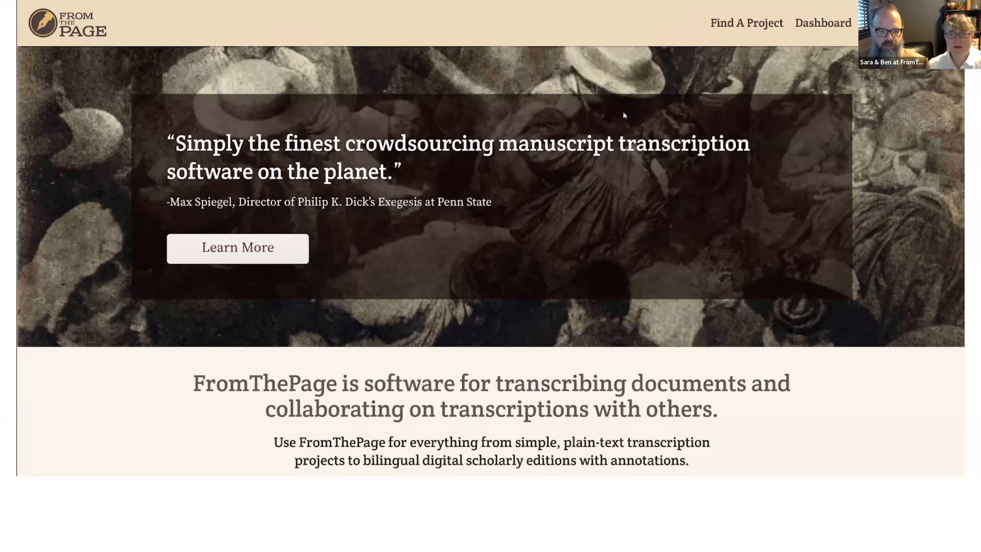
{"action": "left_click", "coordinate": [576, 176]}
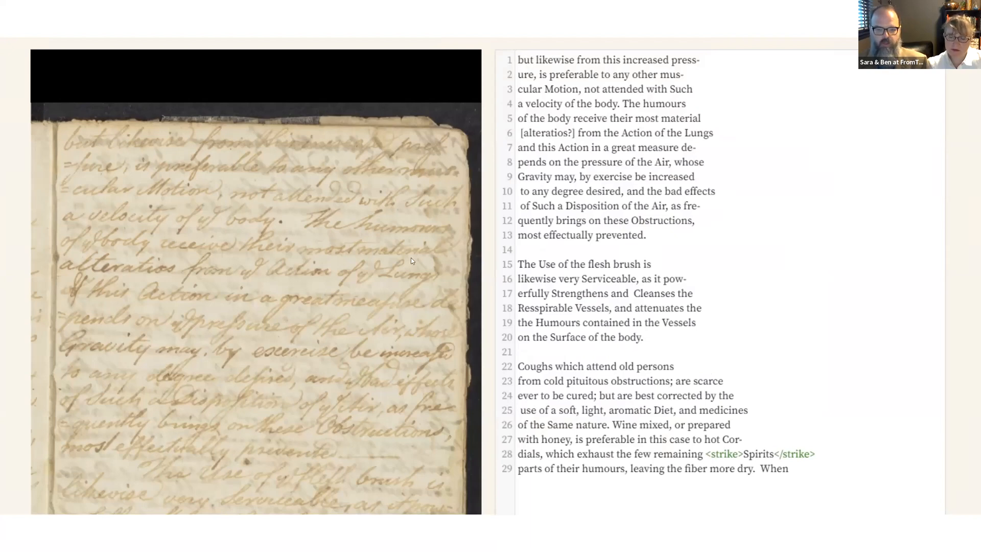
{"action": "key", "text": "ctrl+Tab"}
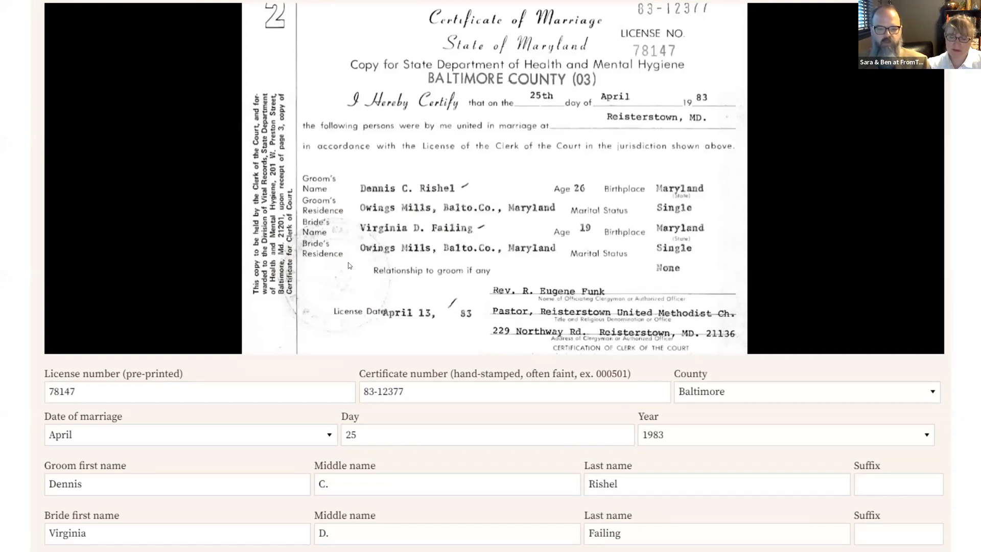
{"action": "key", "text": "ctrl+Tab"}
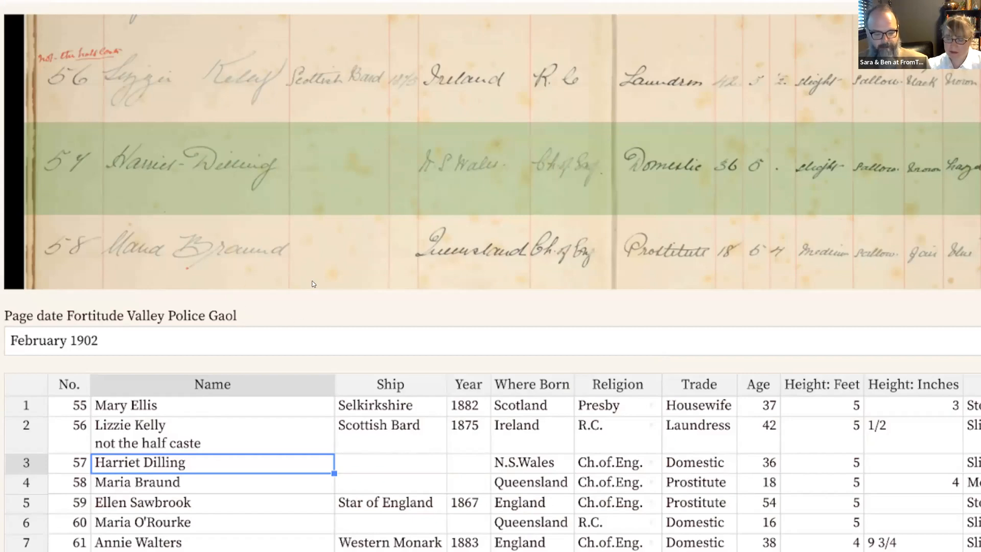
{"action": "key", "text": "alt+Tab"}
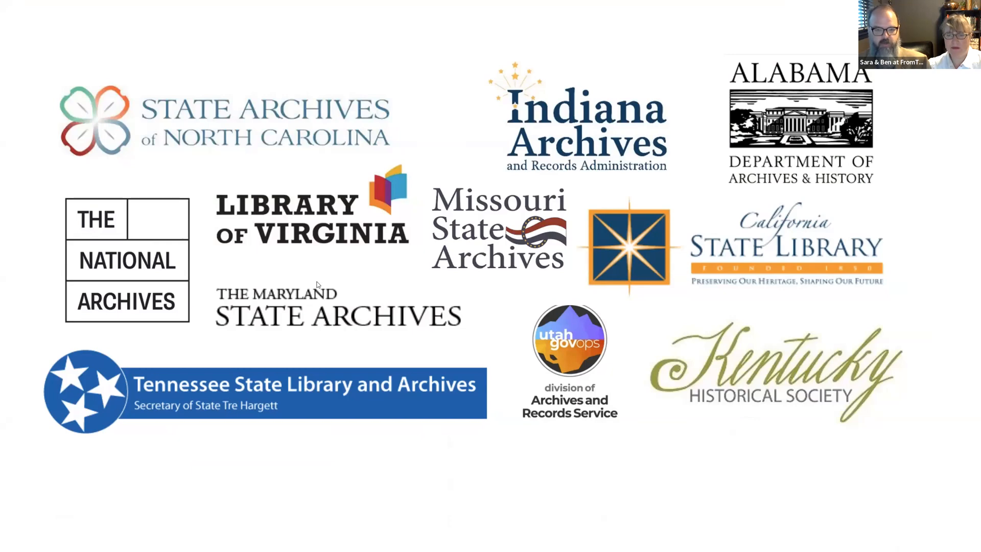
{"action": "key", "text": "Right"}
{"action": "key", "text": "Right"}
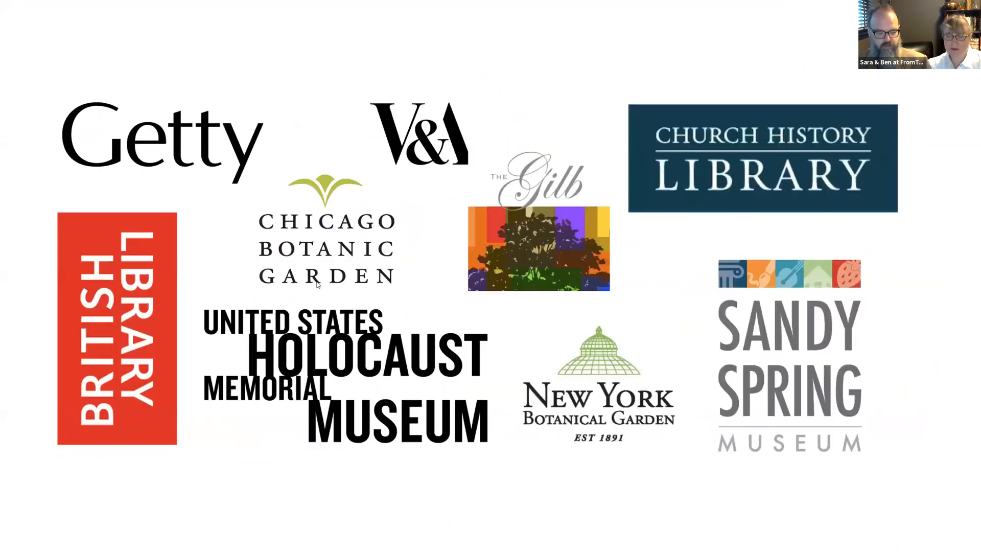
{"action": "key", "text": "Right"}
{"action": "key", "text": "Right"}
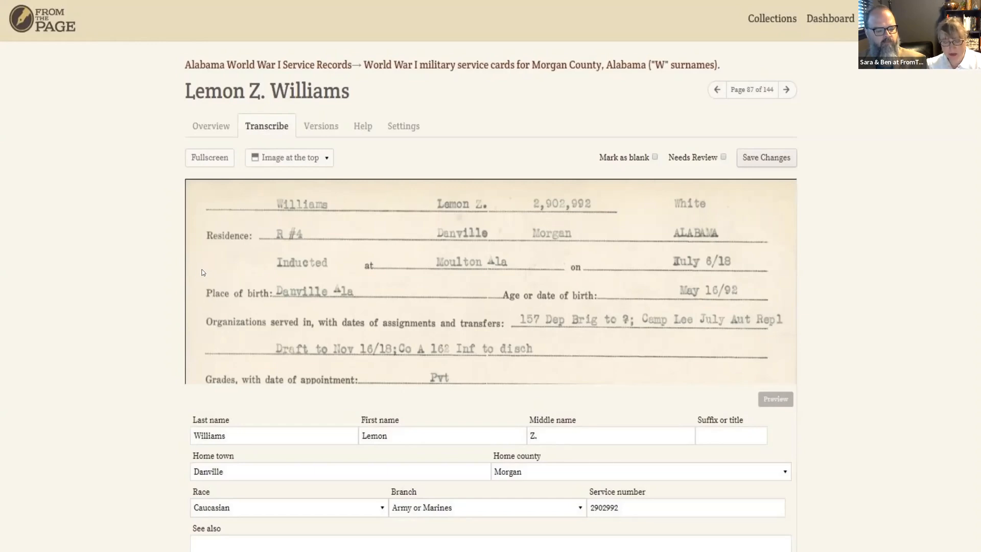
{"action": "key", "text": "alt+Tab"}
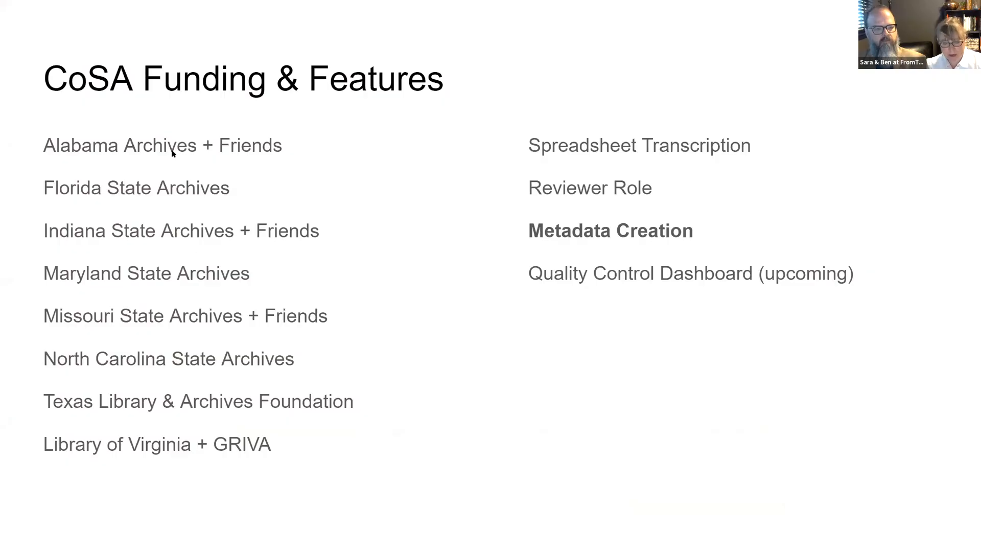
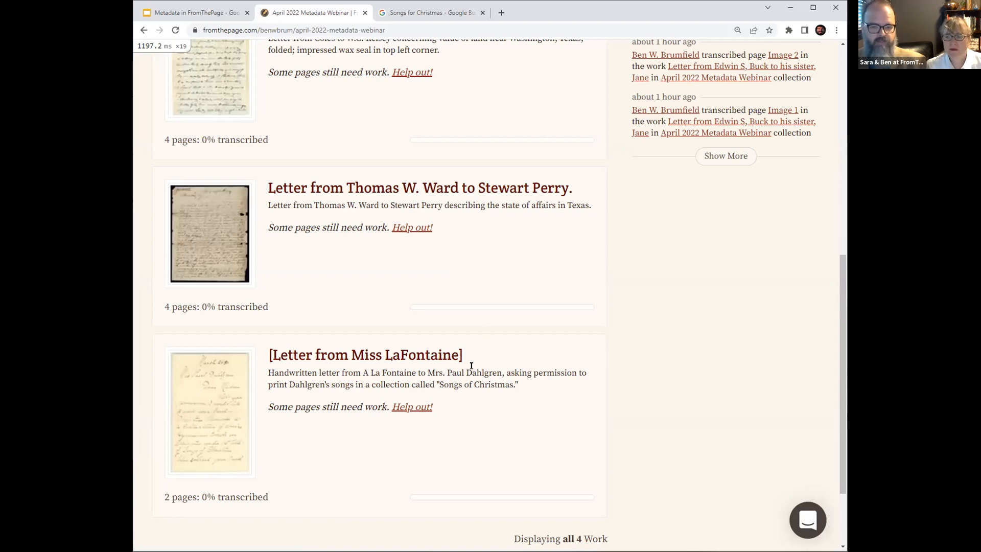
- Open the About page of the letter concerning "Songs of Christmas" and examine its description and metadata
{"action": "left_click_drag", "start_coordinate": [462, 368], "coordinate": [266, 375]}
{"action": "left_click", "coordinate": [527, 386]}
{"action": "left_click", "coordinate": [295, 354]}
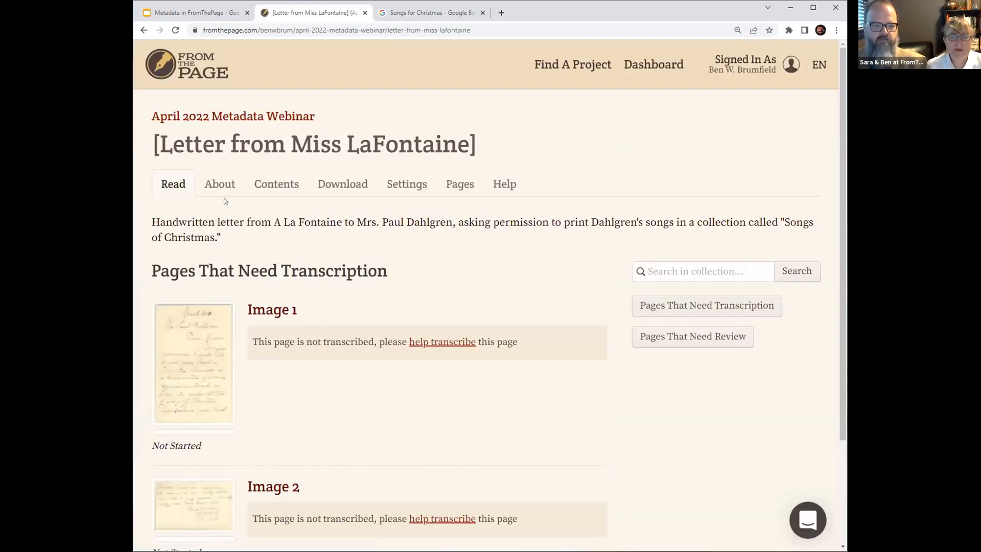
{"action": "left_click", "coordinate": [217, 185]}
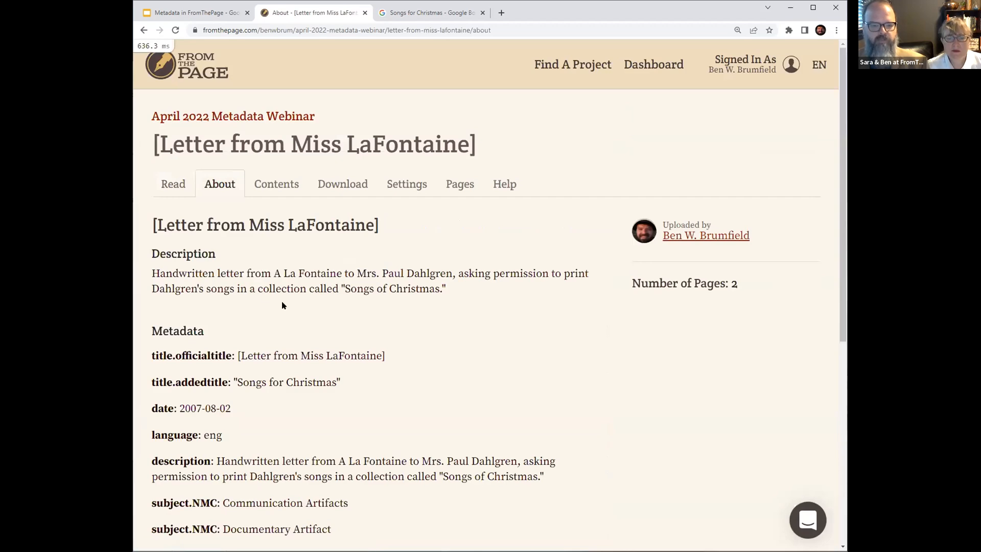
{"action": "scroll", "coordinate": [282, 305], "scroll_direction": "down", "scroll_amount": 6}
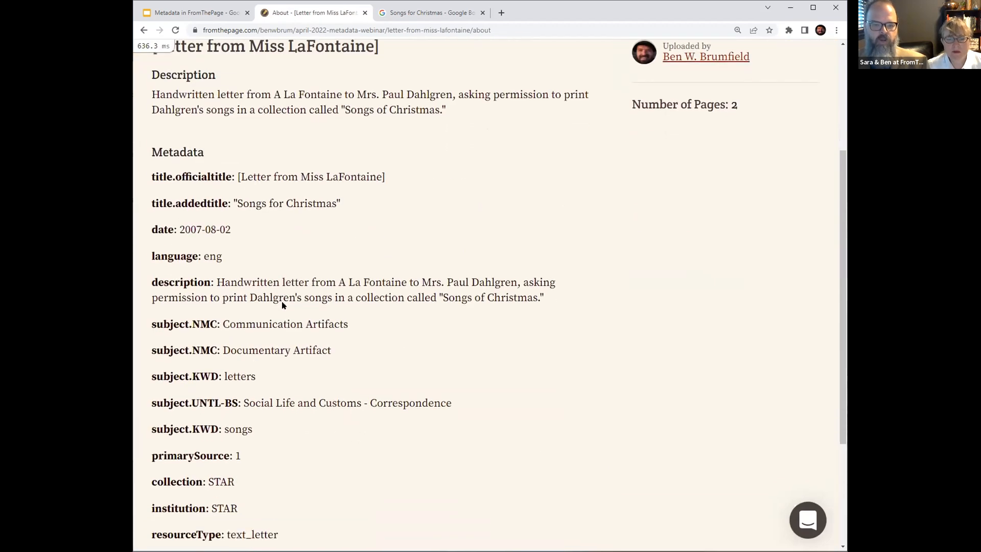
{"action": "scroll", "coordinate": [282, 309], "scroll_direction": "up", "scroll_amount": 5}
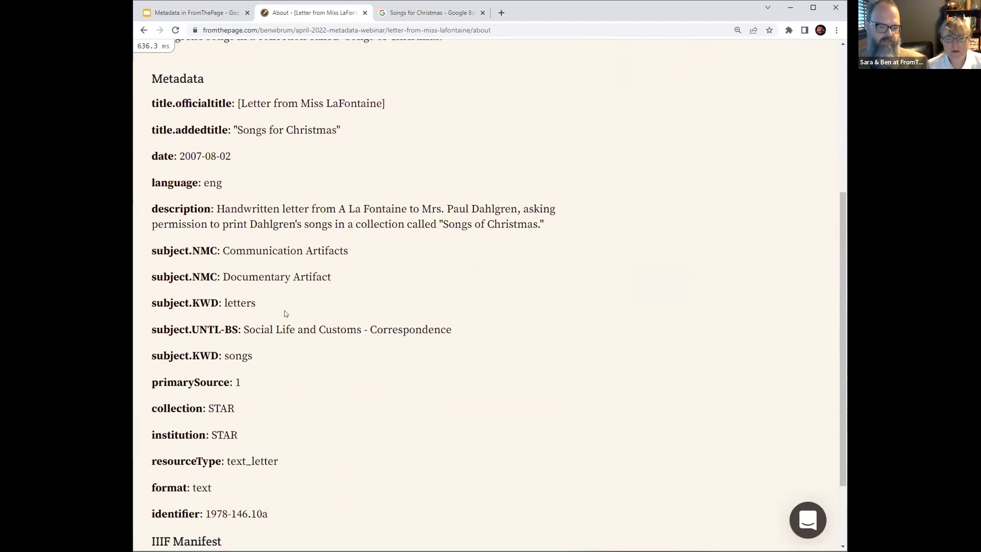
{"action": "scroll", "coordinate": [286, 314], "scroll_direction": "up", "scroll_amount": 1}
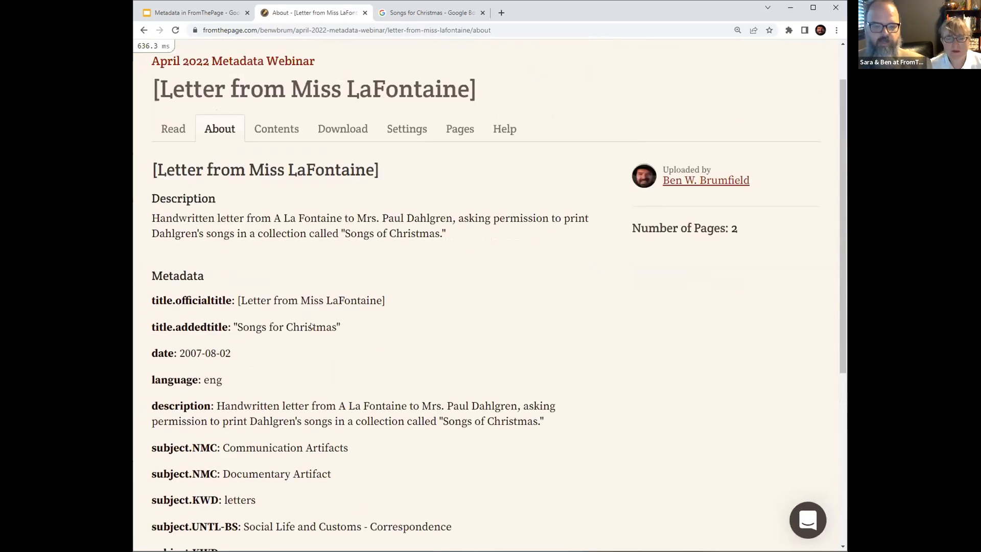
{"action": "scroll", "coordinate": [368, 424], "scroll_direction": "down", "scroll_amount": 4}
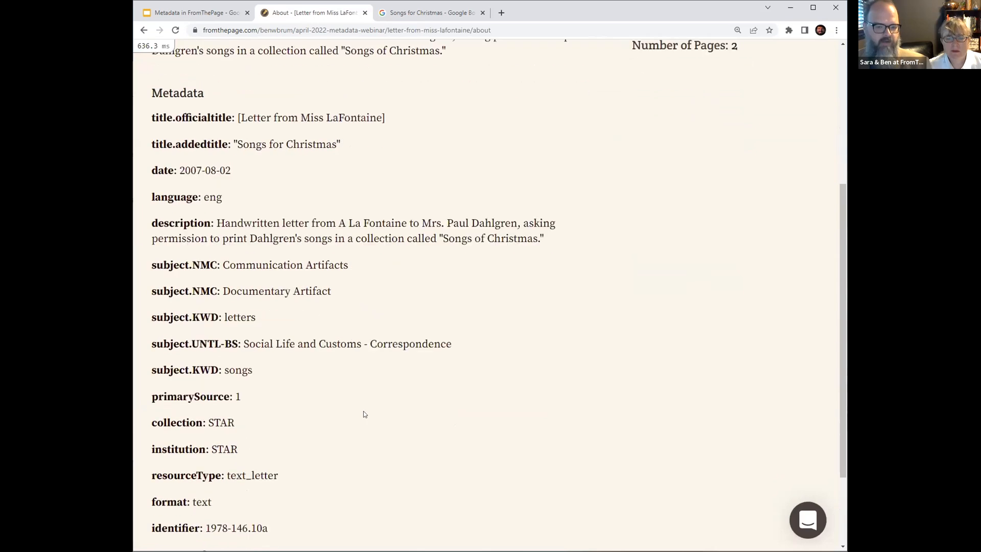
{"action": "scroll", "coordinate": [363, 412], "scroll_direction": "up", "scroll_amount": 5}
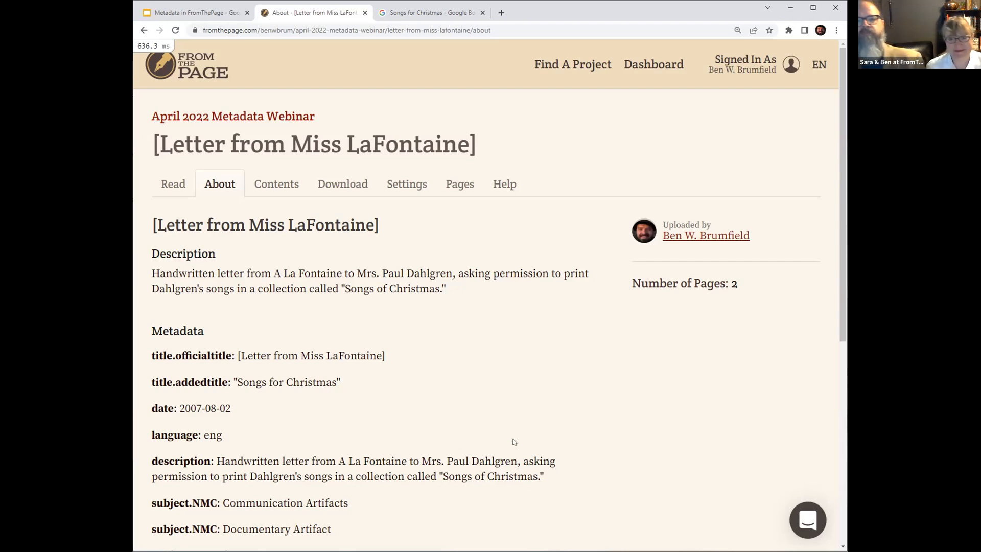
- Enable metadata description in the settings of the April 2022 Metadata Webinar collection
{"action": "left_click", "coordinate": [279, 117]}
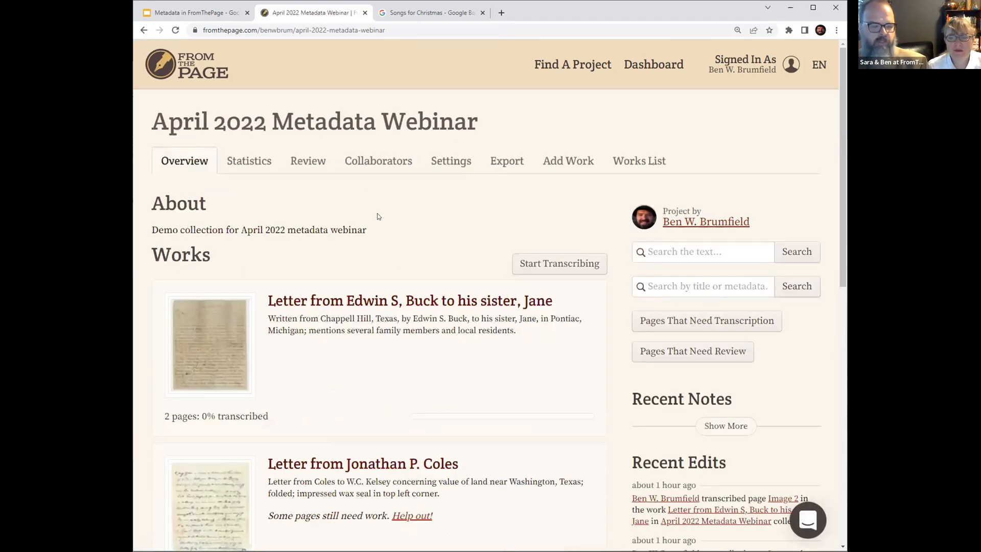
{"action": "left_click", "coordinate": [437, 162]}
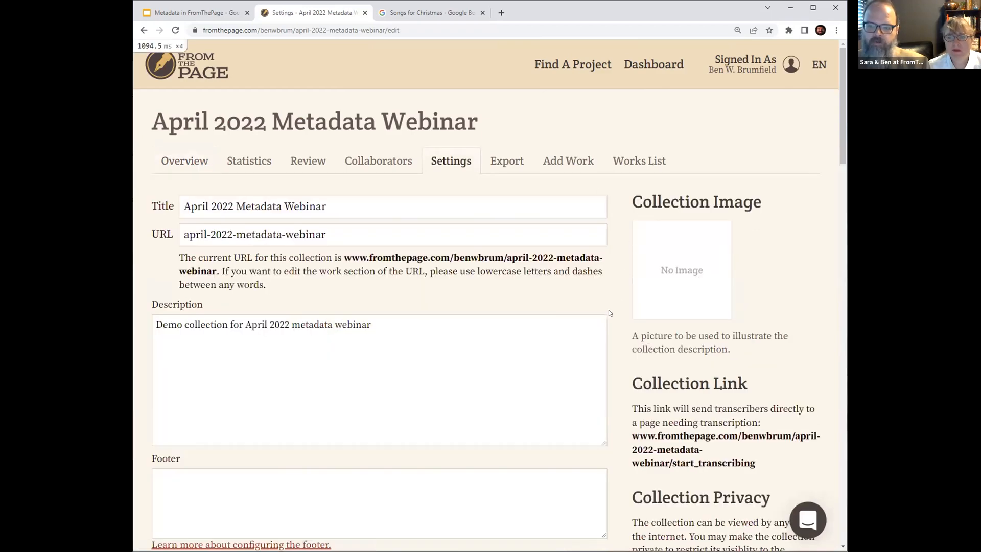
{"action": "scroll", "coordinate": [610, 314], "scroll_direction": "down", "scroll_amount": 8}
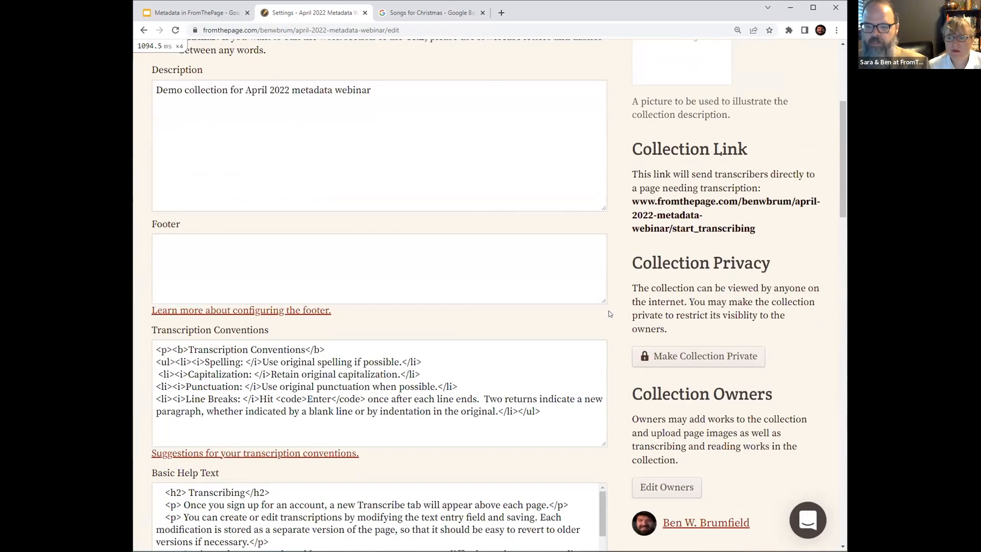
{"action": "scroll", "coordinate": [610, 314], "scroll_direction": "down", "scroll_amount": 4}
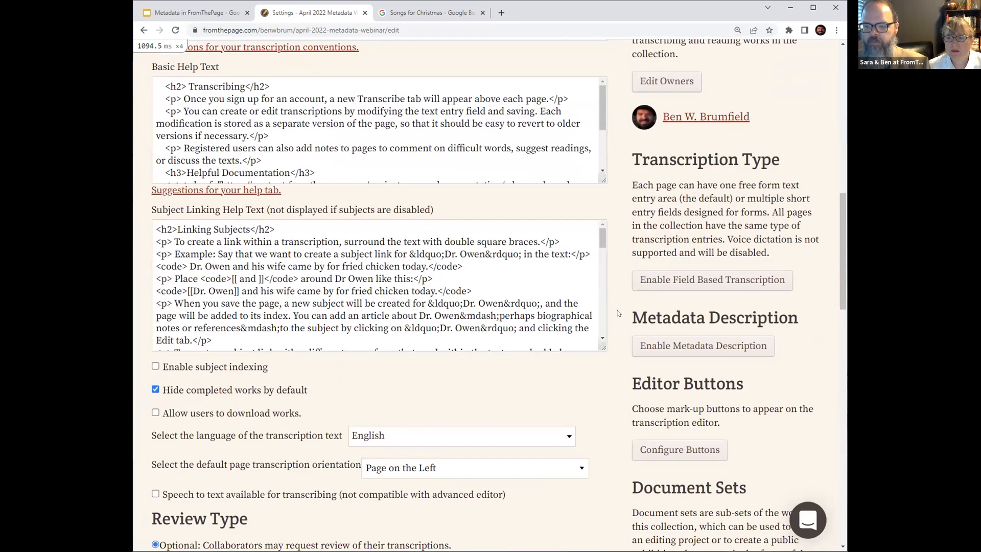
{"action": "left_click", "coordinate": [682, 345]}
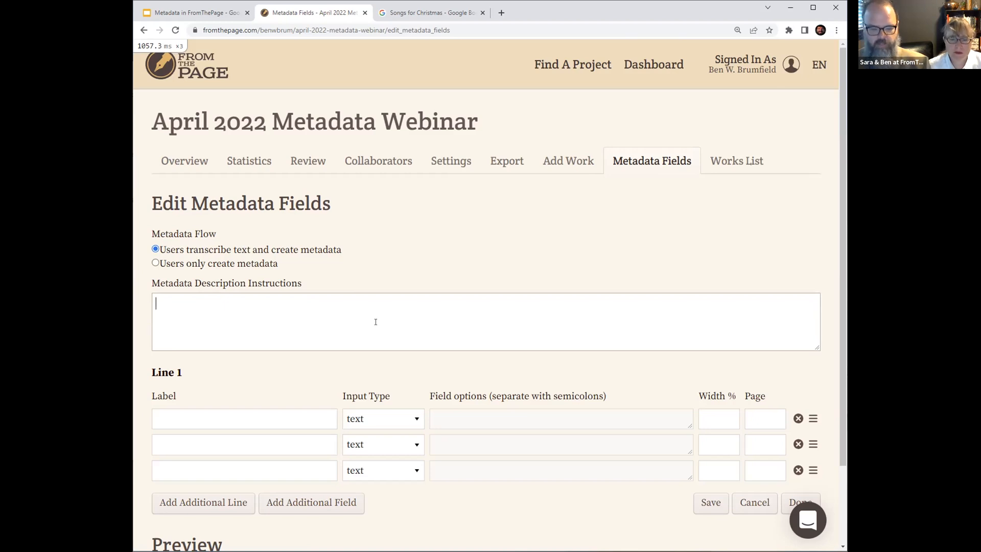
- Enter the metadata description instructions "Please add metadata, using the context of the letters and any additional research you can find."
{"action": "type", "text": "Please "}
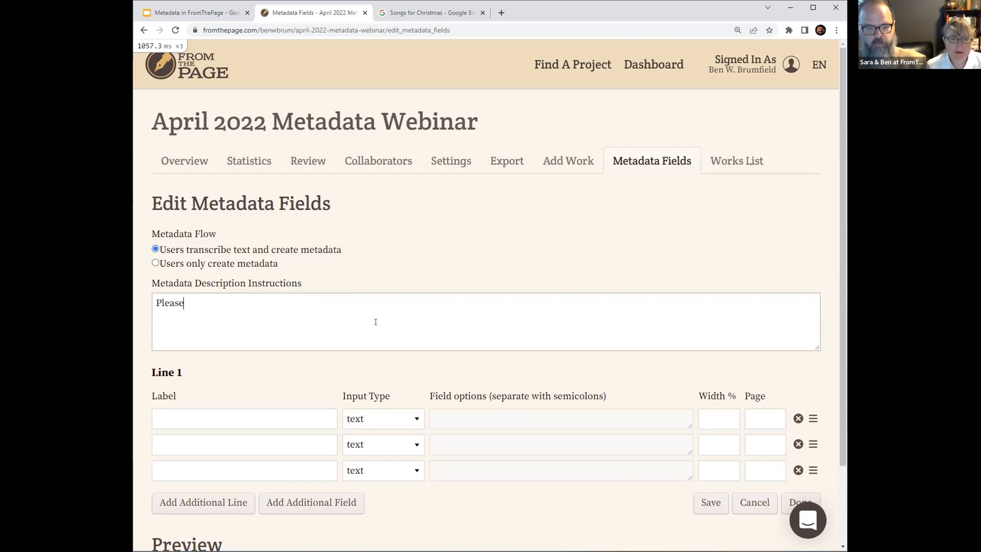
{"action": "type", "text": "add meta"}
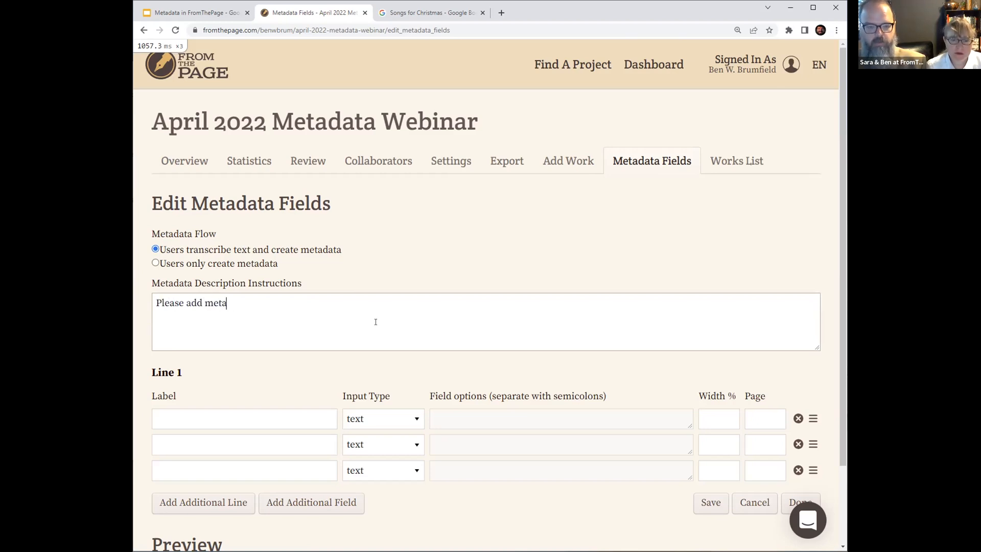
{"action": "type", "text": "data, "}
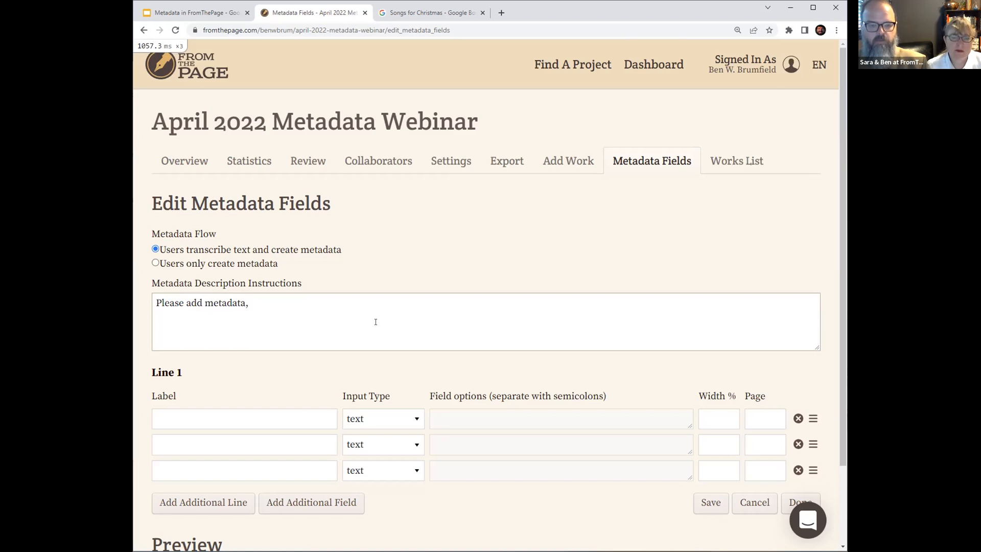
{"action": "type", "text": "using the conte"}
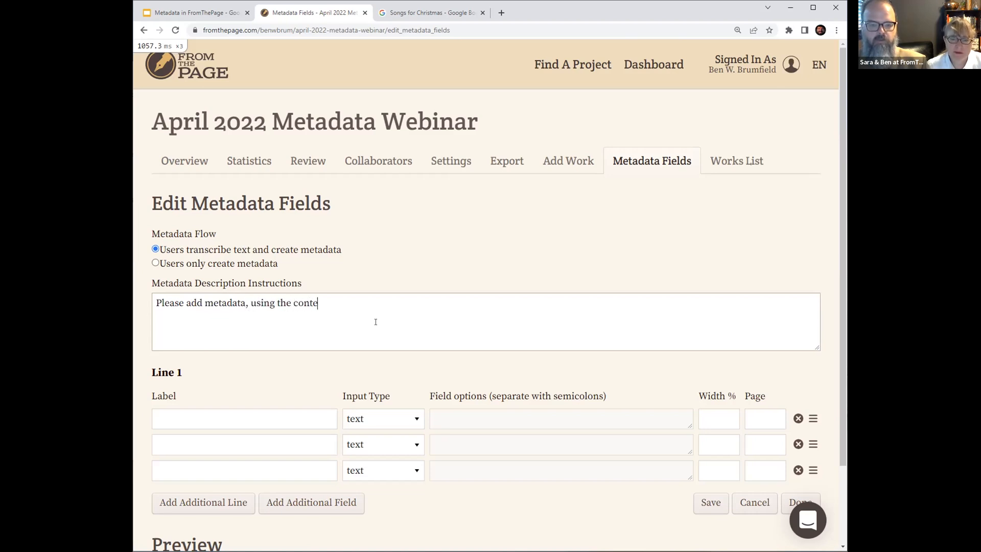
{"action": "type", "text": "xt of the lette"}
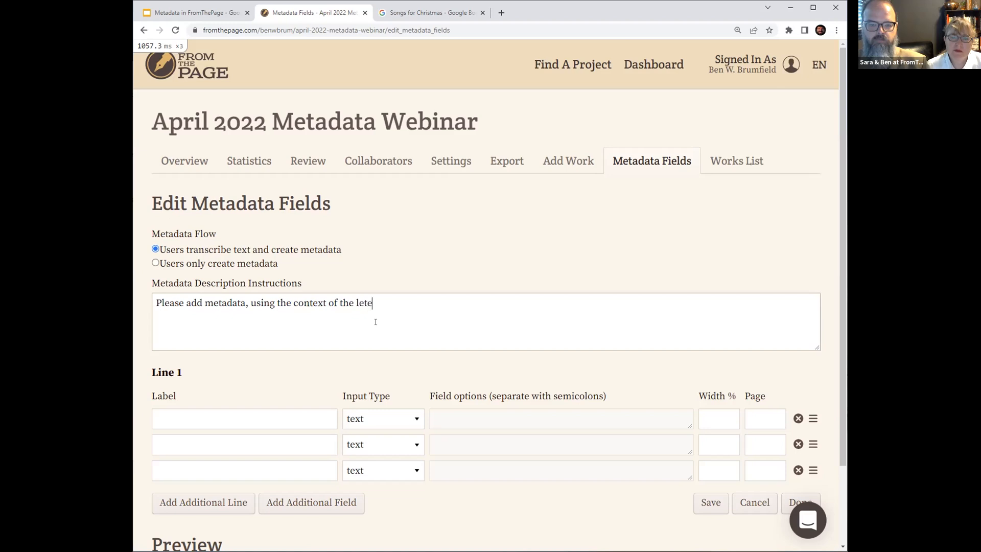
{"action": "type", "text": "rs and any "}
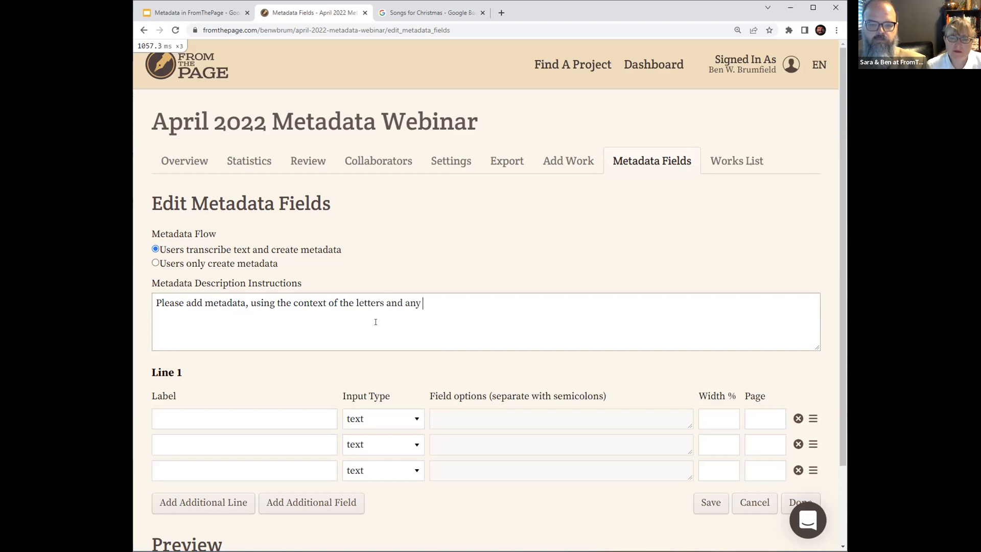
{"action": "type", "text": "additional research"}
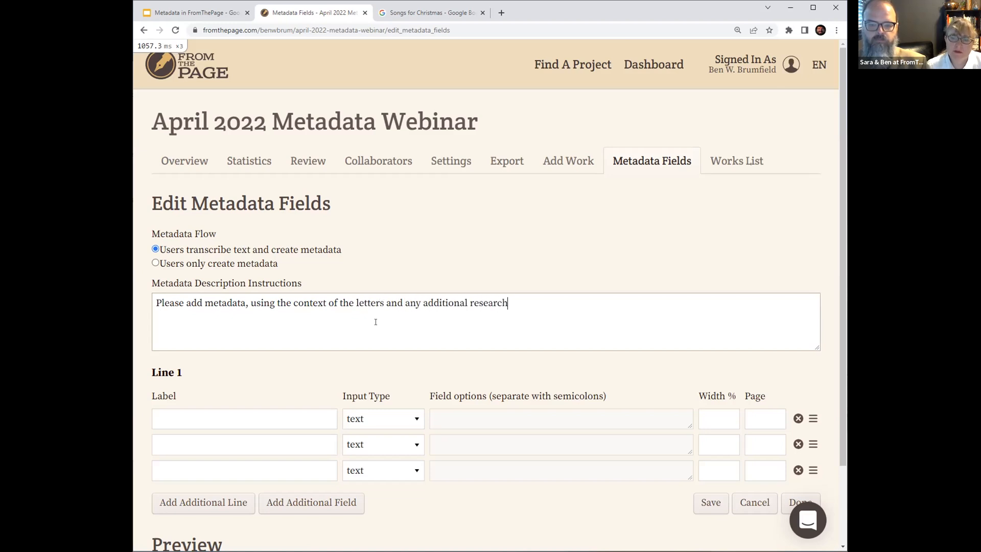
{"action": "type", "text": " you can find."}
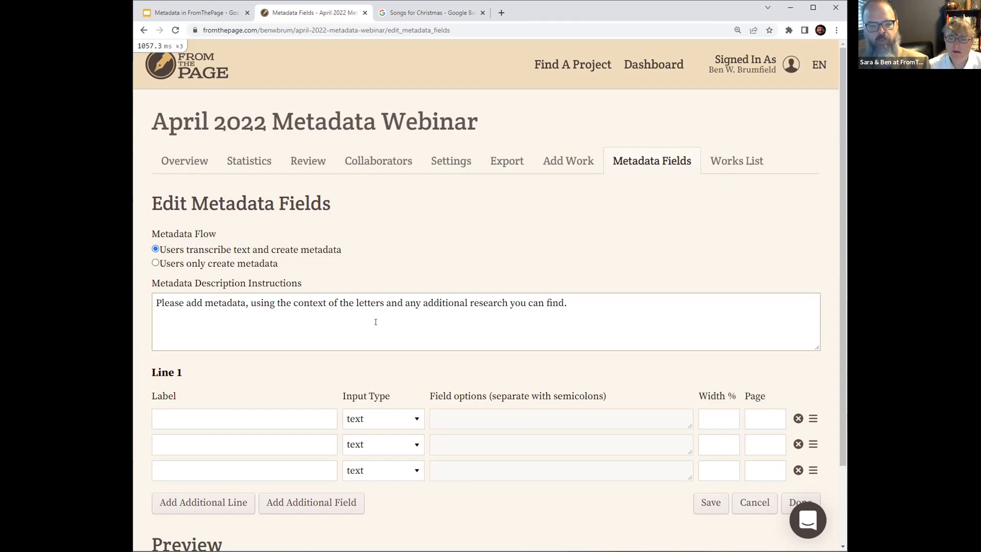
- Label the three metadata fields of Line 1 "Sender first name", "Sender last name" and "Date"
{"action": "scroll", "coordinate": [240, 306], "scroll_direction": "down", "scroll_amount": 3}
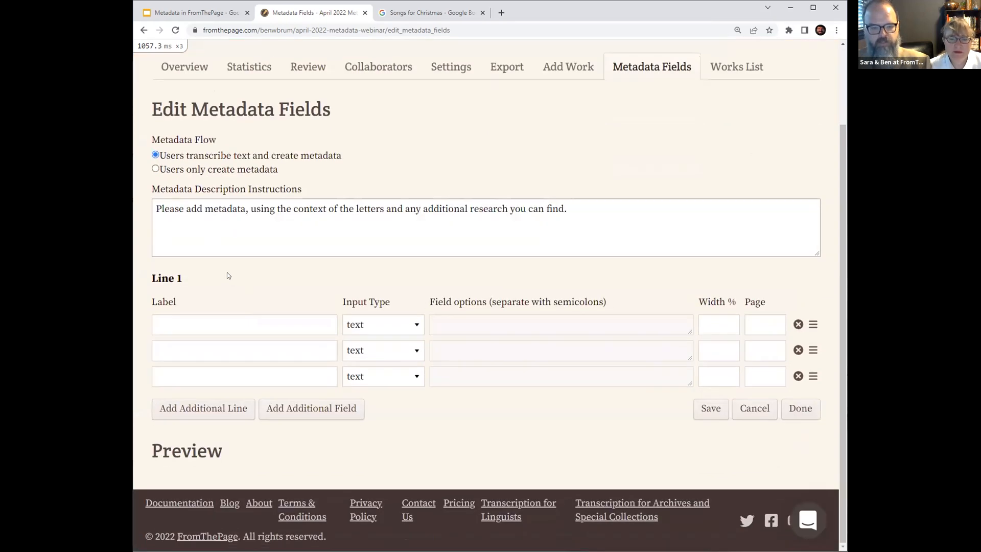
{"action": "left_click", "coordinate": [263, 323]}
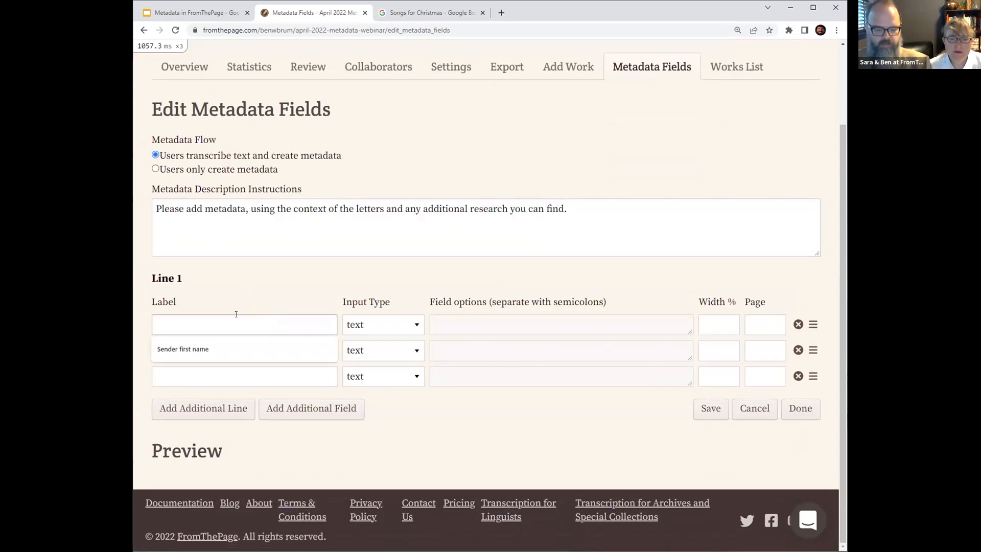
{"action": "left_click", "coordinate": [209, 346]}
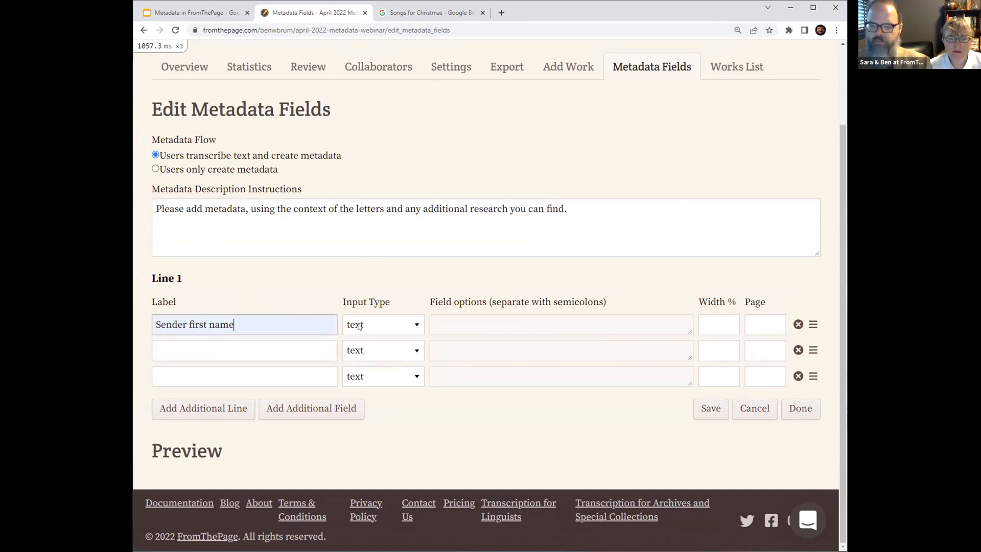
{"action": "left_click", "coordinate": [264, 347]}
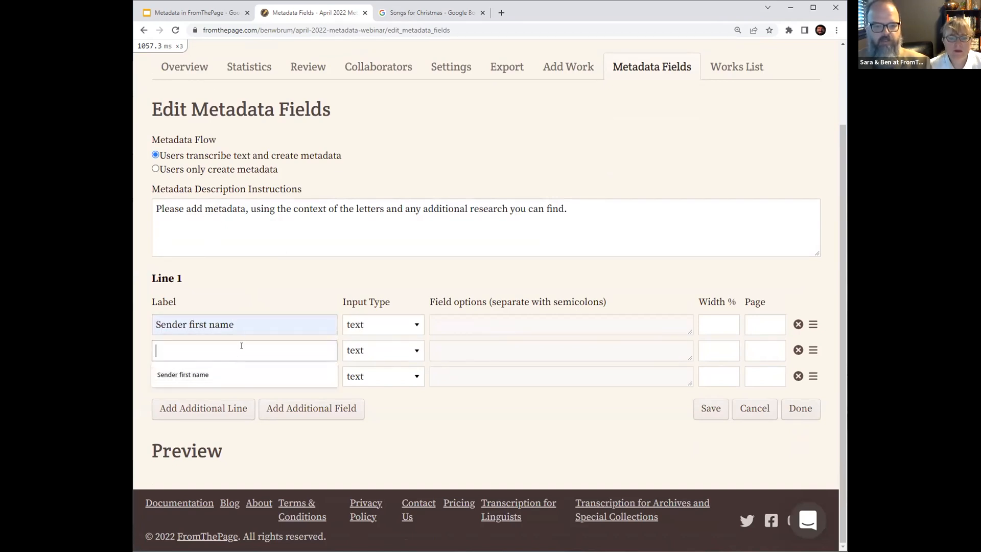
{"action": "type", "text": "Sender last name"}
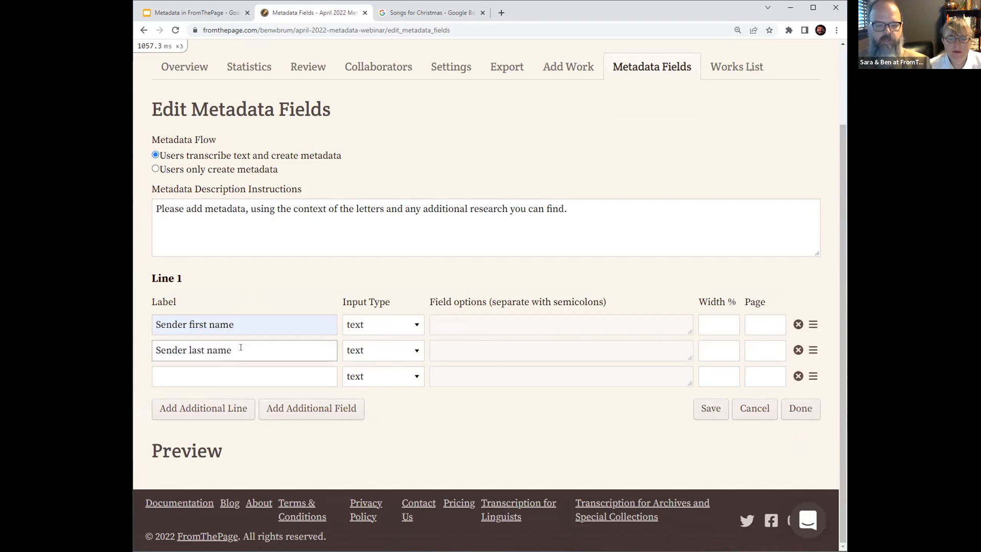
{"action": "left_click", "coordinate": [247, 377]}
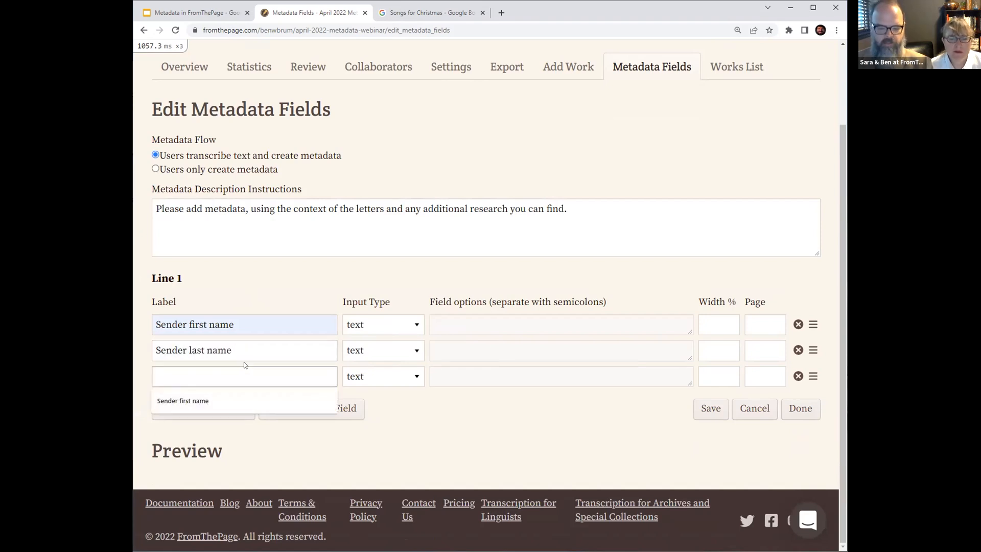
{"action": "type", "text": "Date"}
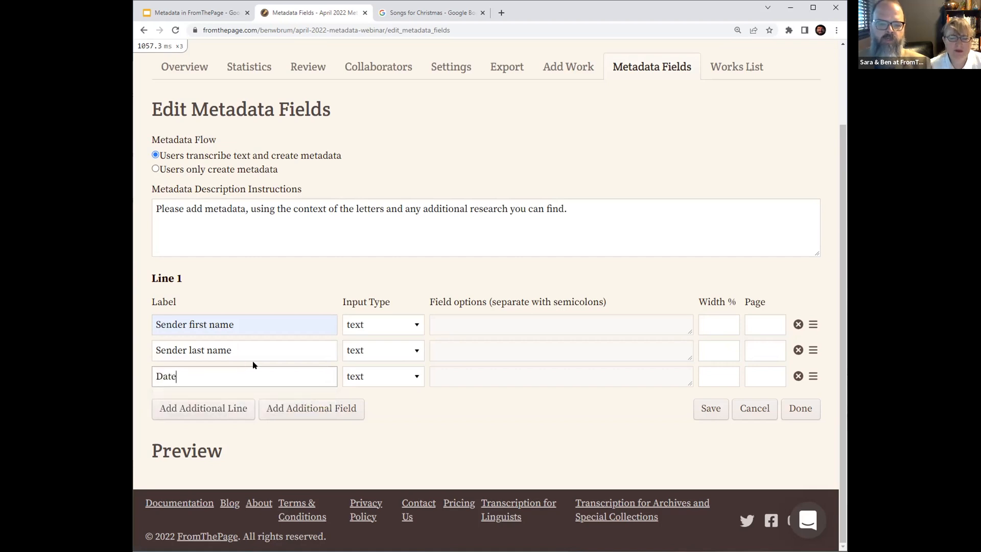
- Set the input type of the Date field to date and save the metadata fields
{"action": "left_click", "coordinate": [372, 376]}
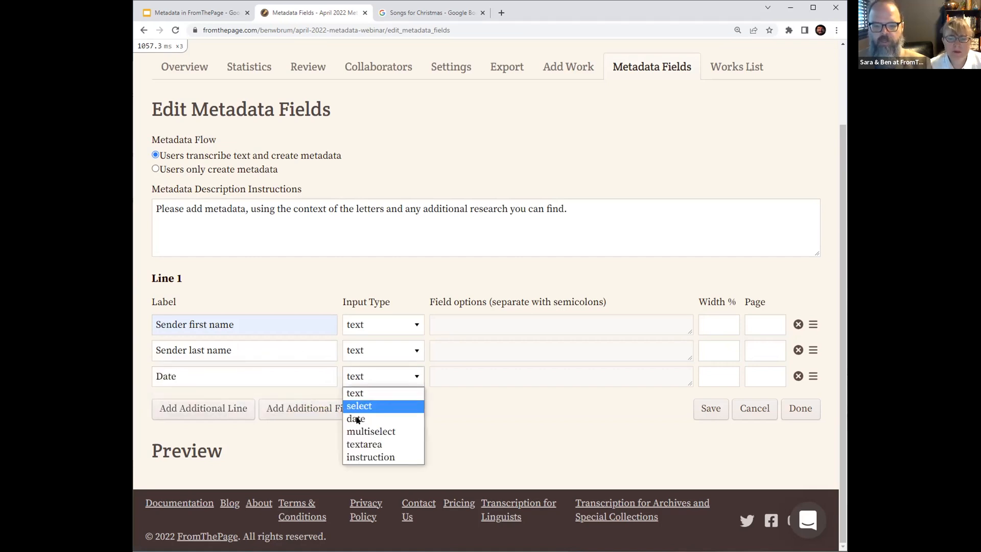
{"action": "left_click", "coordinate": [389, 420]}
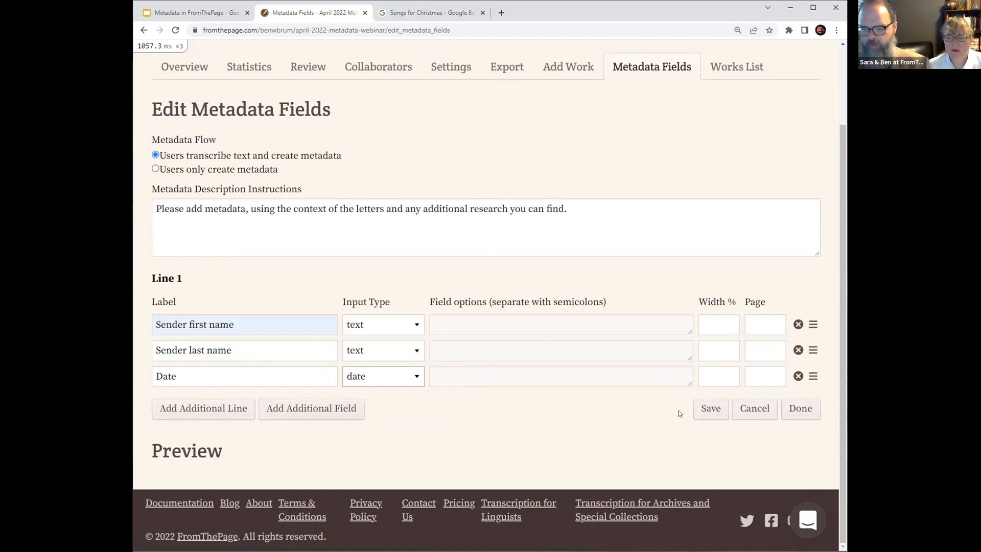
{"action": "left_click", "coordinate": [711, 408]}
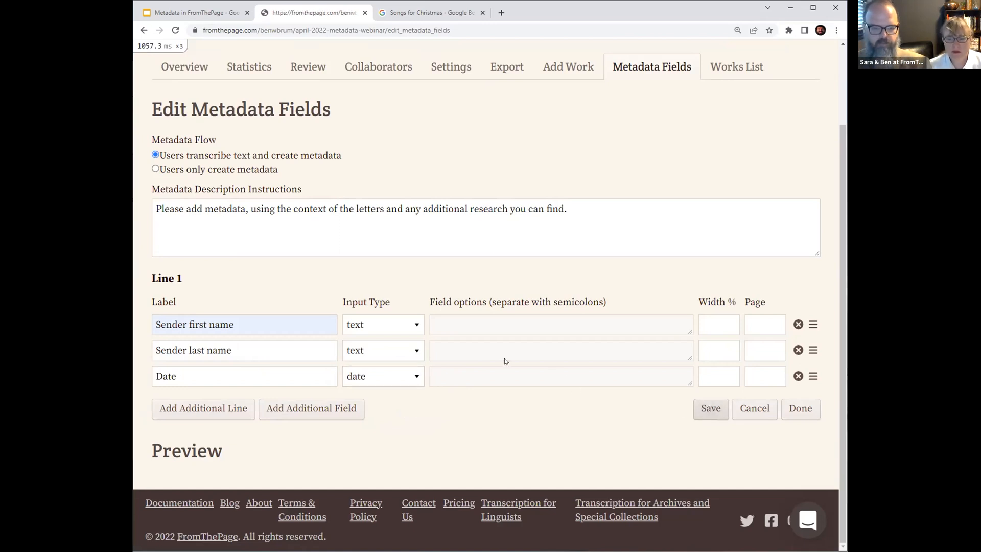
- Add a second line of metadata fields containing text fields labelled "Recipient first name" and "Recipient last name"
{"action": "scroll", "coordinate": [667, 442], "scroll_direction": "down", "scroll_amount": 3}
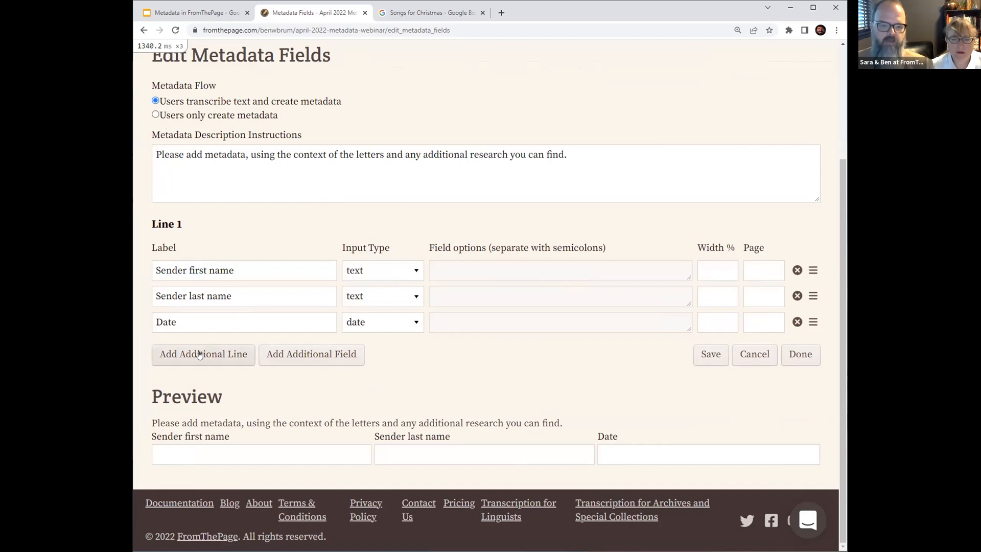
{"action": "left_click", "coordinate": [205, 354]}
{"action": "left_click", "coordinate": [263, 394]}
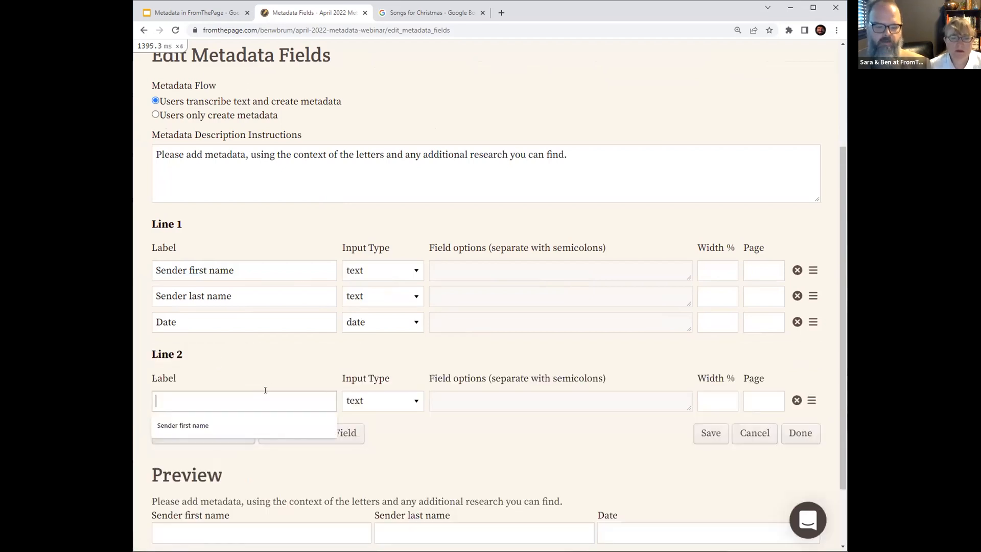
{"action": "type", "text": "Recipie"}
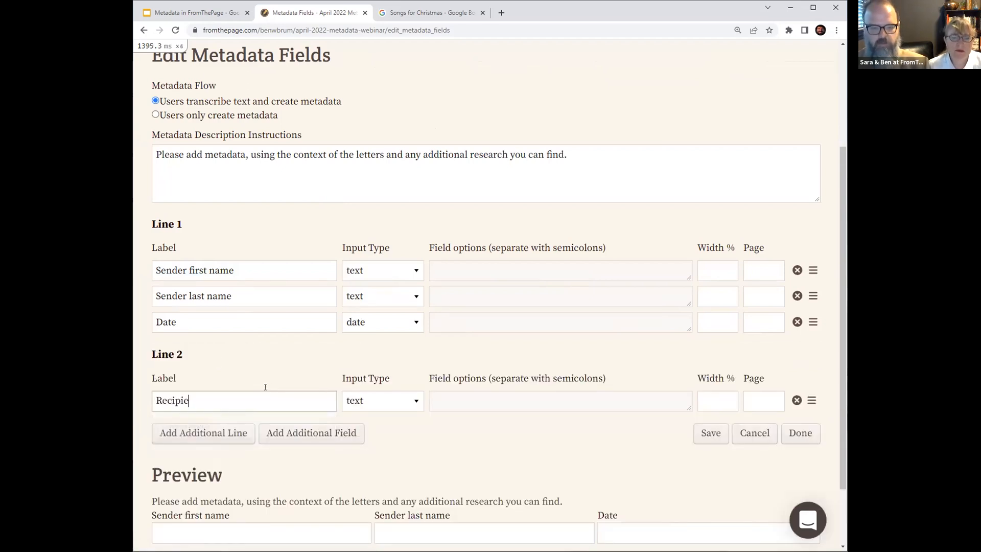
{"action": "type", "text": "nt first name"}
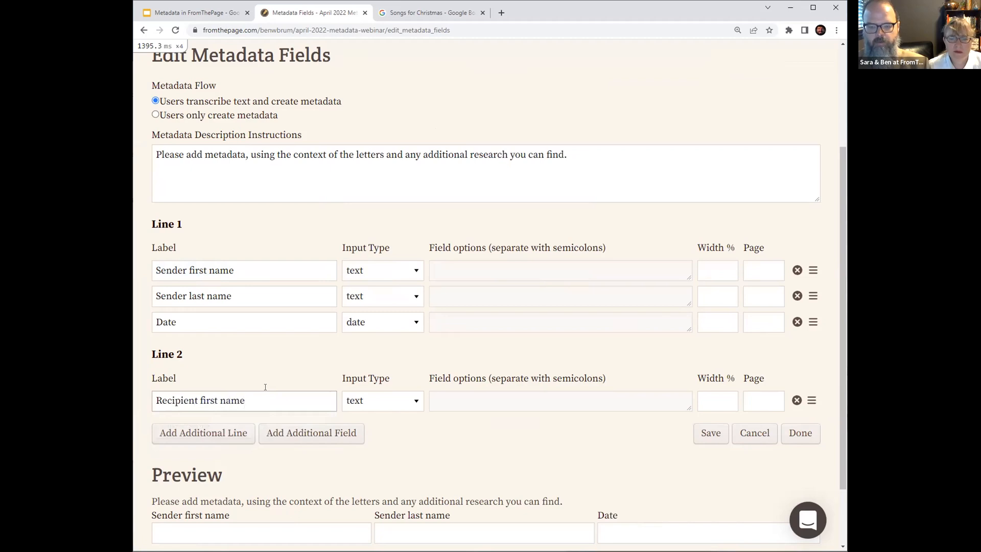
{"action": "left_click", "coordinate": [292, 433]}
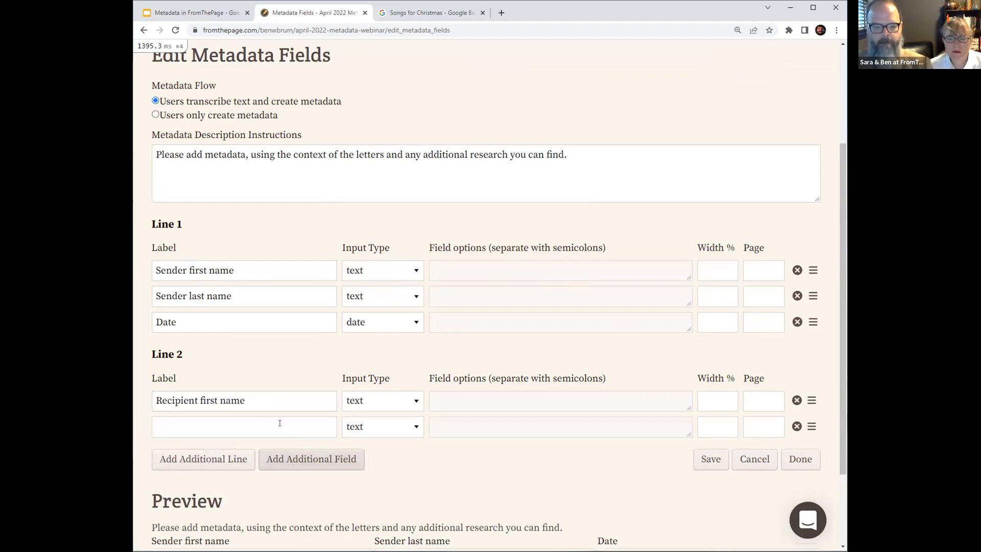
{"action": "left_click", "coordinate": [254, 422]}
{"action": "type", "text": "Recip"}
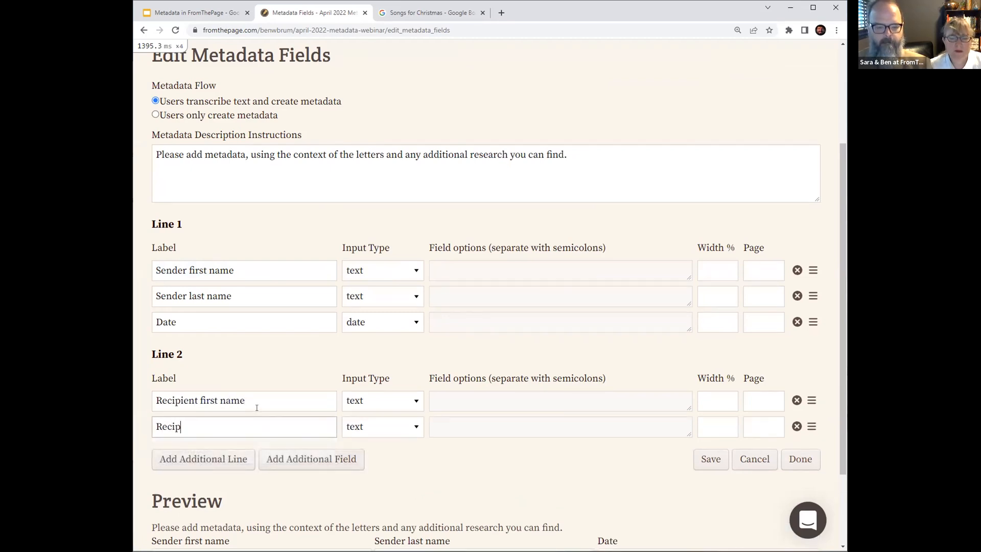
{"action": "type", "text": "ient last name"}
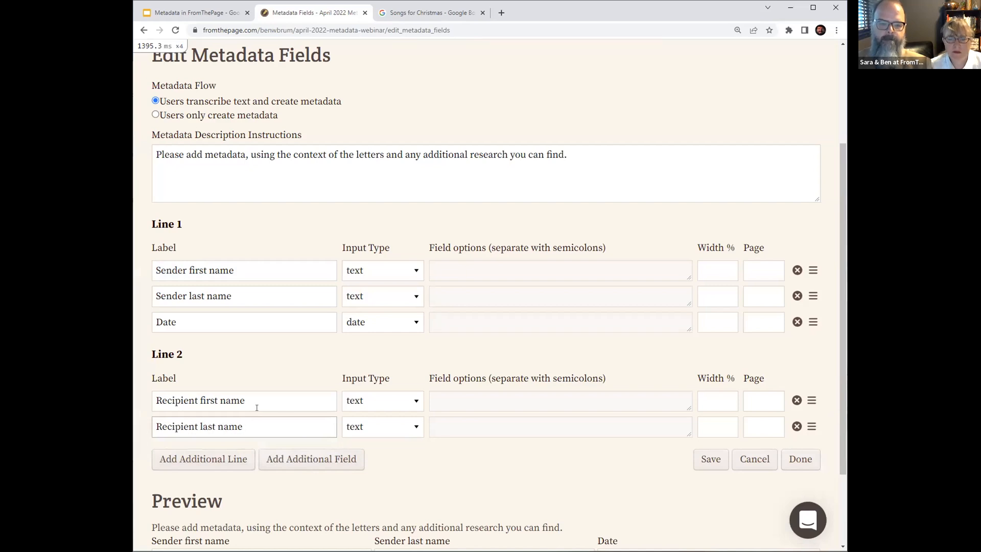
- Add a third text field labelled "Place of composition" to Line 2
{"action": "left_click", "coordinate": [291, 459]}
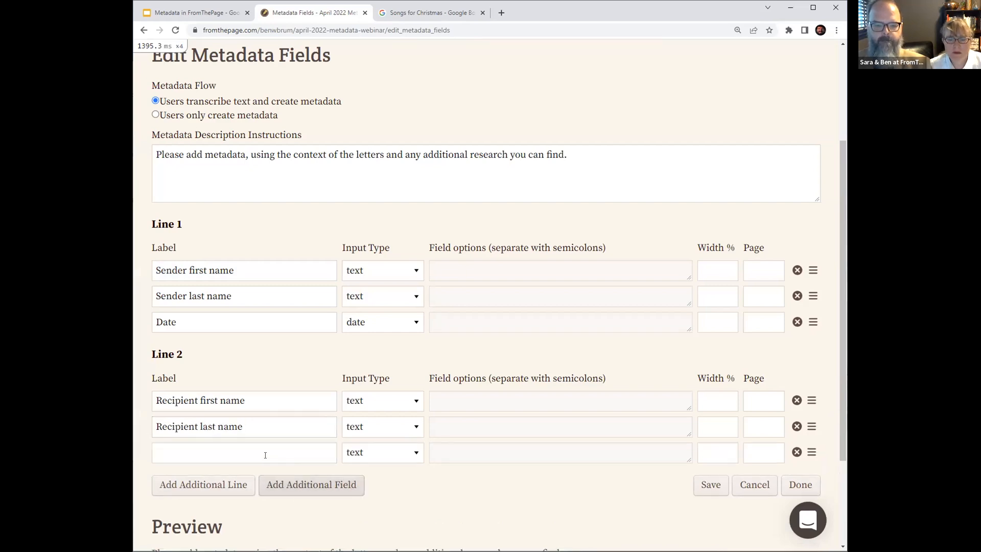
{"action": "left_click", "coordinate": [254, 448]}
{"action": "type", "text": "Place "}
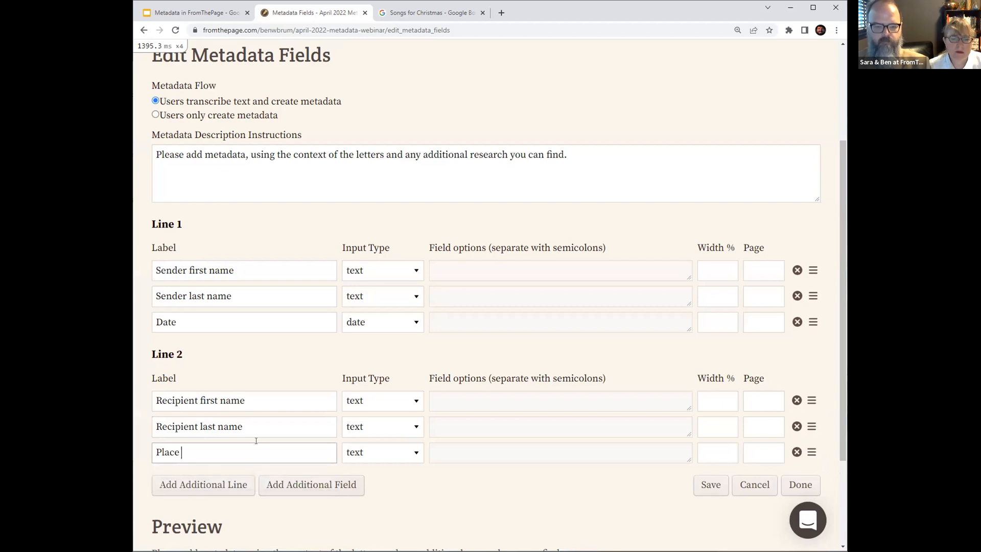
{"action": "type", "text": "of composition"}
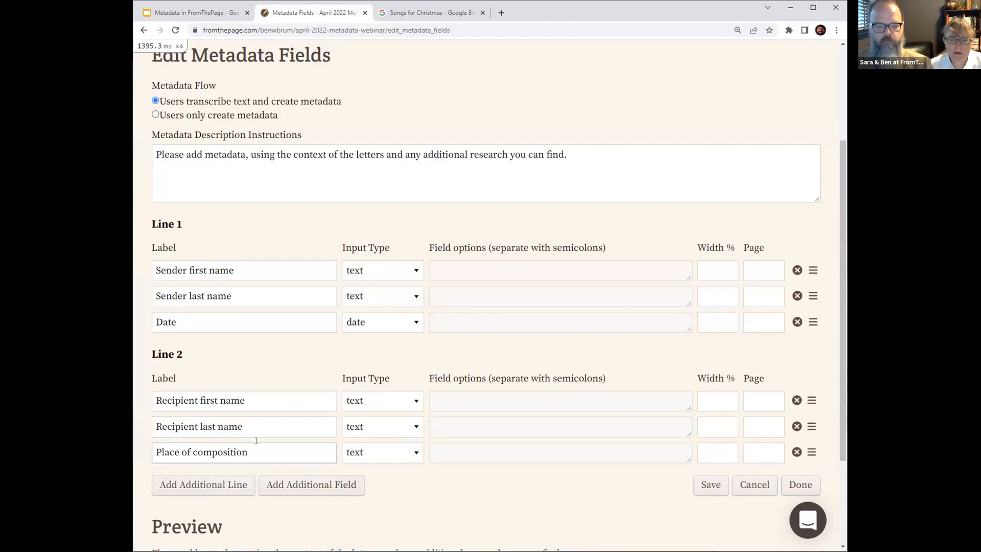
- Add a third line with a multiselect field labelled "Subjects mentioned" and save the metadata fields
{"action": "left_click", "coordinate": [233, 485]}
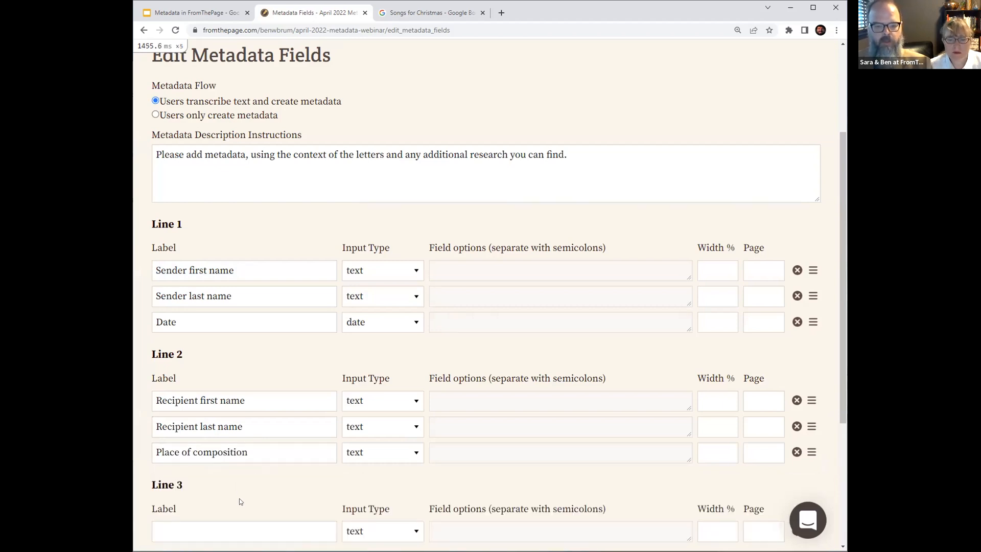
{"action": "scroll", "coordinate": [247, 496], "scroll_direction": "down", "scroll_amount": 2}
{"action": "left_click", "coordinate": [260, 430]}
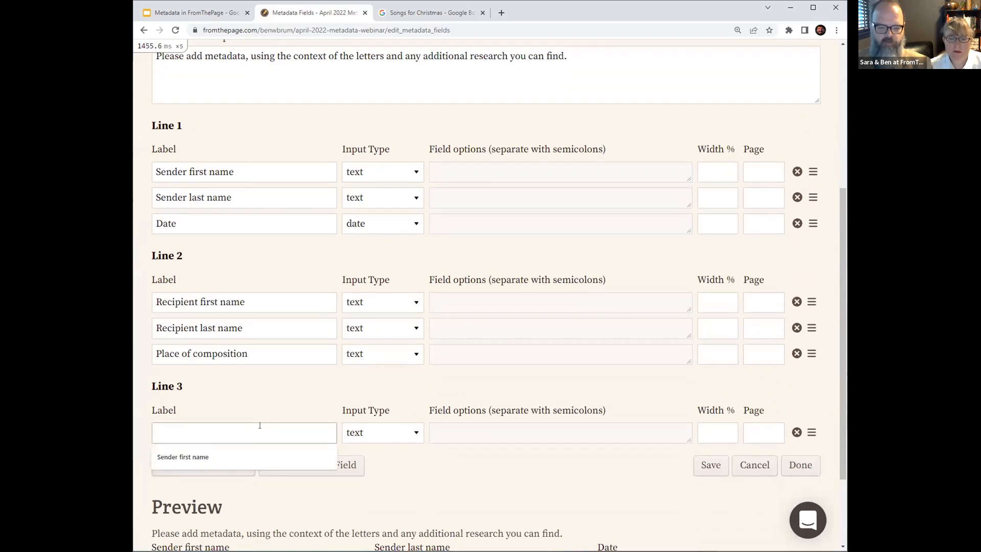
{"action": "type", "text": "Subjects men"}
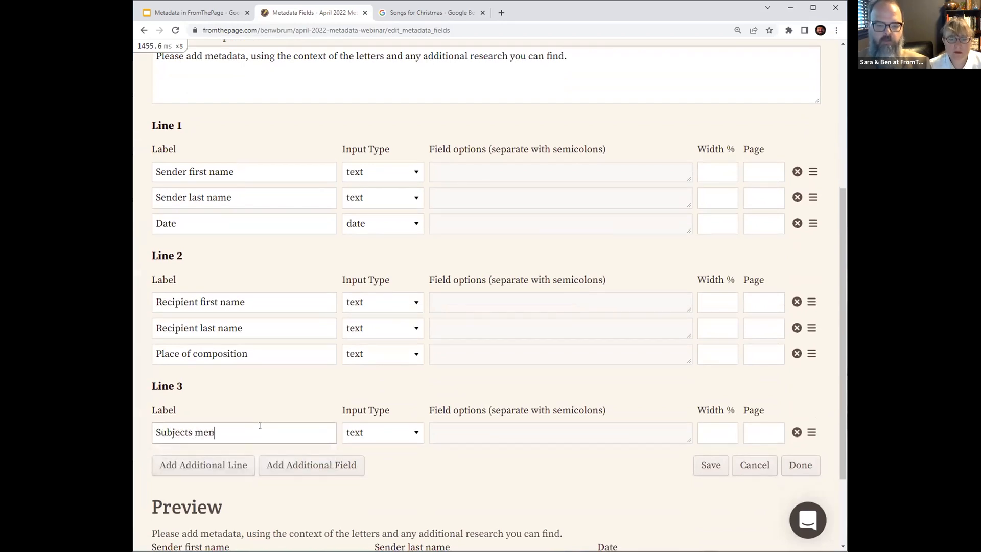
{"action": "type", "text": "tioned"}
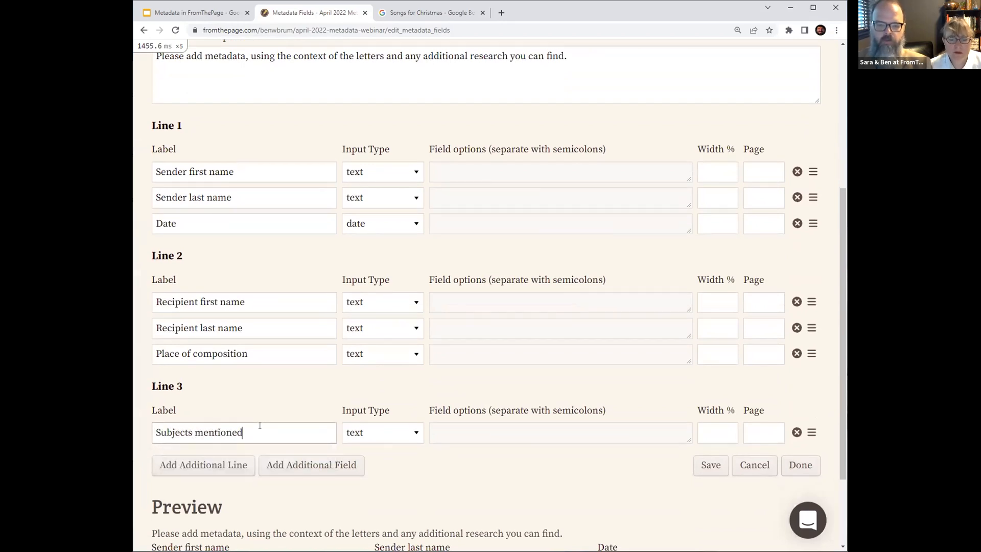
{"action": "left_click", "coordinate": [398, 430]}
{"action": "left_click", "coordinate": [379, 489]}
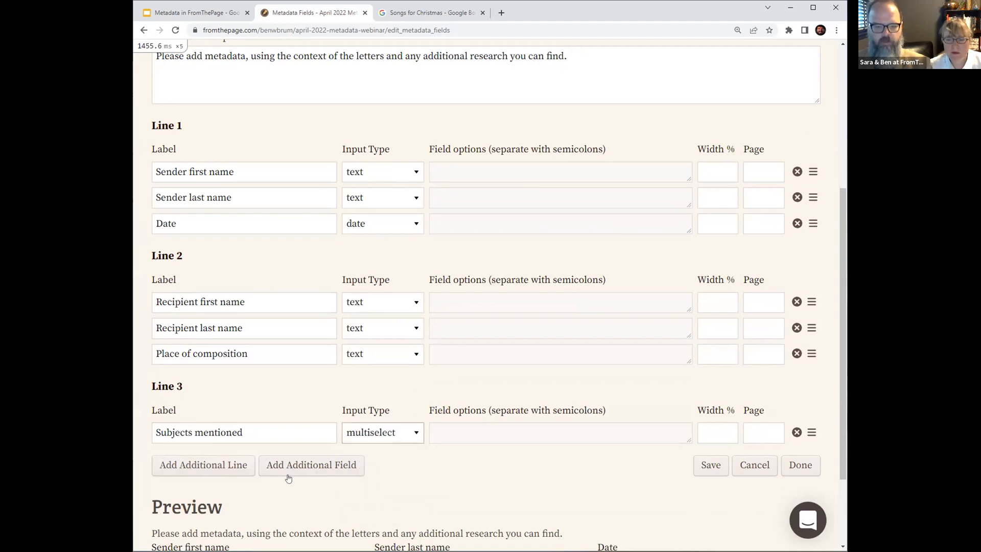
{"action": "left_click", "coordinate": [711, 465]}
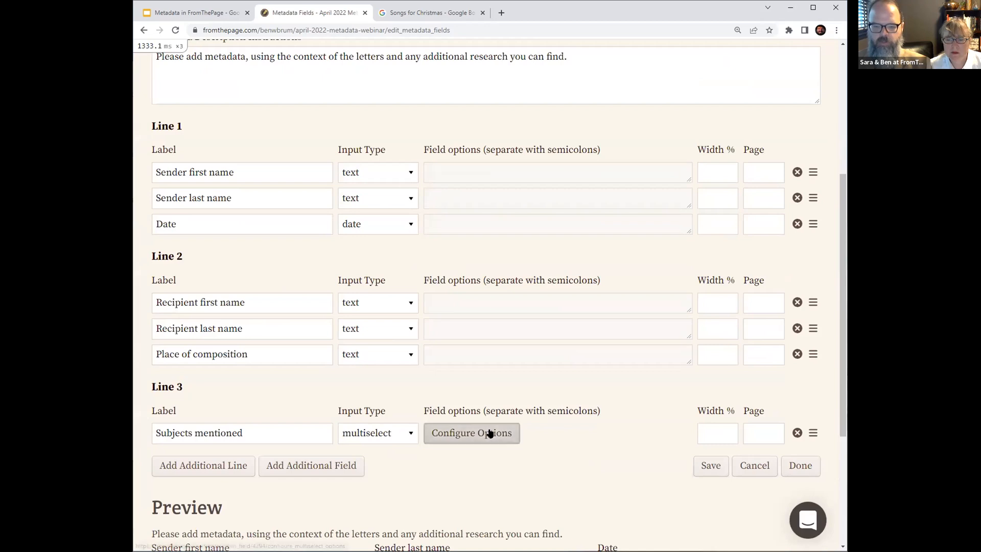
- Open the option configuration of the "Subjects mentioned" field and enter the options Cotton and Settlement on separate lines
{"action": "left_click", "coordinate": [490, 433]}
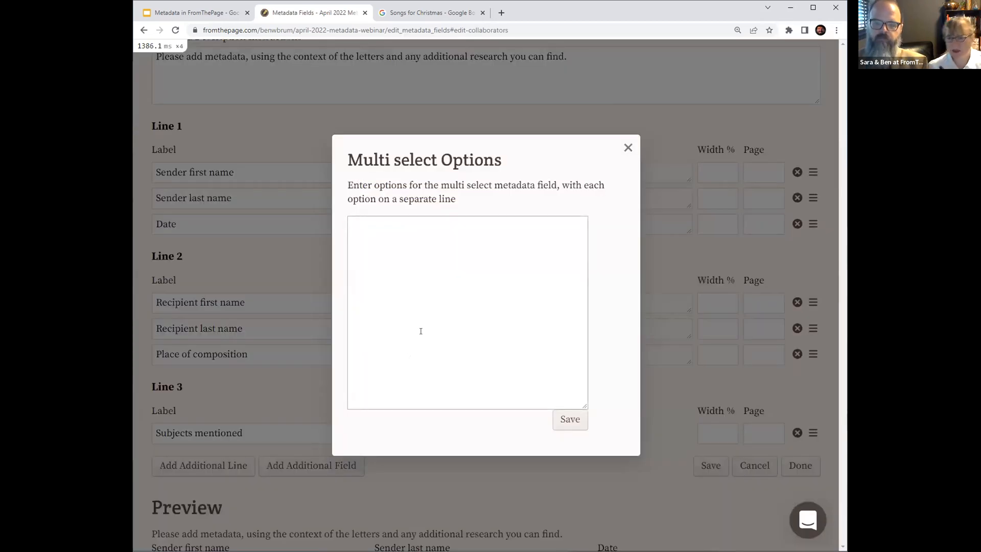
{"action": "type", "text": "Cotton"}
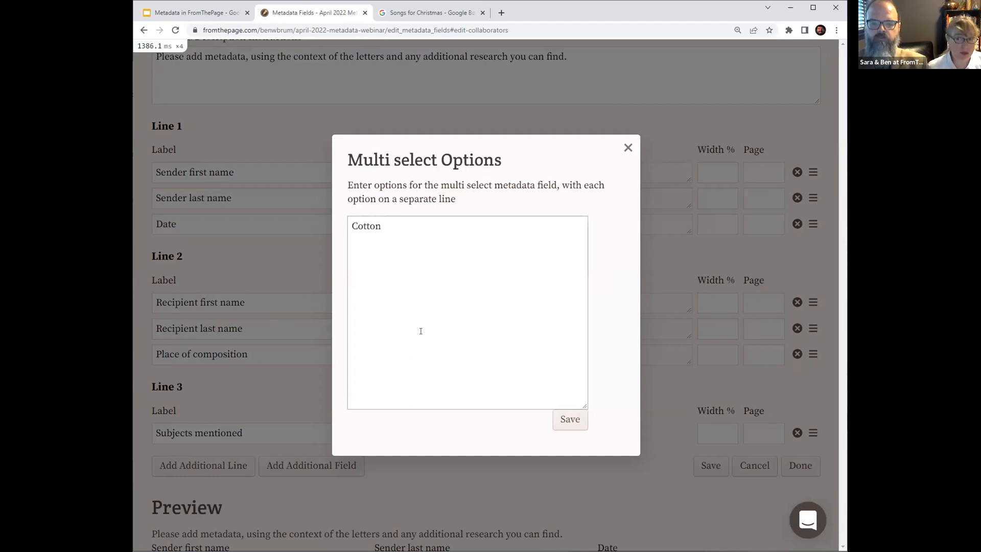
{"action": "key", "text": "Return"}
{"action": "type", "text": "Ind"}
{"action": "key", "text": "BackSpace"}
{"action": "key", "text": "BackSpace"}
{"action": "key", "text": "BackSpace"}
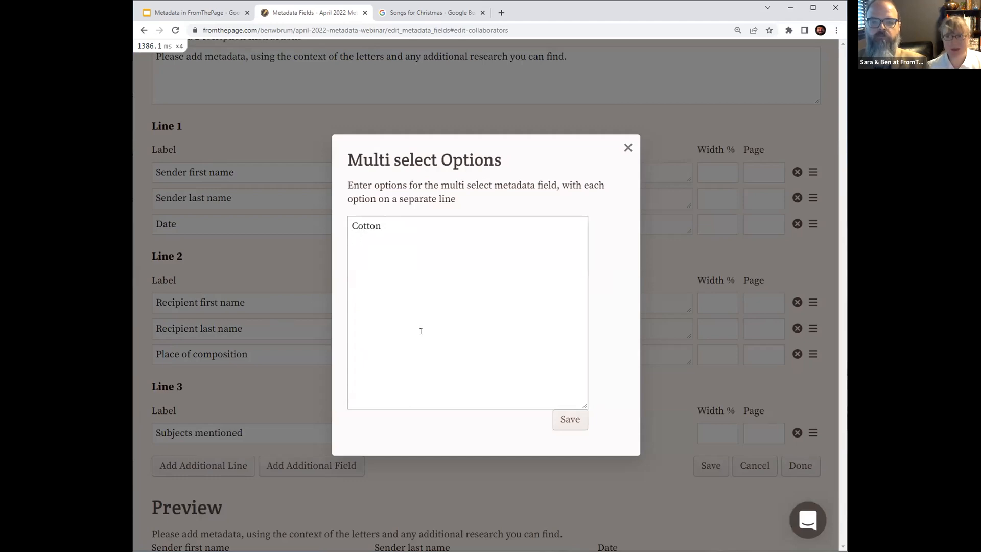
{"action": "type", "text": "Settlement"}
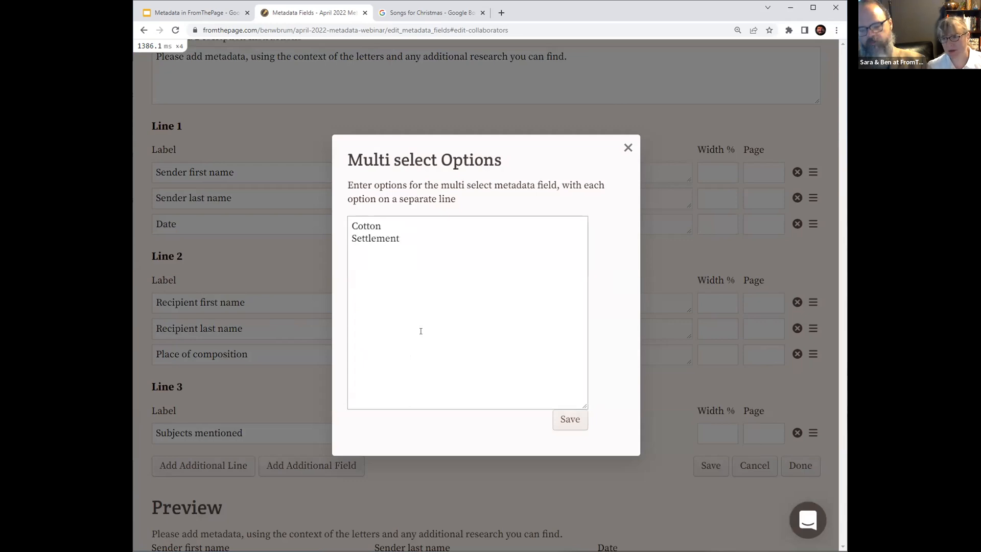
- Add the subject options Mexico, Slavery and Family on their own lines, keeping the list in alphabetical order
{"action": "key", "text": "Up"}
{"action": "key", "text": "Return"}
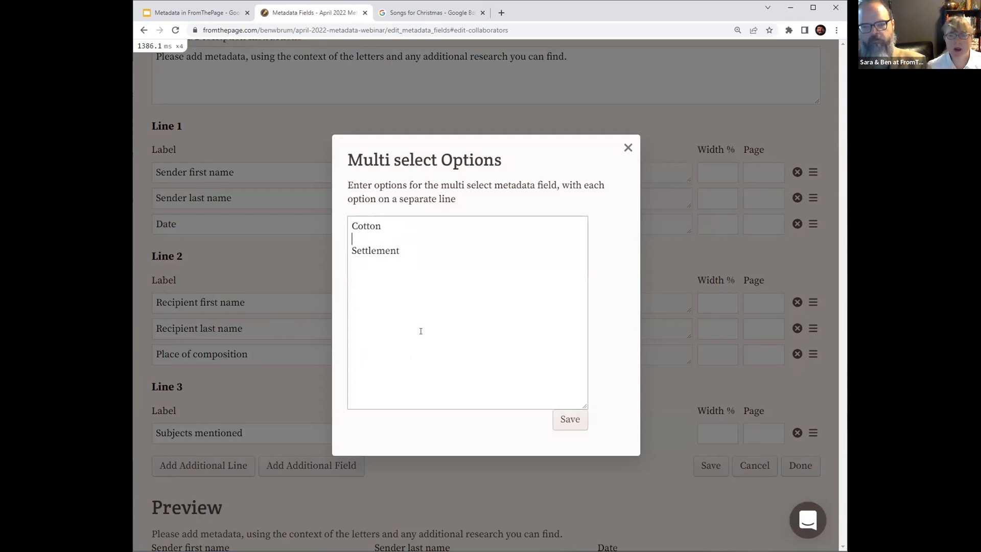
{"action": "type", "text": "Mexico"}
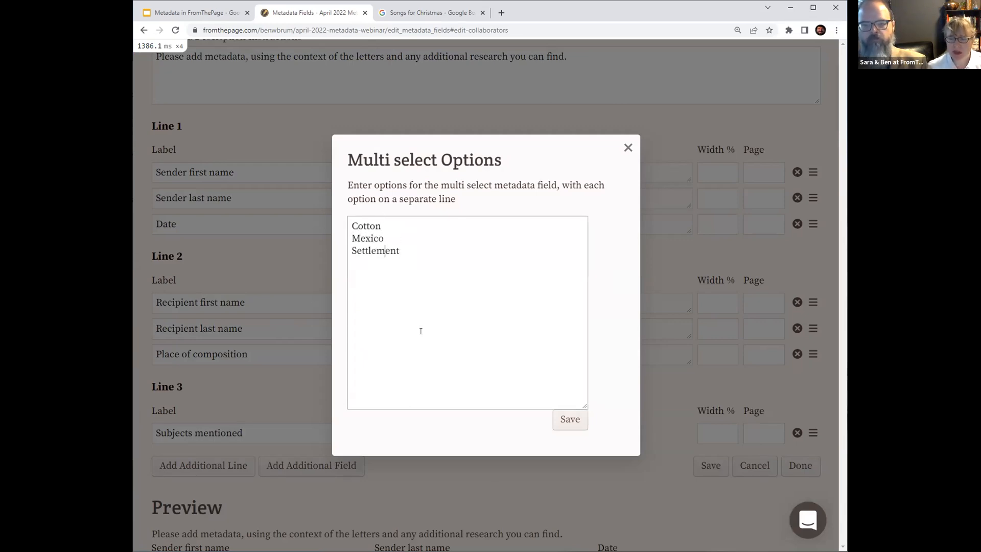
{"action": "key", "text": "End"}
{"action": "type", "text": "Slavery"}
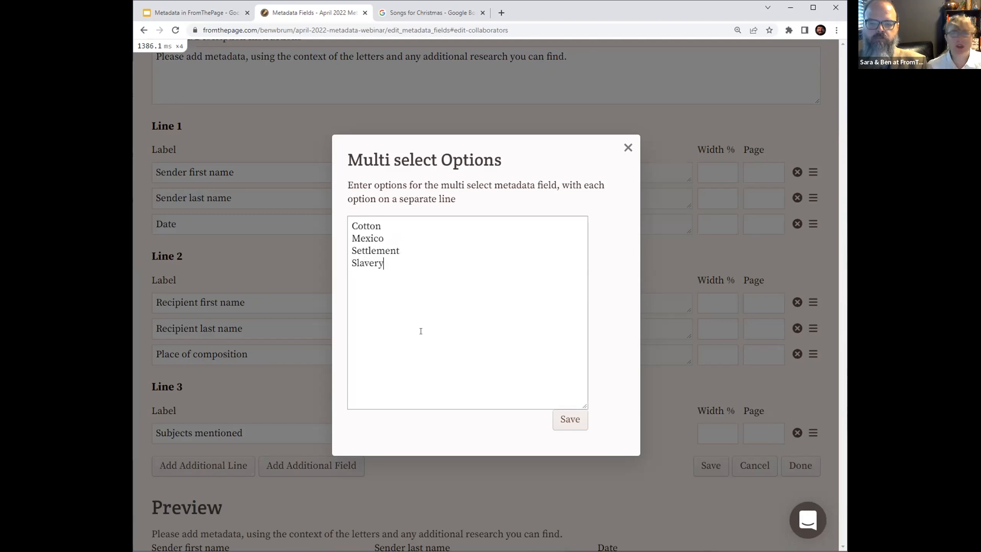
{"action": "key", "text": "Return"}
{"action": "type", "text": "Family"}
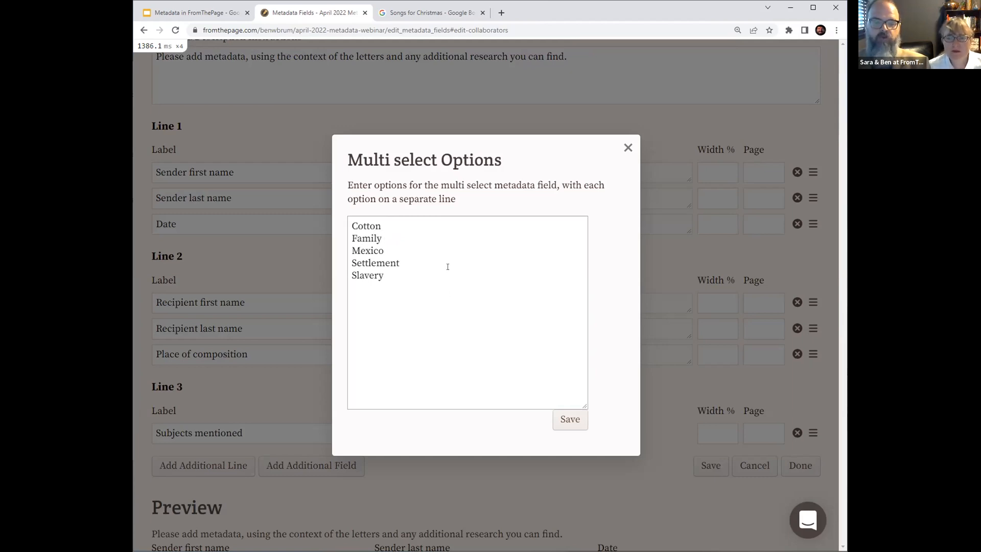
- Insert the option Music between Mexico and Settlement and save the multiselect options
{"action": "left_click", "coordinate": [416, 272]}
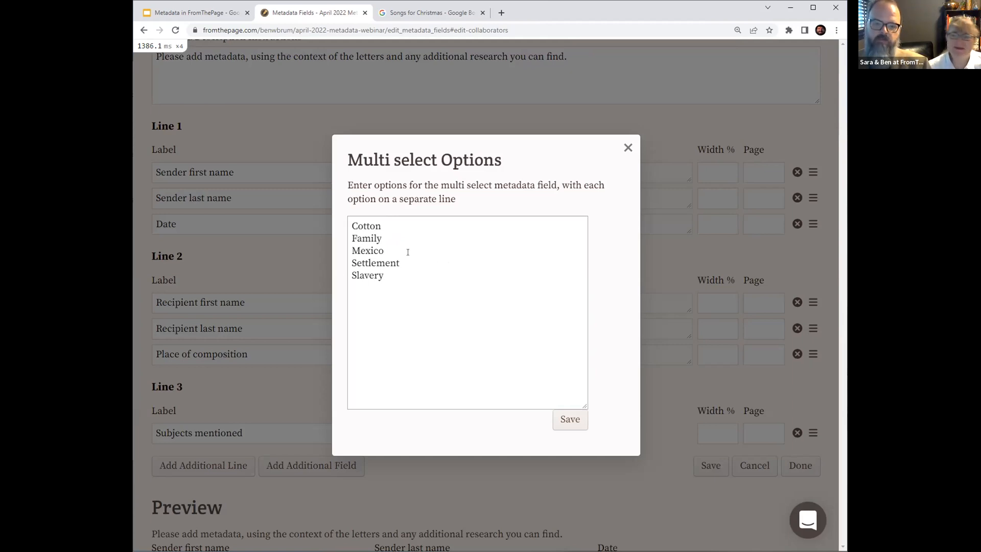
{"action": "left_click", "coordinate": [407, 251]}
{"action": "key", "text": "Return"}
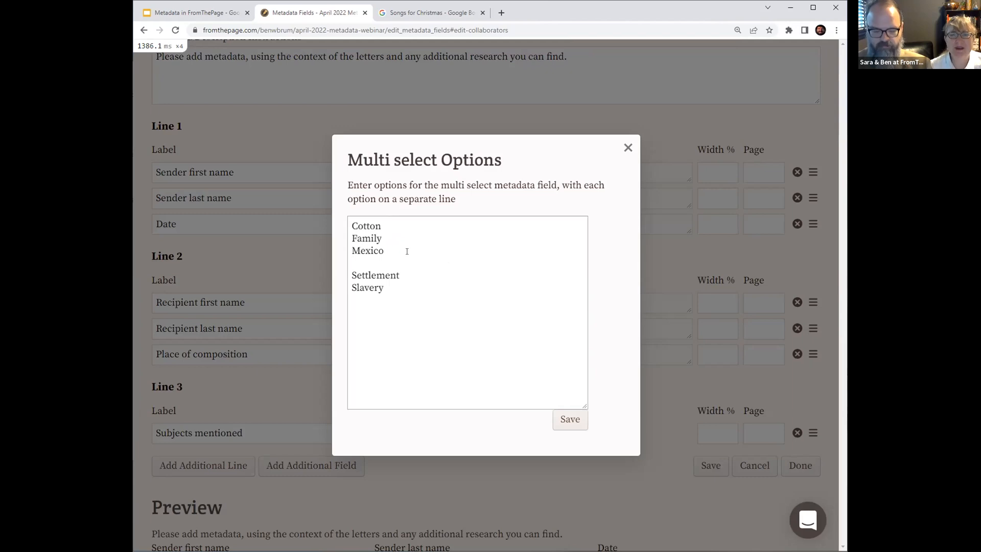
{"action": "type", "text": "Music"}
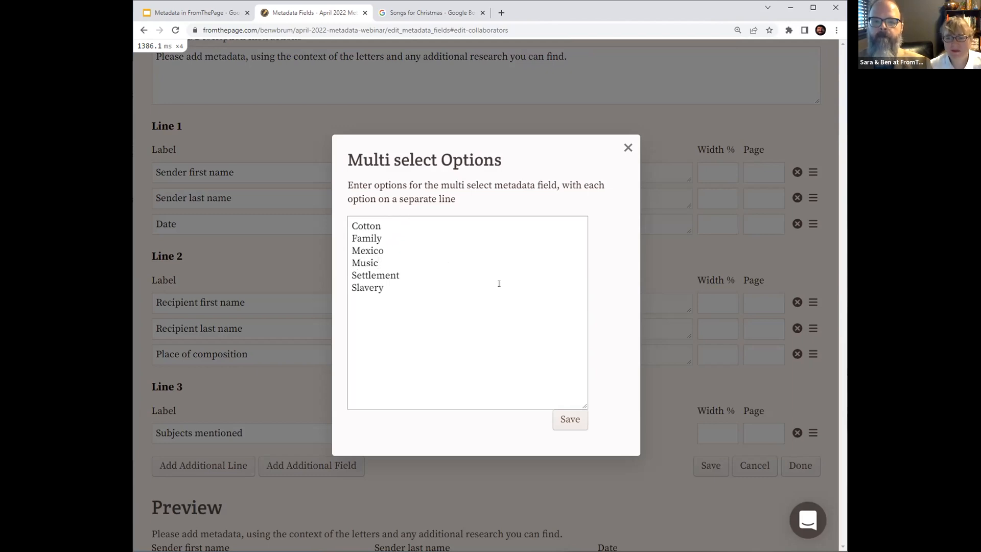
{"action": "left_click", "coordinate": [569, 418]}
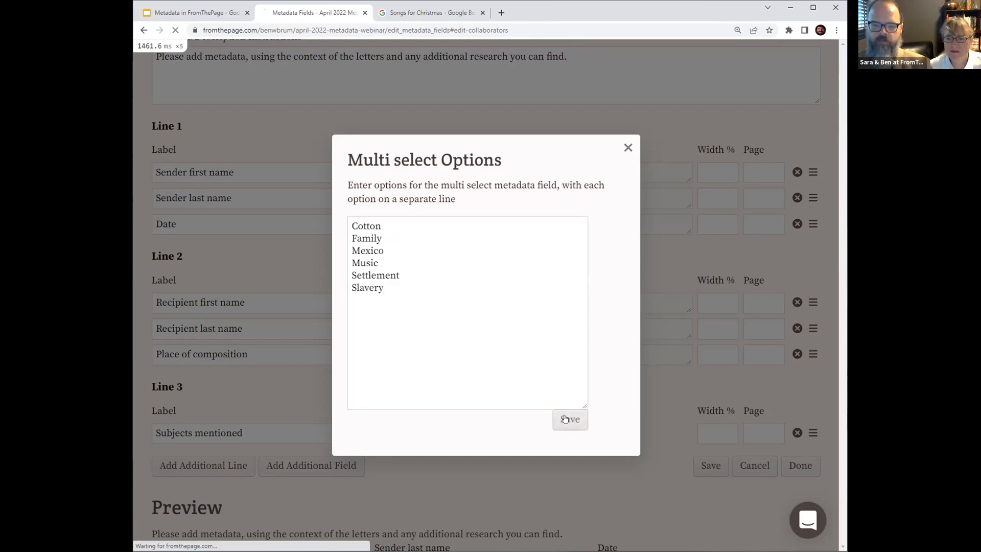
- Check the "Subjects mentioned" choices in the field preview and finish editing the metadata fields
{"action": "scroll", "coordinate": [458, 359], "scroll_direction": "down", "scroll_amount": 6}
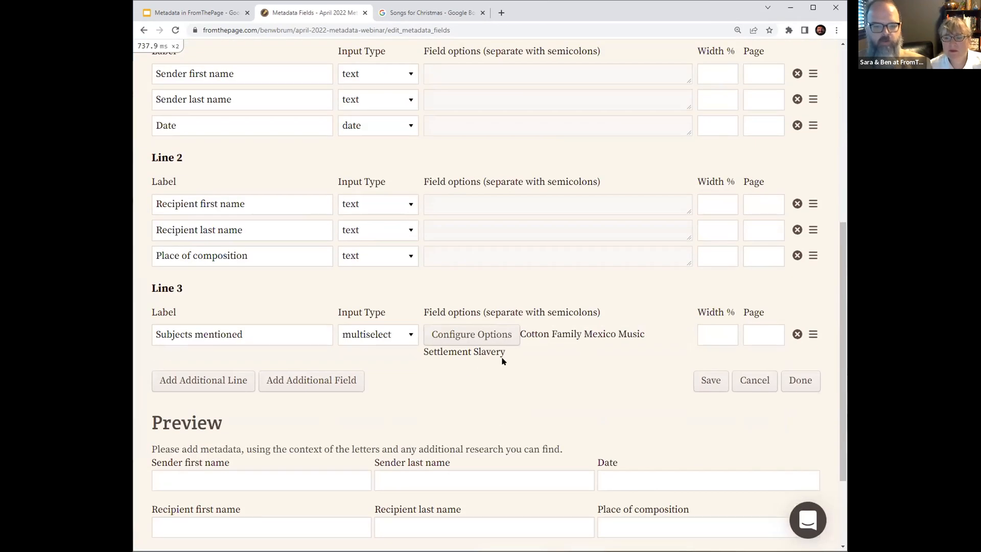
{"action": "scroll", "coordinate": [467, 424], "scroll_direction": "up", "scroll_amount": 4}
{"action": "scroll", "coordinate": [574, 415], "scroll_direction": "down", "scroll_amount": 4}
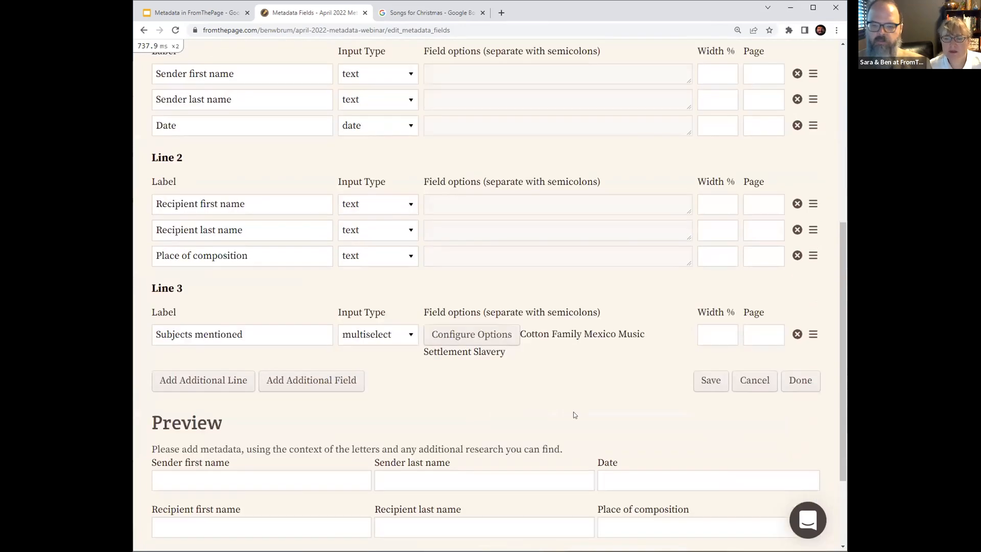
{"action": "scroll", "coordinate": [563, 406], "scroll_direction": "down", "scroll_amount": 3}
{"action": "left_click", "coordinate": [523, 450]}
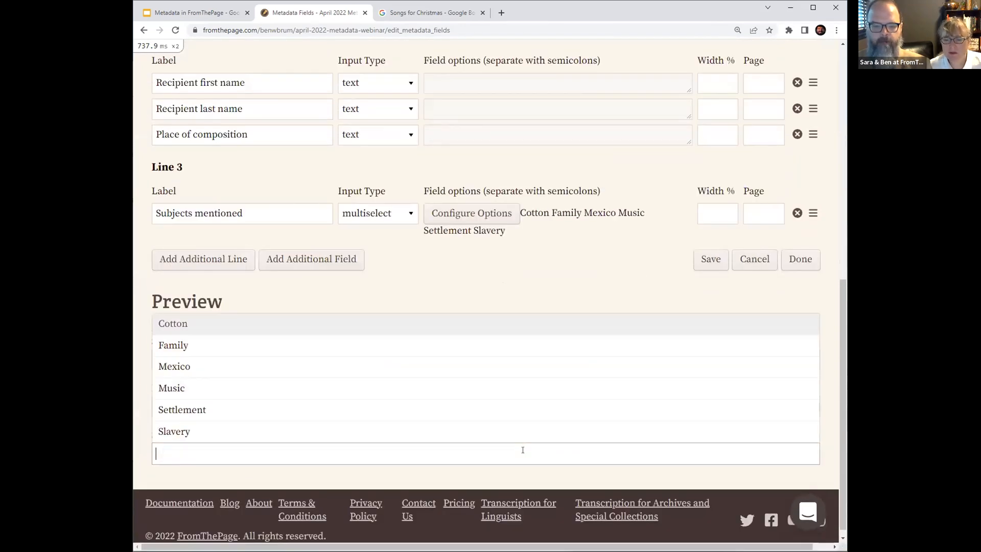
{"action": "left_click", "coordinate": [614, 298]}
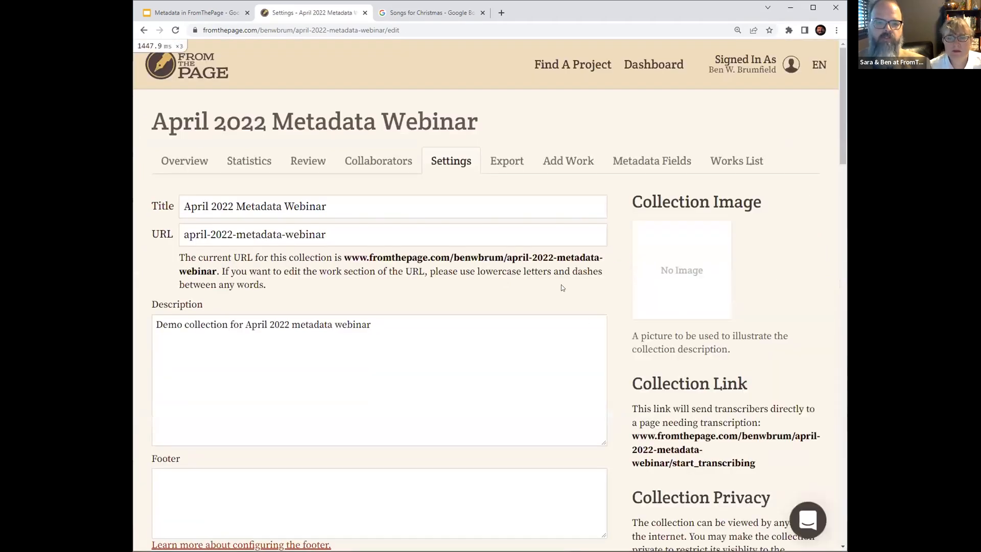
- Open the first page of the "Songs of Christmas" permission letter from the collection overview for transcription
{"action": "left_click", "coordinate": [188, 163]}
{"action": "scroll", "coordinate": [216, 279], "scroll_direction": "down", "scroll_amount": 6}
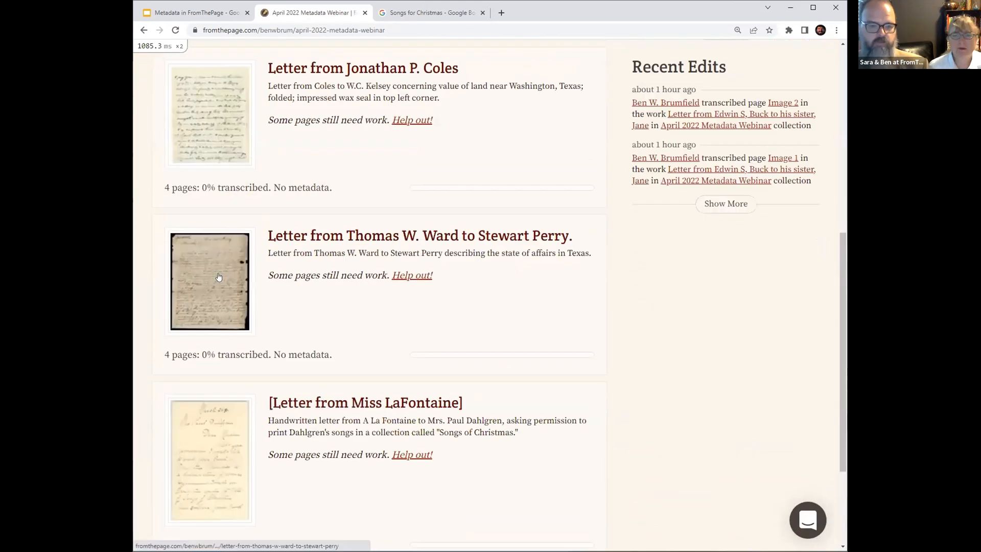
{"action": "scroll", "coordinate": [218, 277], "scroll_direction": "down", "scroll_amount": 3}
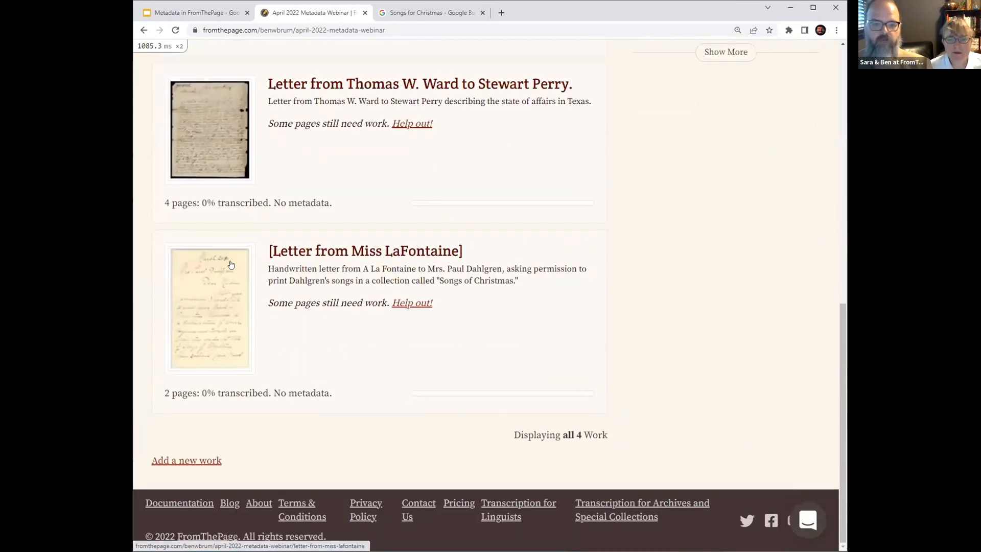
{"action": "left_click", "coordinate": [291, 251]}
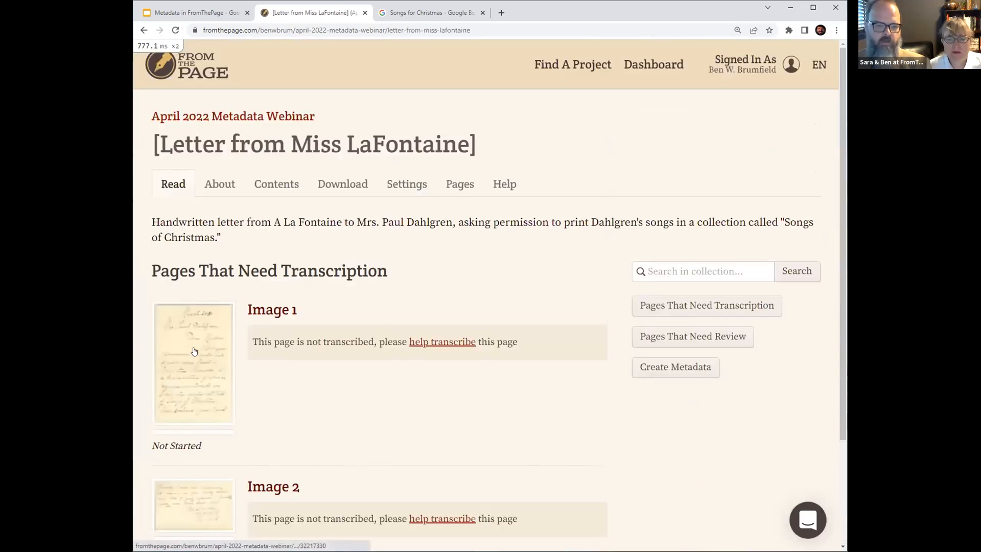
{"action": "left_click", "coordinate": [194, 351]}
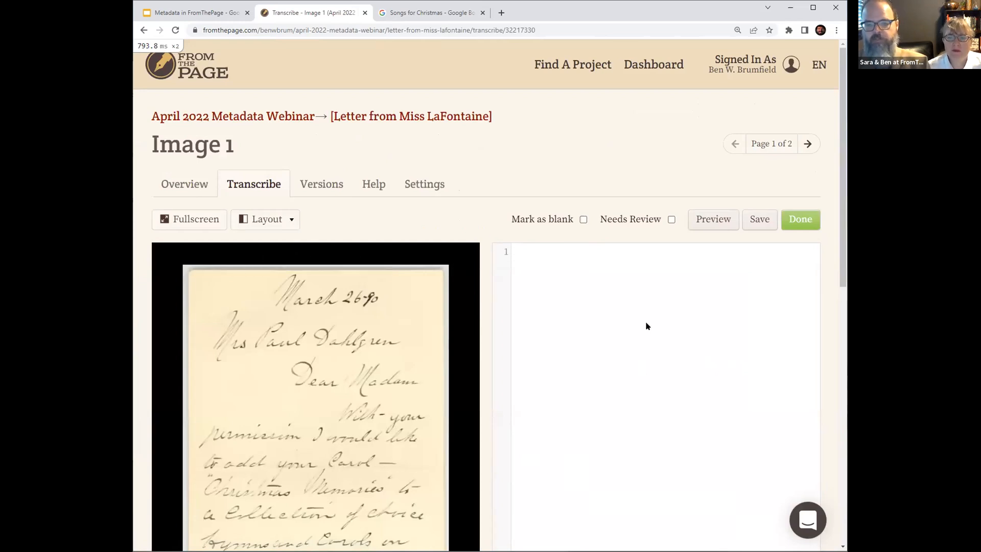
- Transcribe the letter's date as "March 26 90" and add the addressee's name below it, separated by a blank line
{"action": "type", "text": "March 2"}
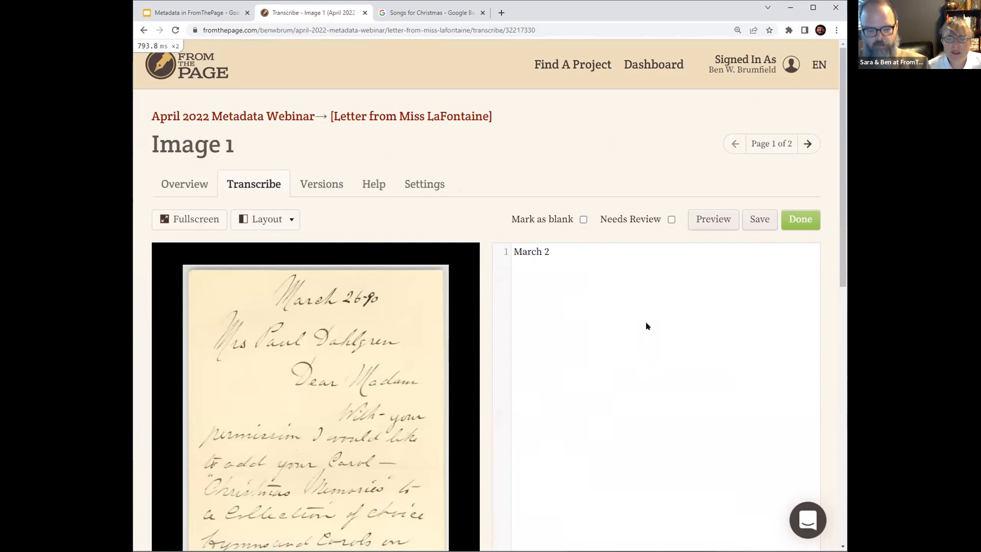
{"action": "type", "text": "6 90"}
{"action": "key", "text": "Return"}
{"action": "type", "text": "Mr"}
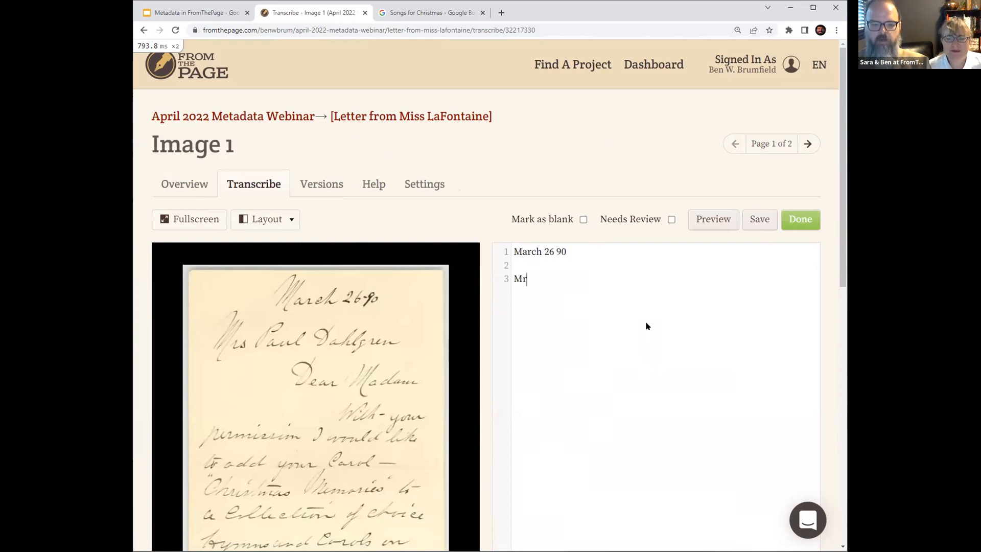
{"action": "type", "text": "s Paul Dahlgren"}
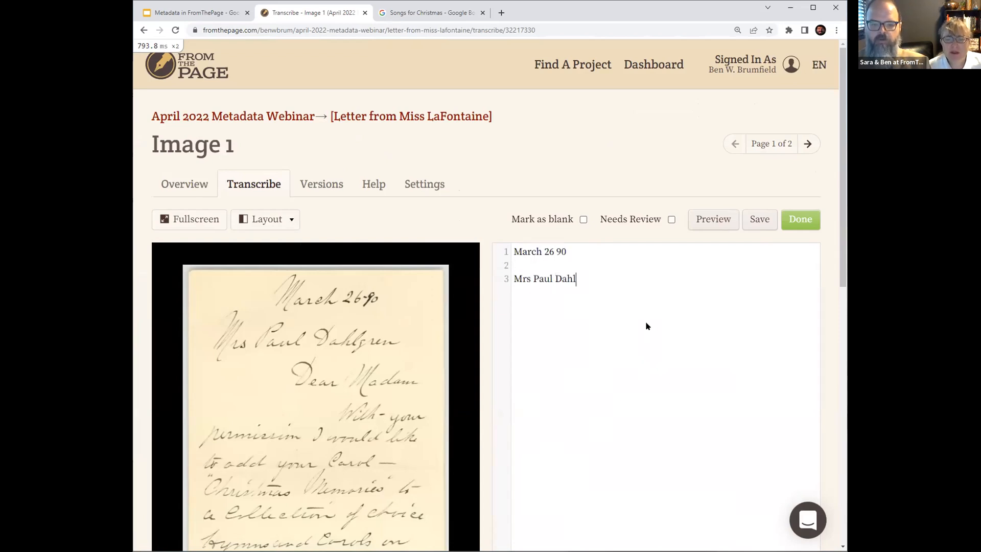
{"action": "key", "text": "Return"}
- Add the salutation "Dear Madam" with capital M, set off by blank lines before and after it
{"action": "type", "text": "D"}
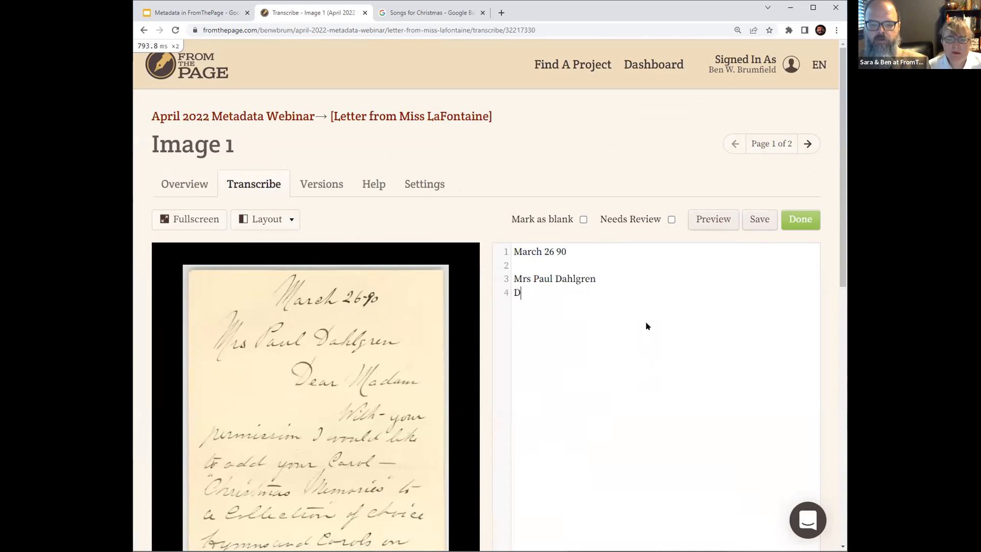
{"action": "type", "text": "Dear mada"}
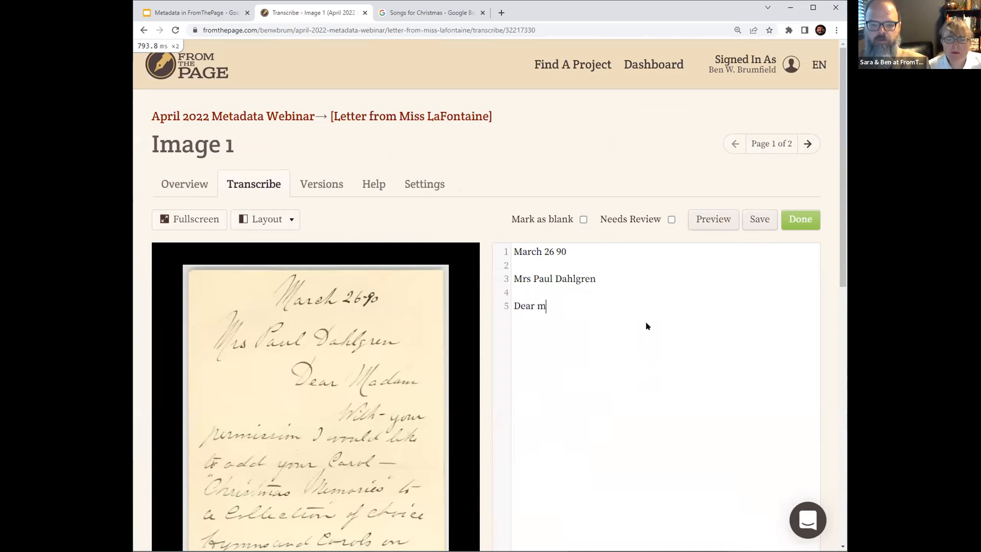
{"action": "key", "text": "BackSpace"}
{"action": "key", "text": "BackSpace"}
{"action": "key", "text": "BackSpace"}
{"action": "key", "text": "BackSpace"}
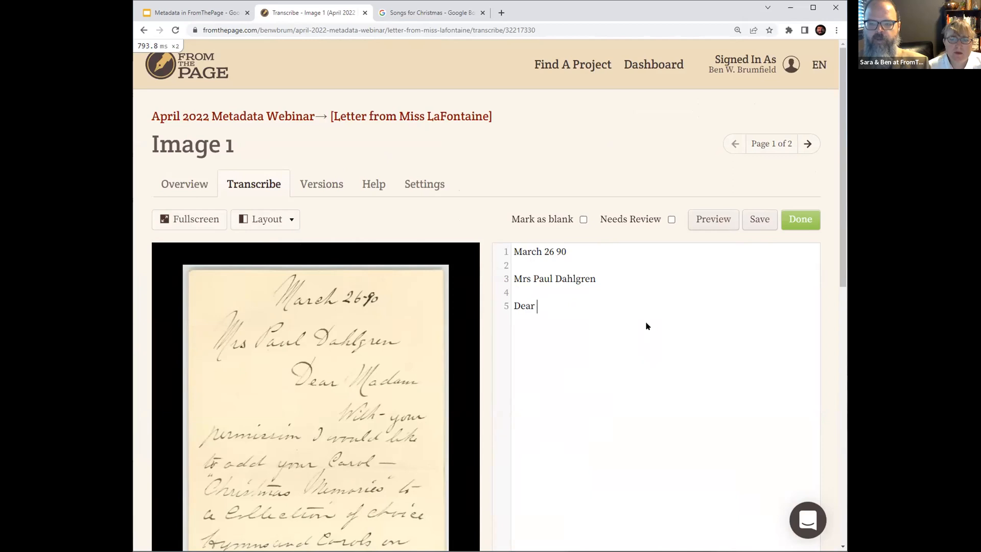
{"action": "type", "text": "Madam"}
{"action": "key", "text": "Return"}
{"action": "key", "text": "Return"}
- Transcribe the opening body lines "With your", "permission I would like" and "to add your Carol --", keeping the letter's line breaks
{"action": "type", "text": "With your"}
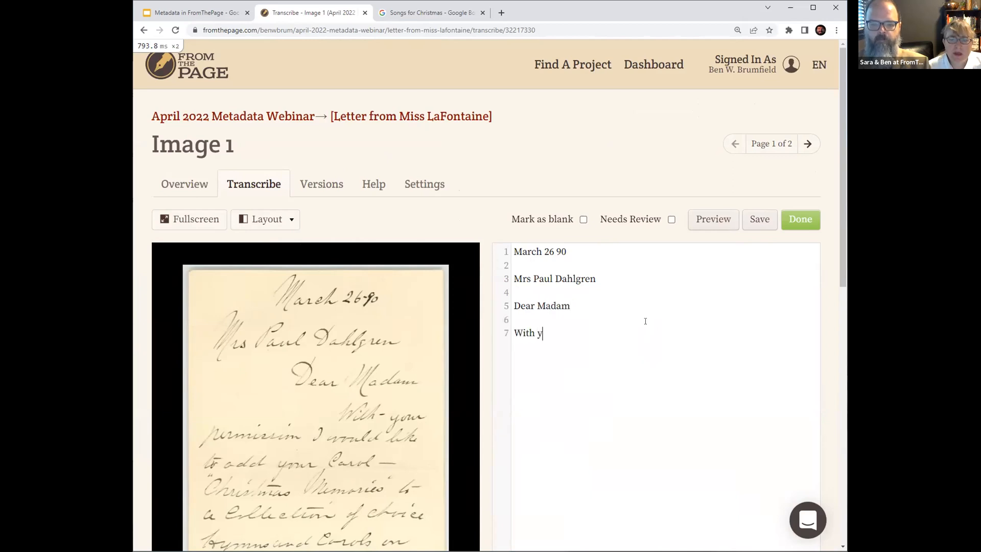
{"action": "key", "text": "Return"}
{"action": "type", "text": "permission "}
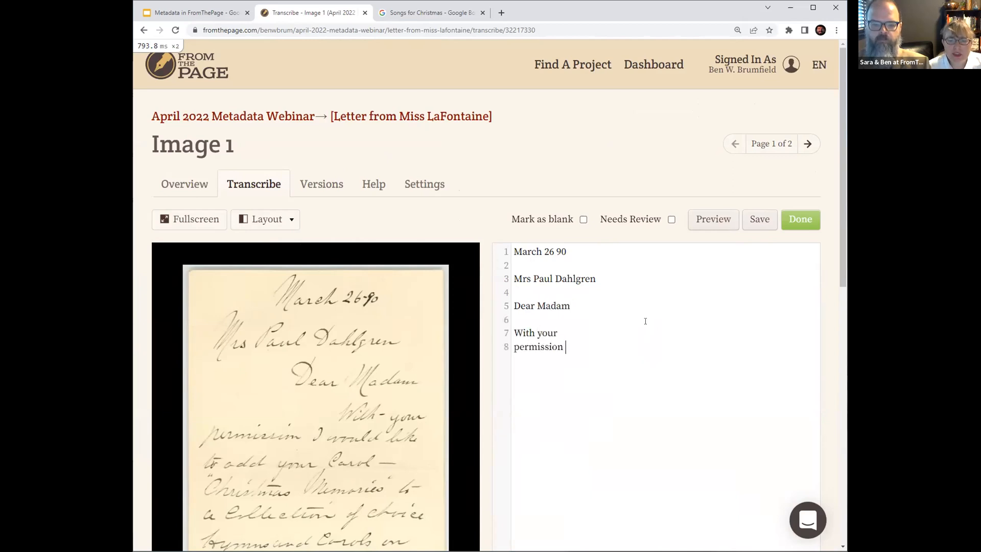
{"action": "type", "text": "I would like"}
{"action": "key", "text": "Return"}
{"action": "type", "text": "to add "}
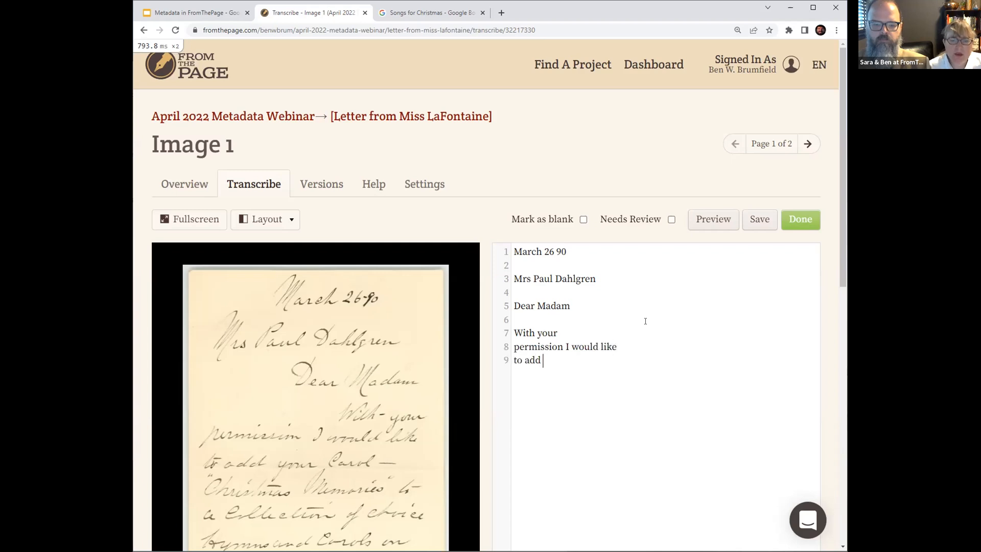
{"action": "type", "text": "your Carol -- "}
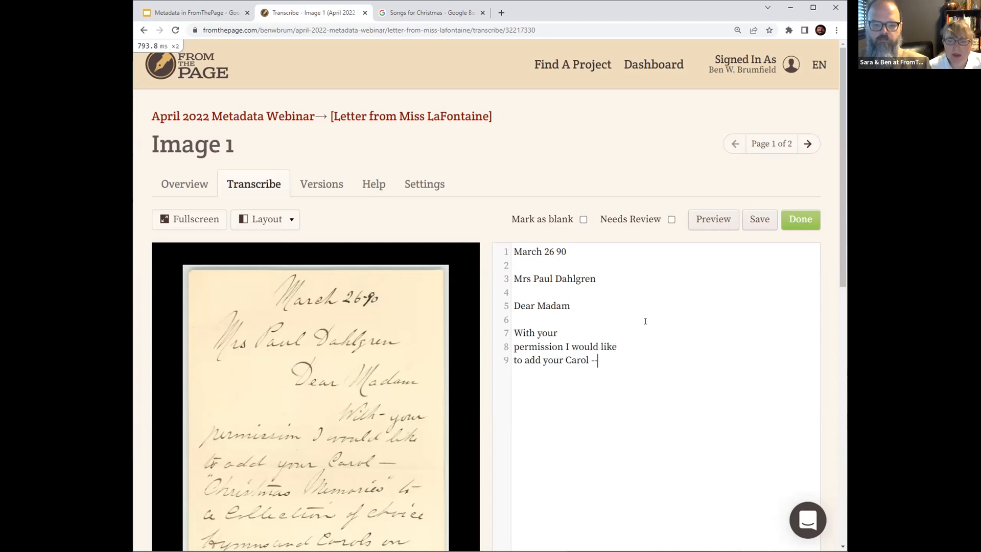
- Continue the transcription with the lines ""Christmas Memories" to" and "a collection of choice"
{"action": "type", "text": "\"C"}
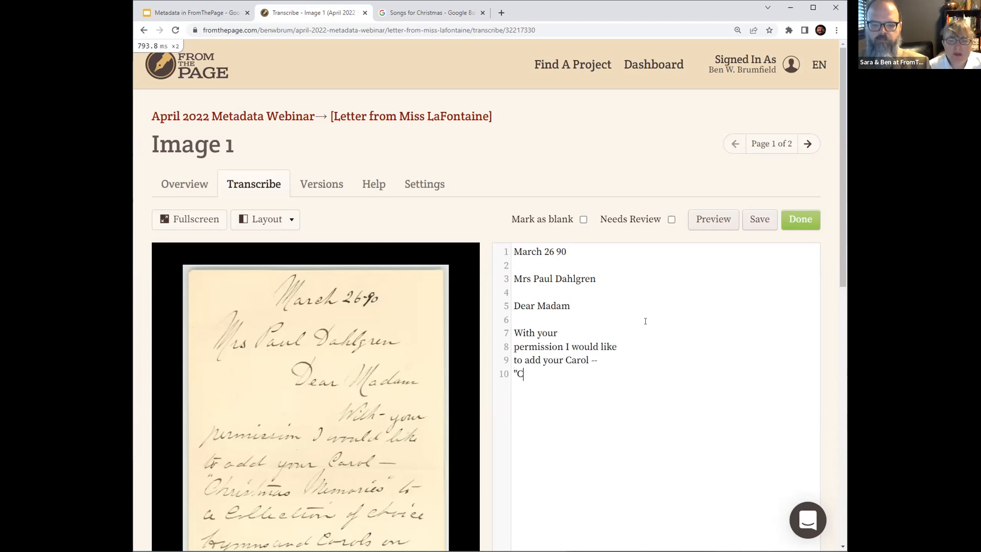
{"action": "type", "text": "hristmas Mem"}
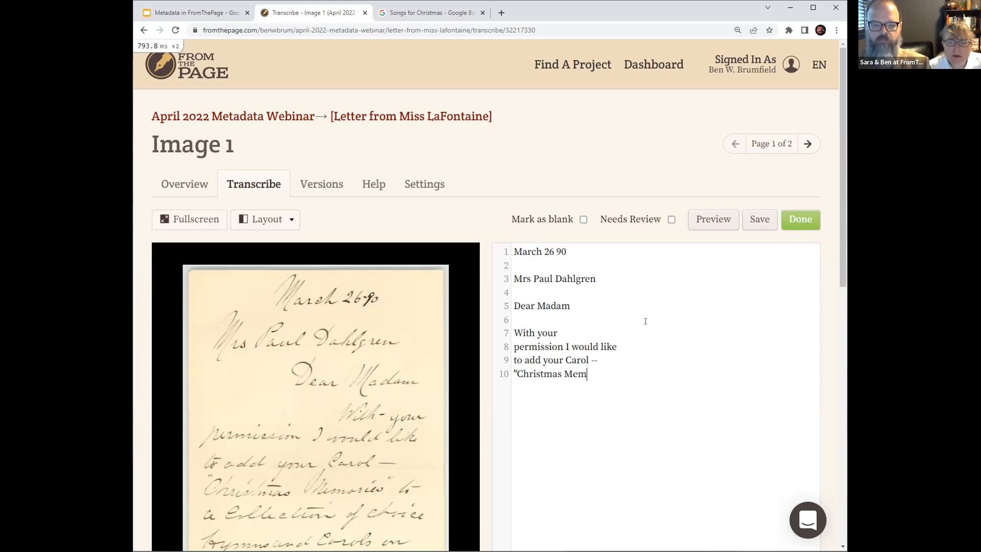
{"action": "type", "text": "ories\" to"}
{"action": "key", "text": "Return"}
{"action": "type", "text": "a collection of choice"}
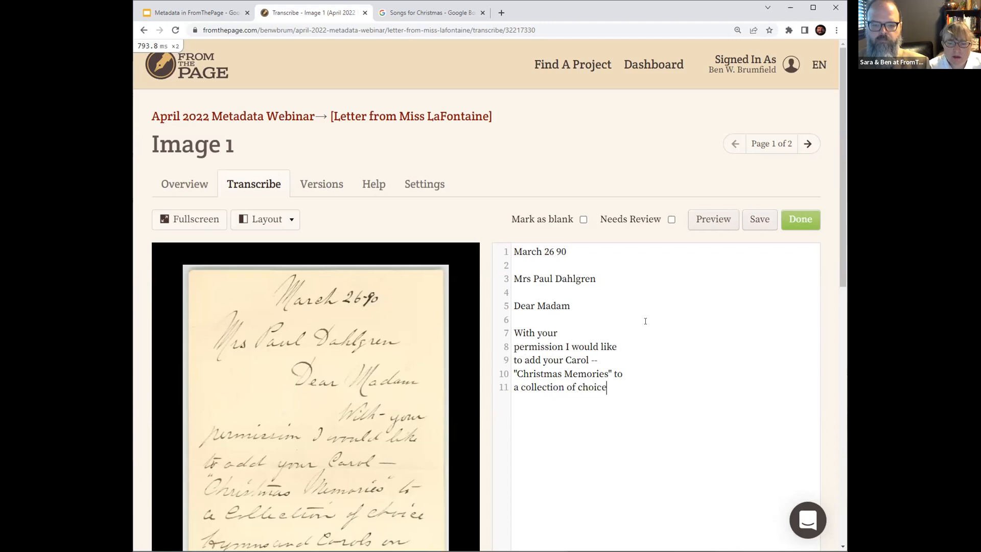
- Add the line "Hymns and Carols on" to the transcription, with Hymns and Carols capitalized
{"action": "key", "text": "Return"}
{"action": "type", "text": "hymns and"}
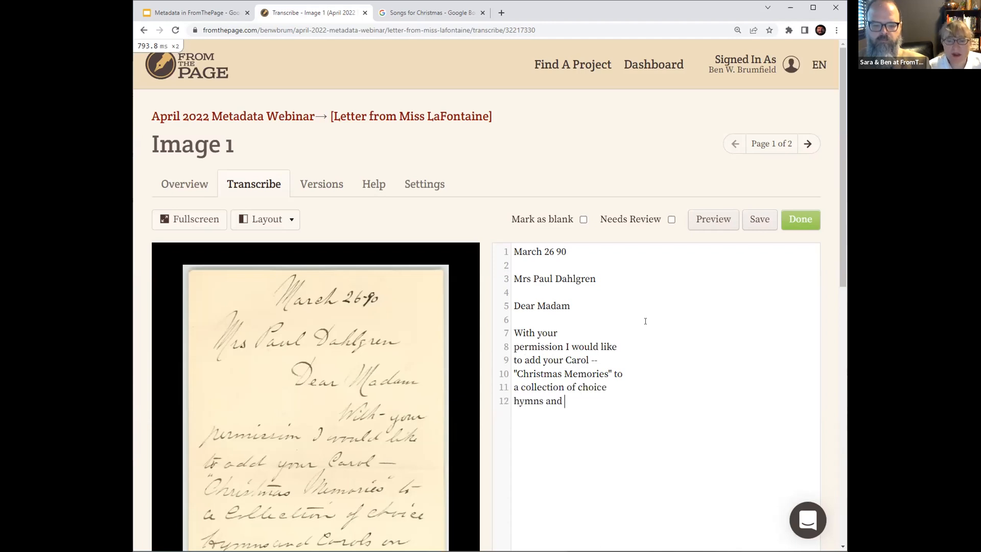
{"action": "key", "text": "BackSpace"}
{"action": "key", "text": "BackSpace"}
{"action": "key", "text": "BackSpace"}
{"action": "key", "text": "BackSpace"}
{"action": "key", "text": "BackSpace"}
{"action": "key", "text": "BackSpace"}
{"action": "key", "text": "BackSpace"}
{"action": "key", "text": "BackSpace"}
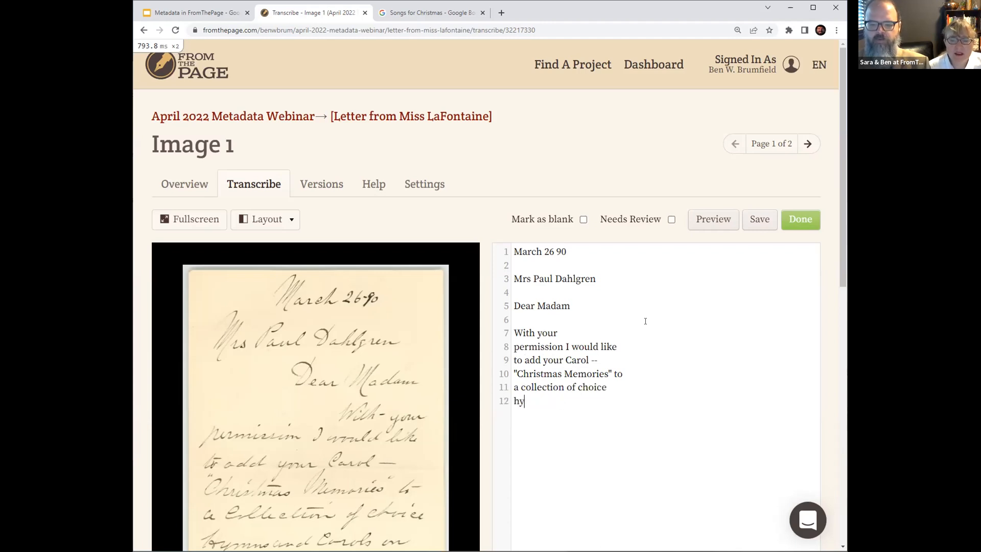
{"action": "key", "text": "BackSpace"}
{"action": "key", "text": "BackSpace"}
{"action": "type", "text": "Hymns and C"}
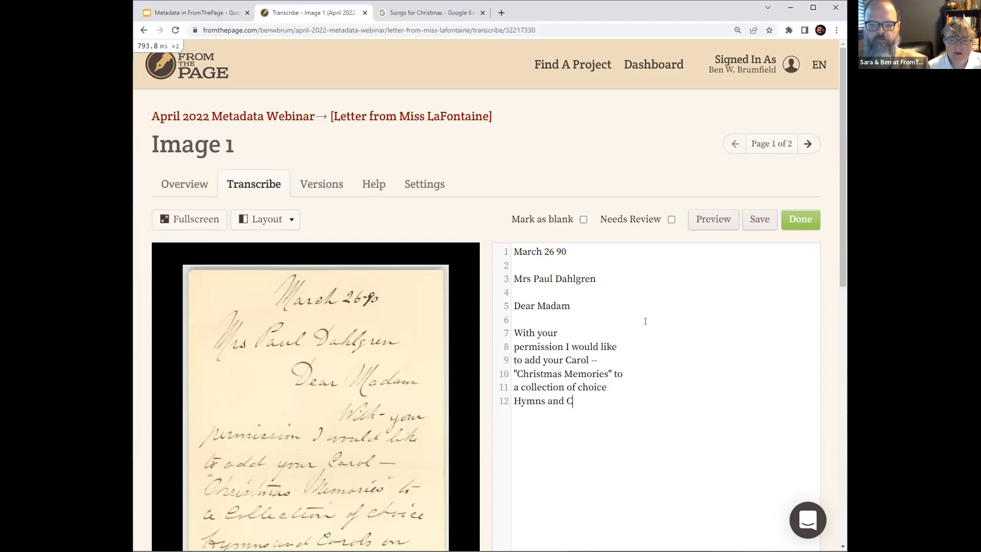
{"action": "type", "text": "arols"}
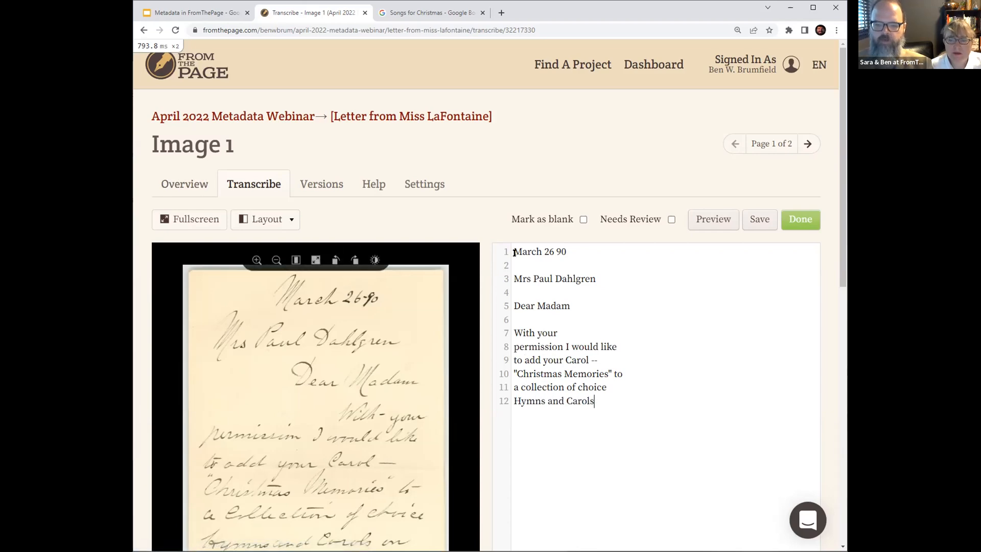
{"action": "scroll", "coordinate": [659, 245], "scroll_direction": "down", "scroll_amount": 3}
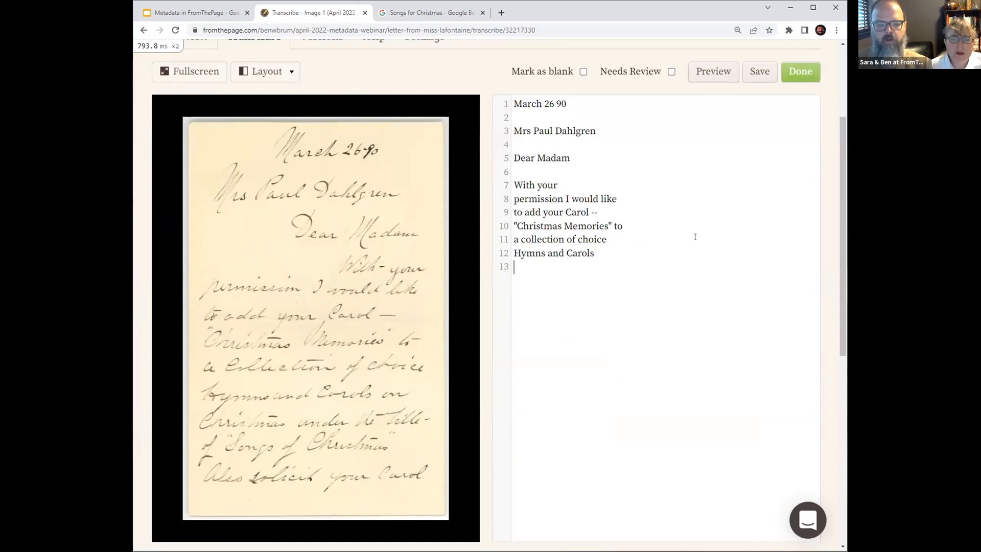
{"action": "type", "text": "on"}
{"action": "key", "text": "Down"}
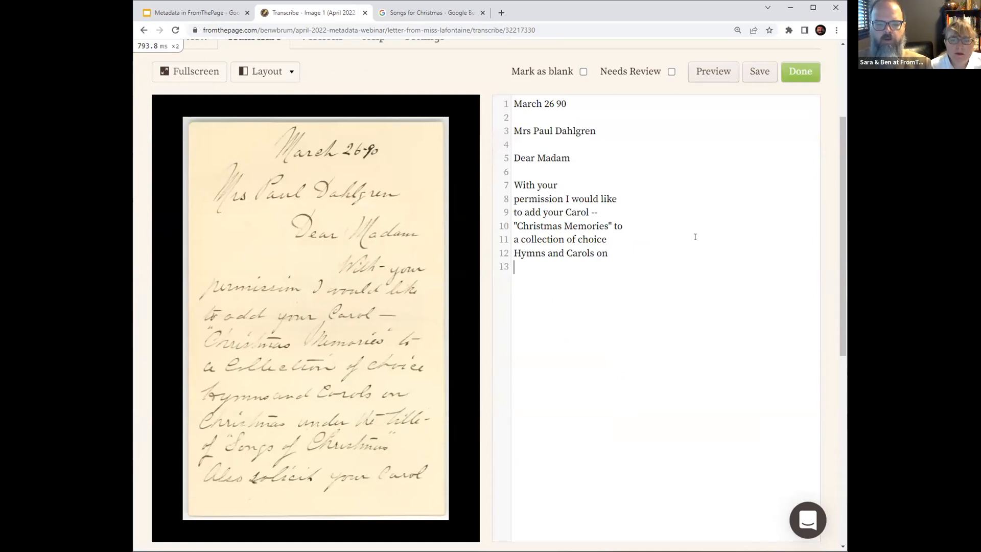
- Transcribe the lines "Christmas under th title" and "of "Songs of Christmas""
{"action": "type", "text": "h"}
{"action": "key", "text": "BackSpace"}
{"action": "type", "text": "Christmas "}
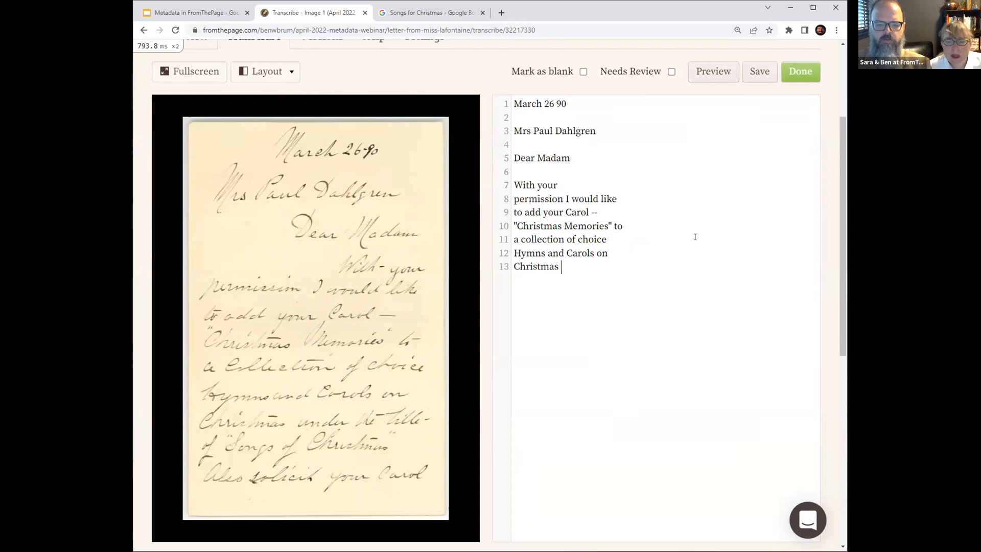
{"action": "type", "text": "under th title"}
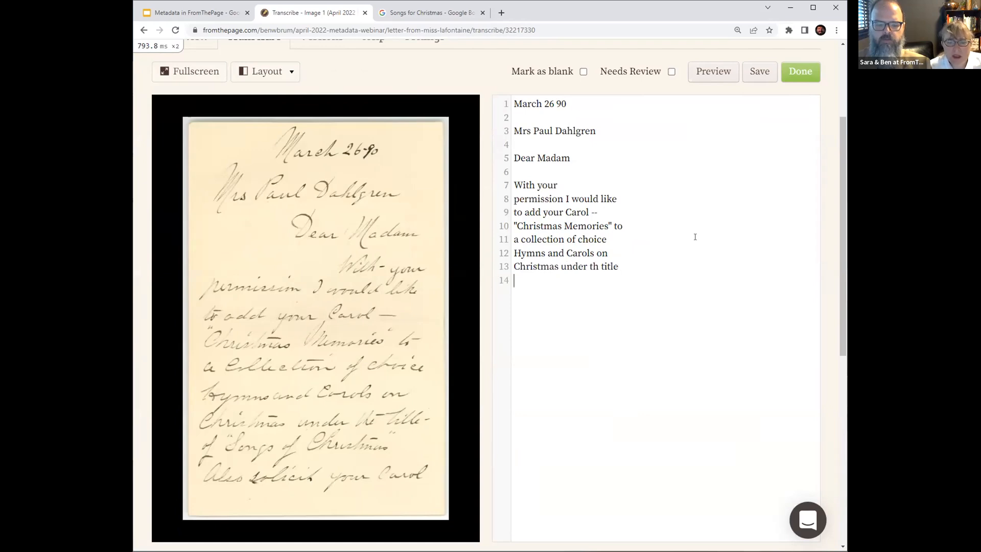
{"action": "type", "text": "of \"Song"}
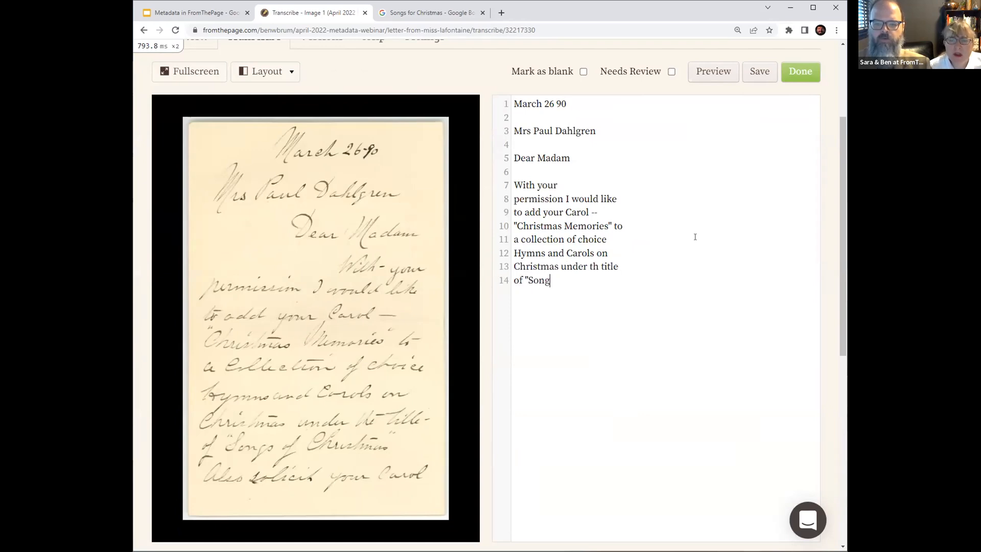
{"action": "key", "text": "BackSpace"}
{"action": "key", "text": "BackSpace"}
{"action": "key", "text": "BackSpace"}
{"action": "key", "text": "BackSpace"}
{"action": "key", "text": "BackSpace"}
{"action": "type", "text": "\""}
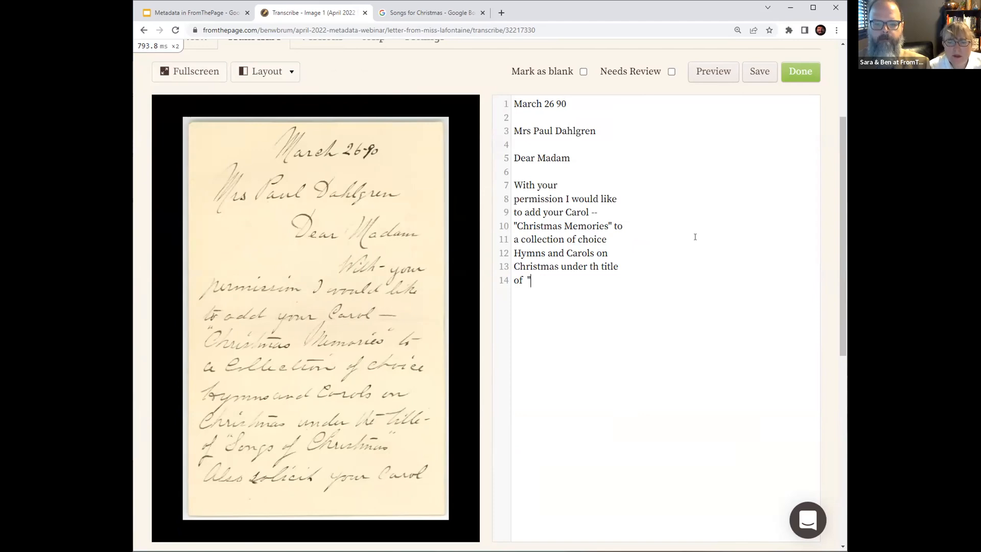
{"action": "type", "text": "Songs of Christmas"}
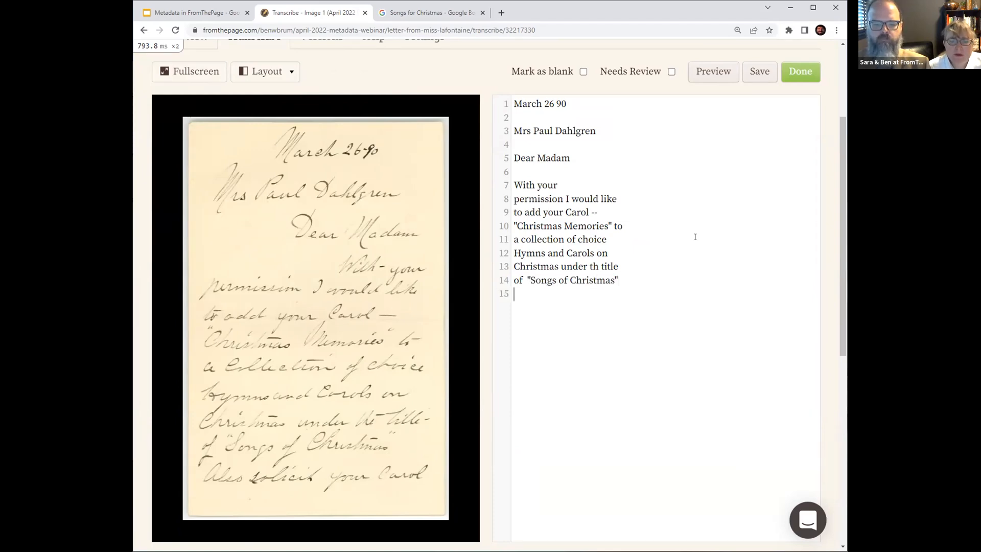
- Add the page's final line "Also solicit your Carol" after a blank line and mark the page's transcription as done
{"action": "key", "text": "Return"}
{"action": "type", "text": "Als"}
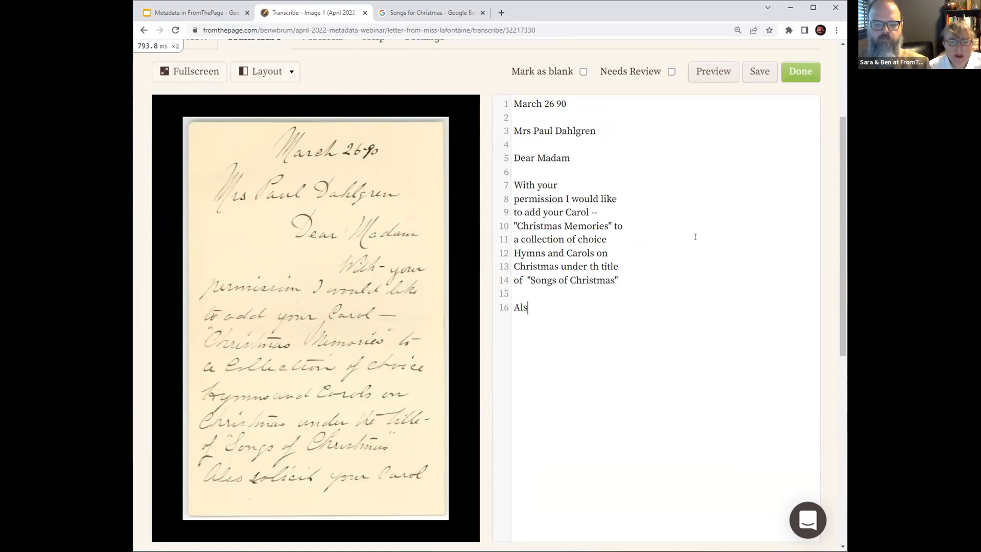
{"action": "type", "text": "o sol"}
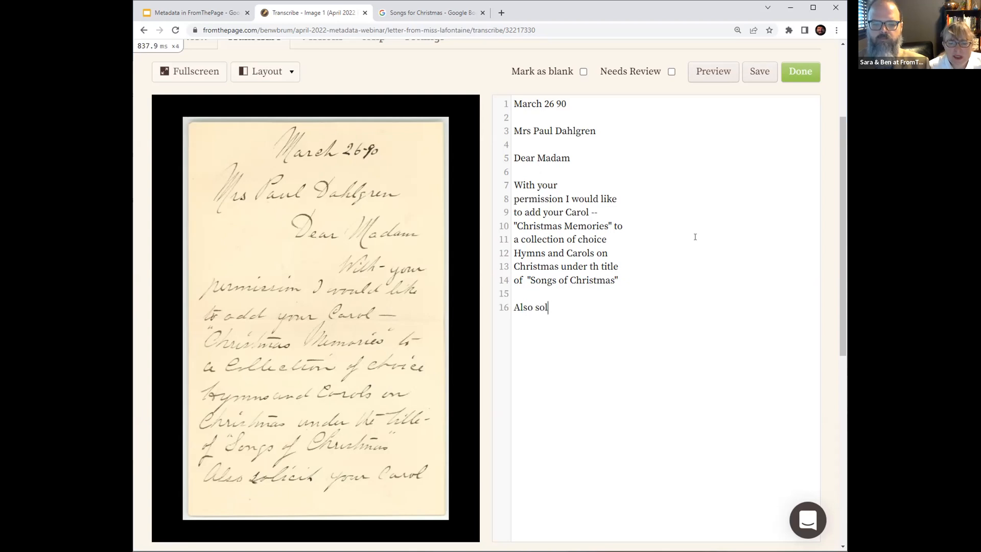
{"action": "type", "text": "icit your Carol"}
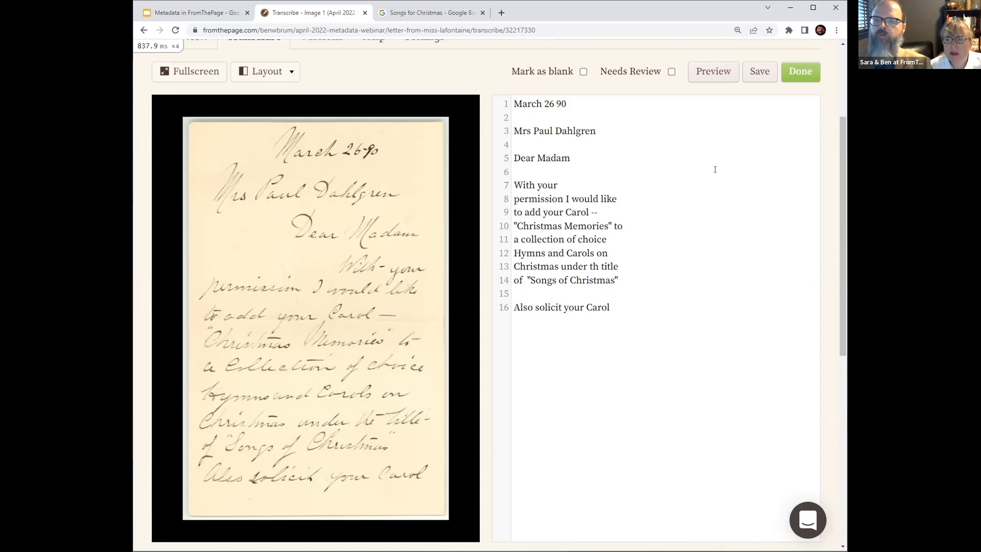
{"action": "left_click", "coordinate": [801, 72]}
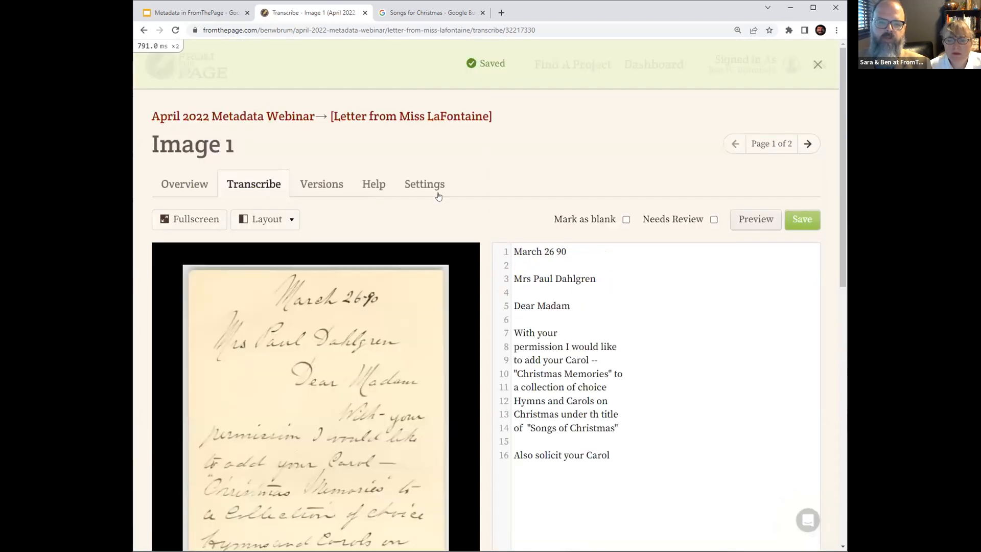
- Go to the letter's second page and zoom in on its handwriting
{"action": "left_click", "coordinate": [807, 142]}
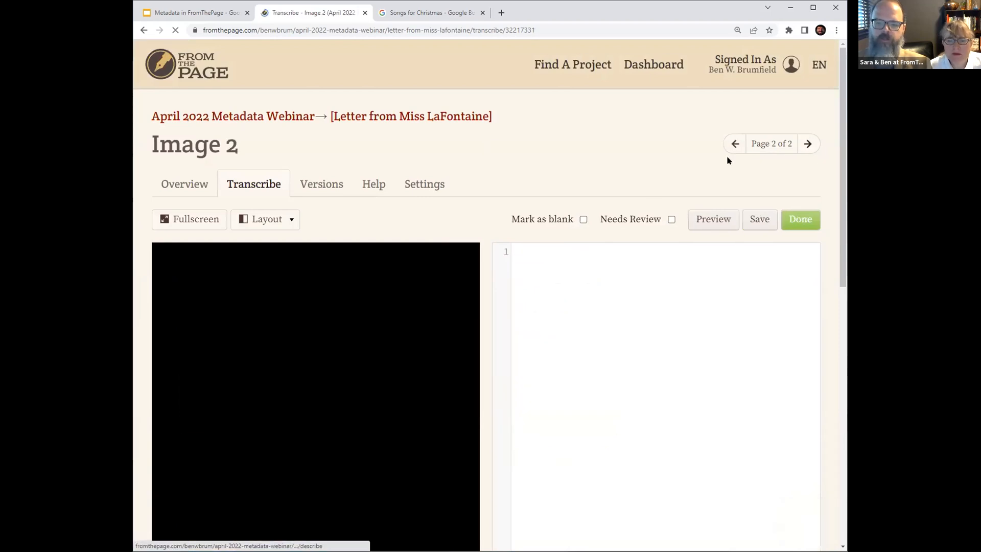
{"action": "scroll", "coordinate": [434, 160], "scroll_direction": "down", "scroll_amount": 3}
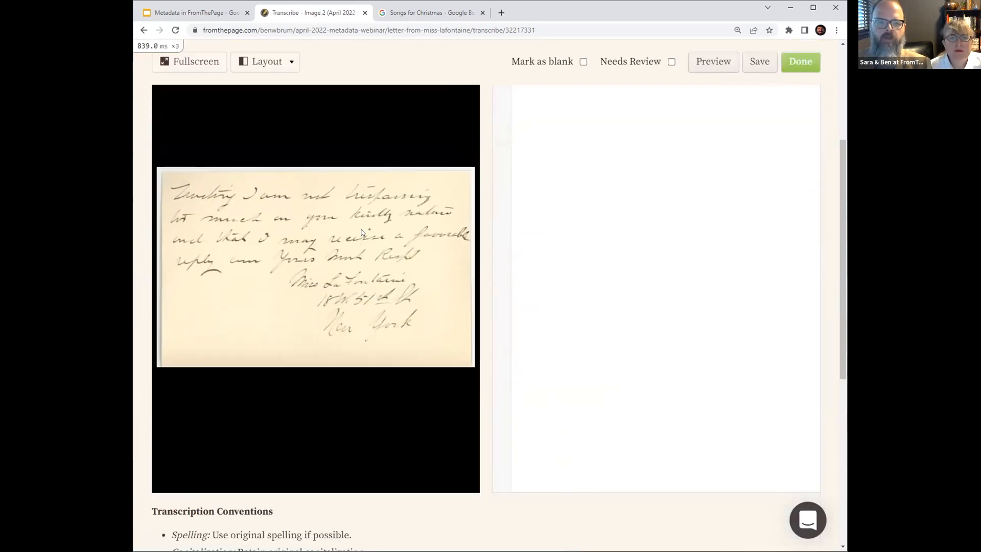
{"action": "scroll", "coordinate": [244, 231], "scroll_direction": "up", "scroll_amount": 2}
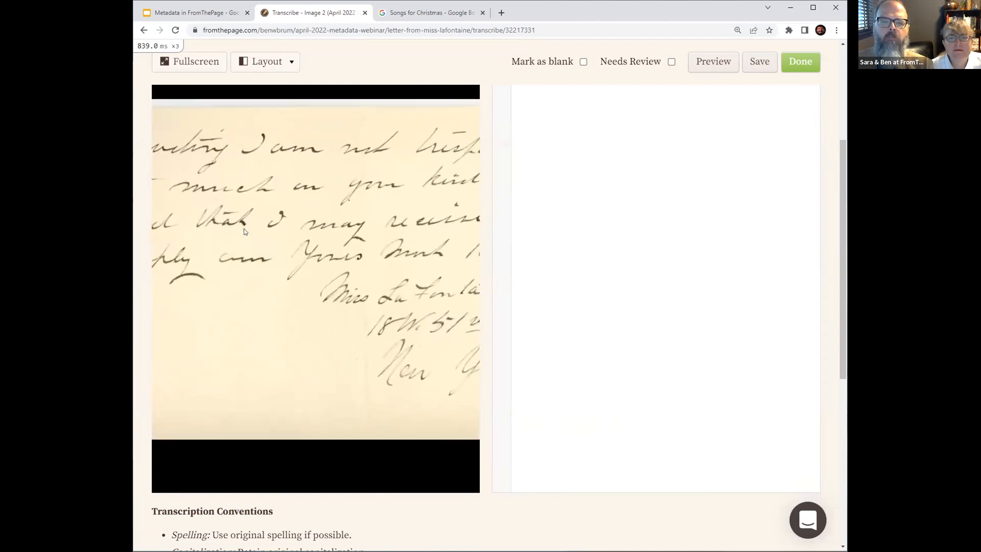
- Transcribe the second page's first line as "[unclear] I am not tresspassing", with the whole page image in view
{"action": "scroll", "coordinate": [243, 231], "scroll_direction": "down", "scroll_amount": 2}
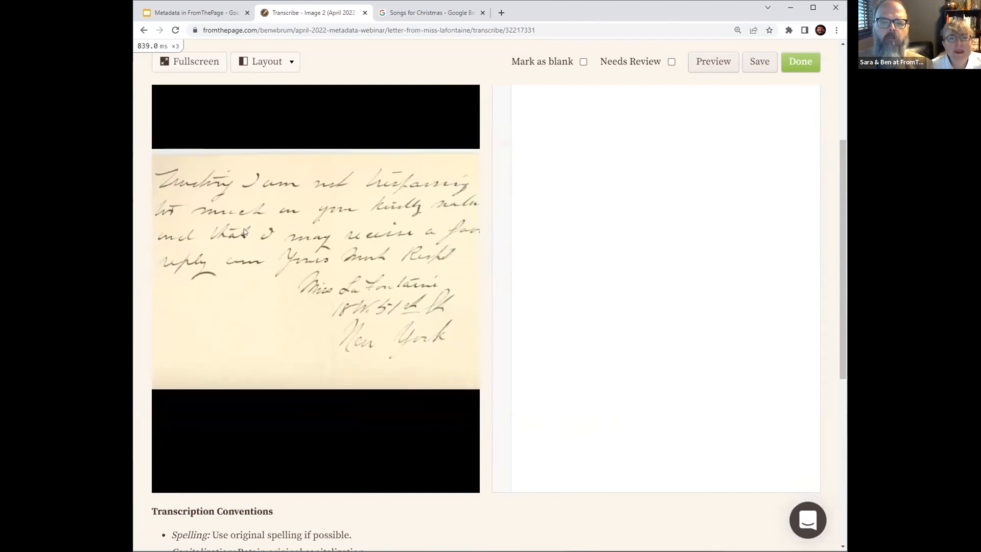
{"action": "scroll", "coordinate": [243, 229], "scroll_direction": "down", "scroll_amount": 1}
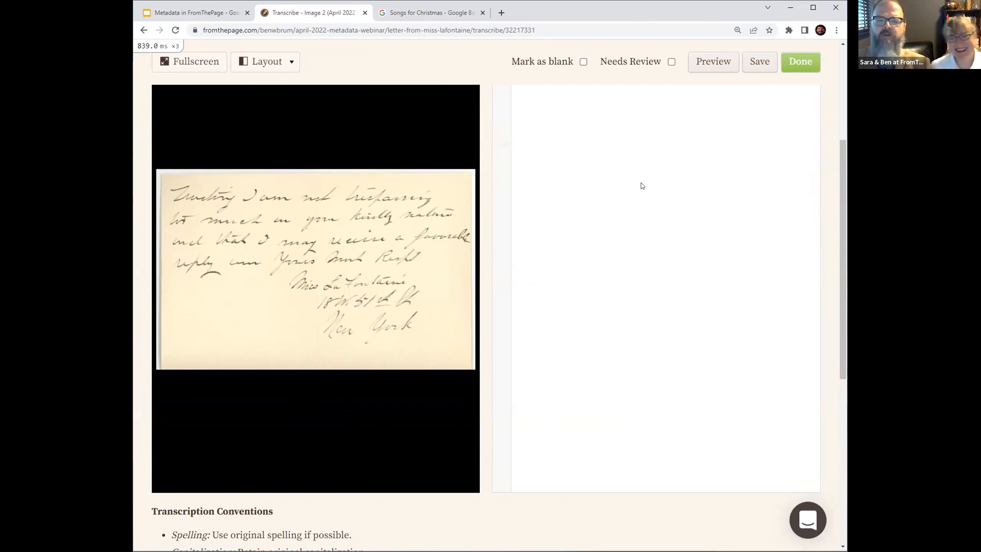
{"action": "scroll", "coordinate": [709, 242], "scroll_direction": "up", "scroll_amount": 1}
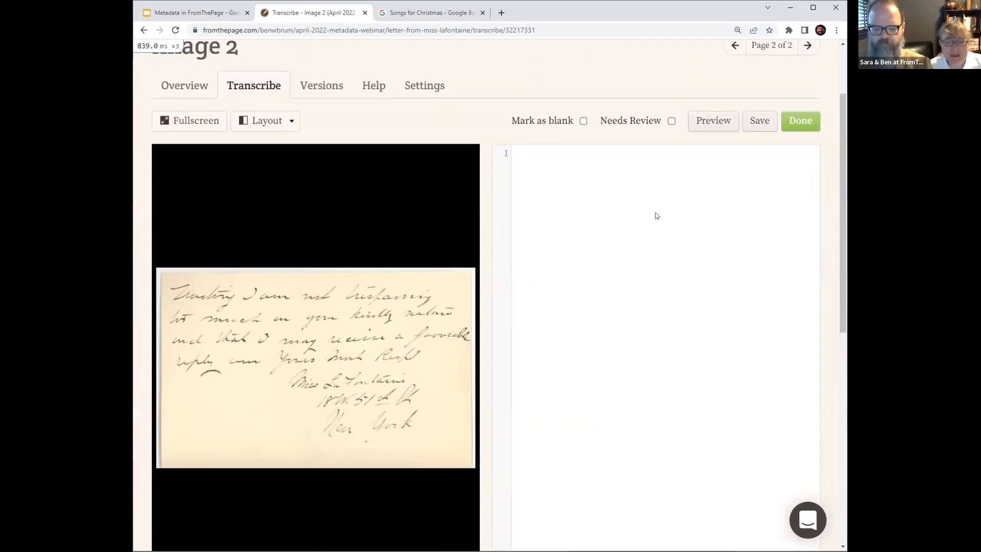
{"action": "type", "text": "[unclear]  "}
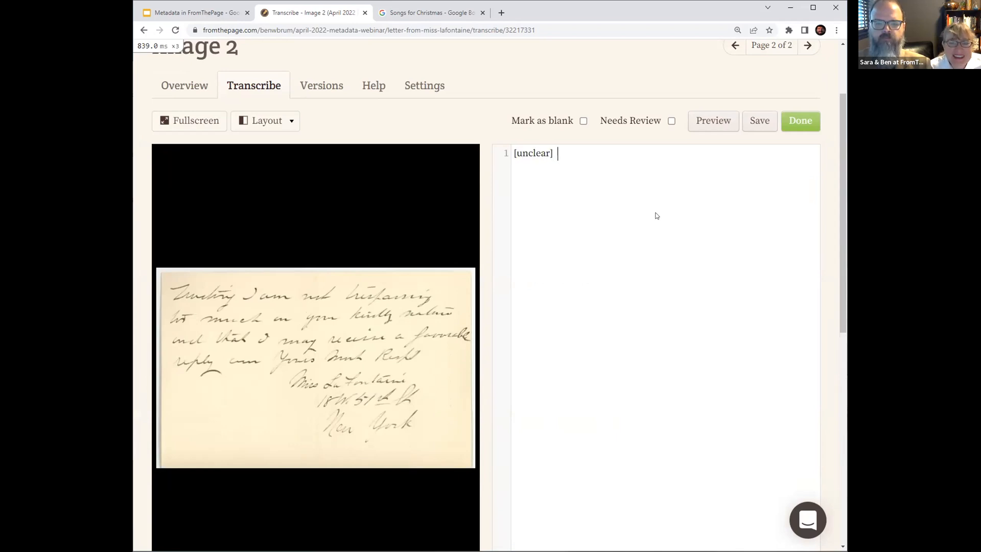
{"action": "type", "text": "I am not tres"}
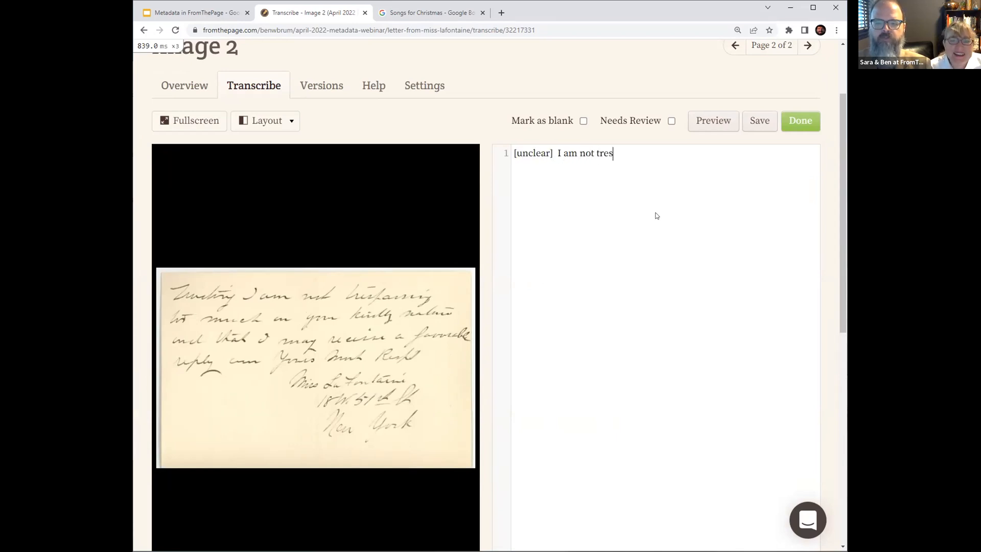
{"action": "type", "text": "spassing"}
{"action": "key", "text": "Return"}
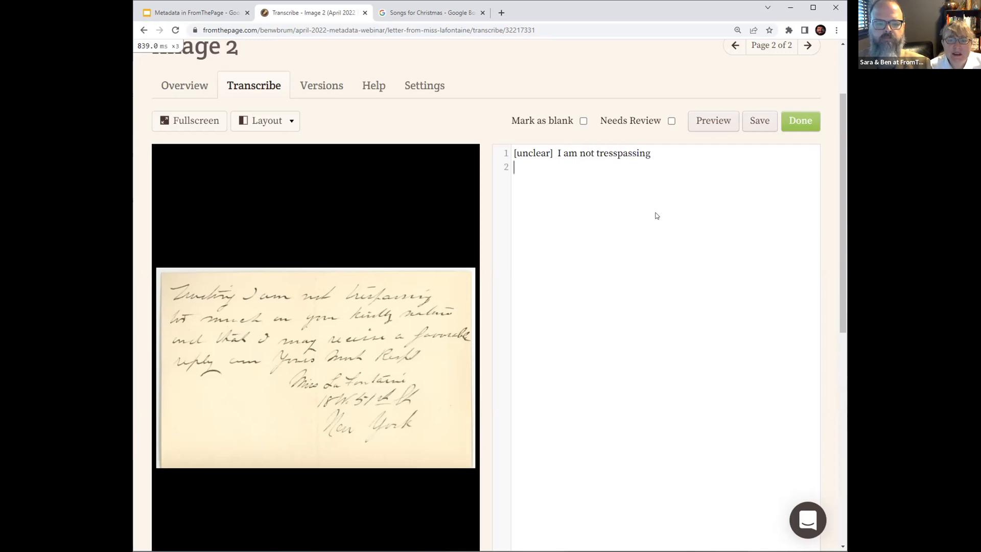
- Add the second line "so much on your kindly nature" to the page's transcription
{"action": "type", "text": "so much on"}
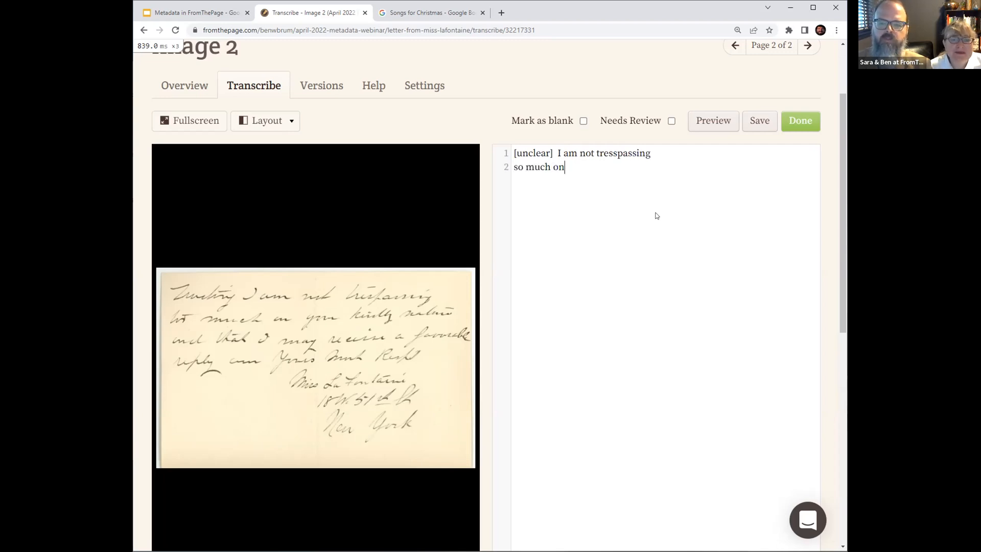
{"action": "type", "text": " your kindly"}
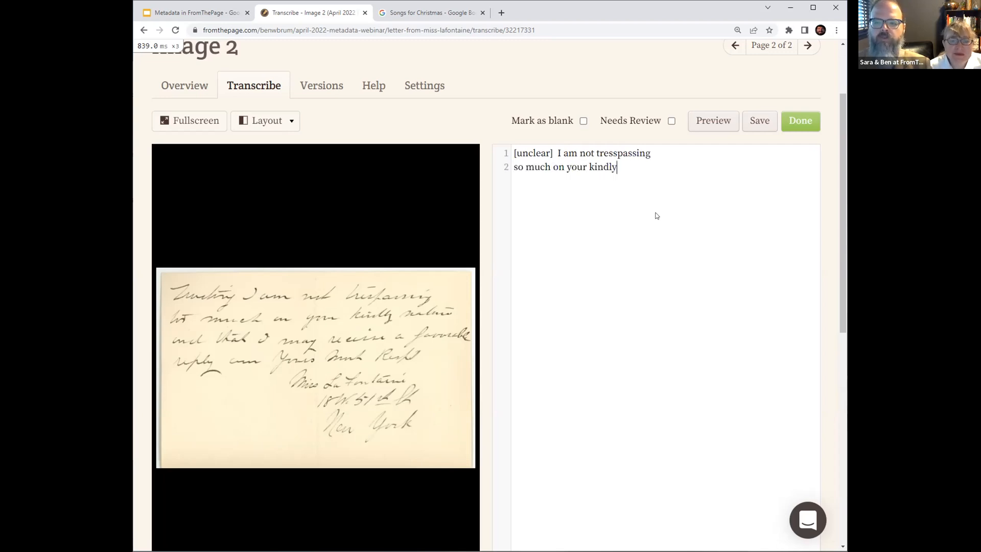
{"action": "type", "text": " ature"}
{"action": "key", "text": "BackSpace"}
{"action": "key", "text": "BackSpace"}
{"action": "key", "text": "BackSpace"}
{"action": "key", "text": "BackSpace"}
{"action": "key", "text": "BackSpace"}
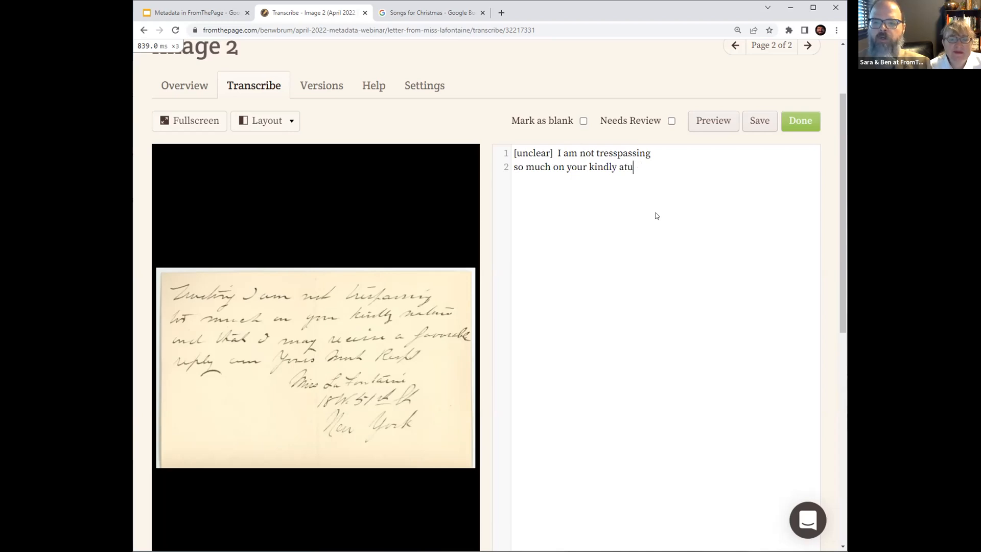
{"action": "type", "text": "nature"}
{"action": "key", "text": "Return"}
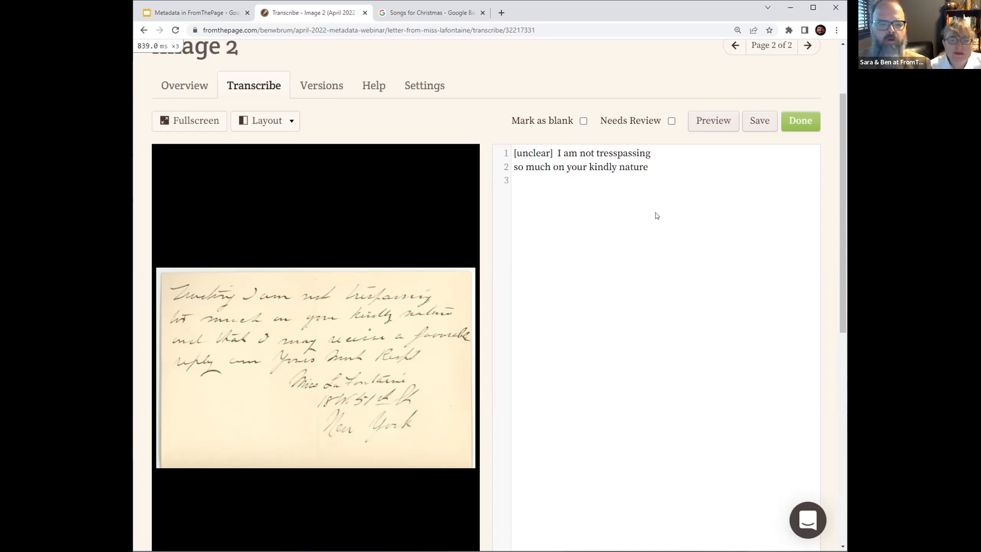
- Add the third line "and that I may receive a favorable" to the page's transcription
{"action": "type", "text": "and that I may "}
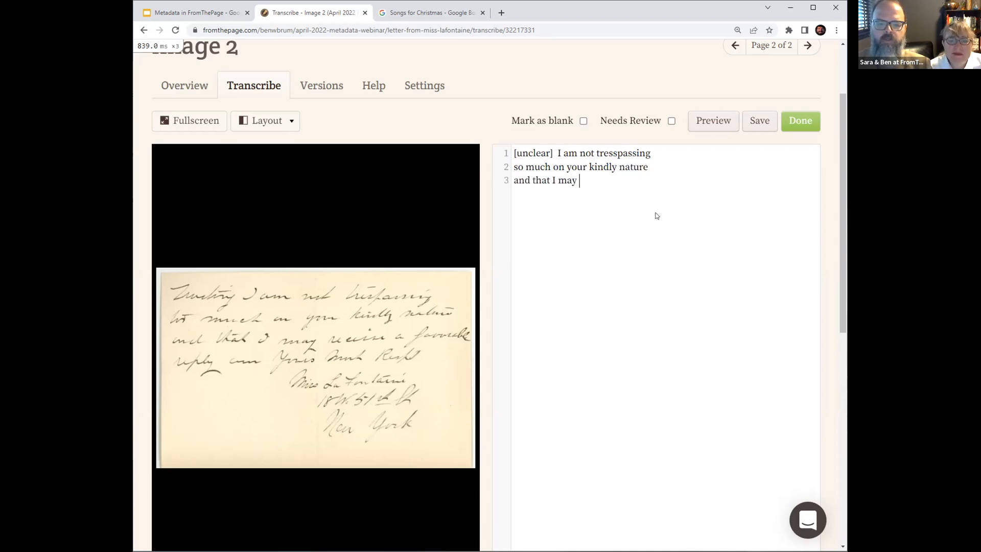
{"action": "type", "text": "receive"}
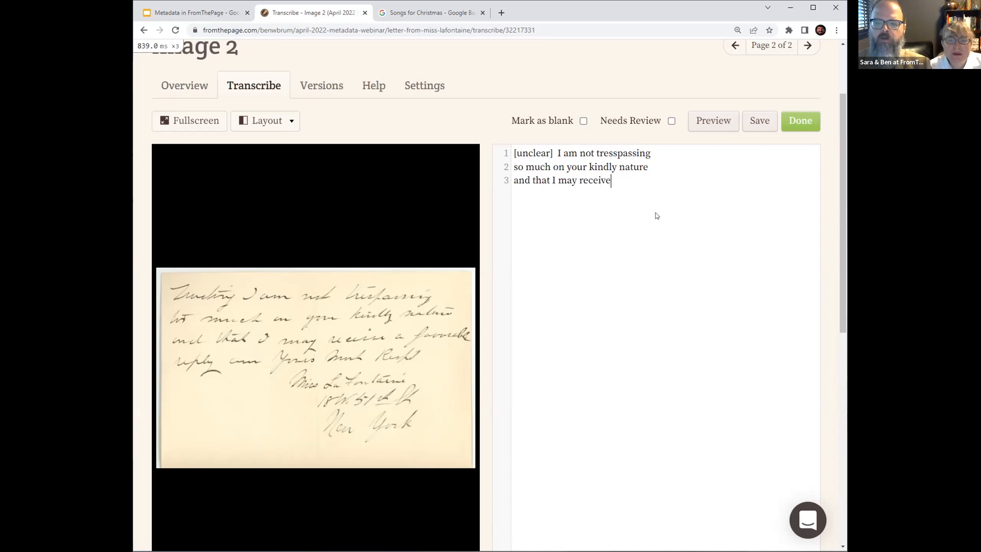
{"action": "type", "text": " a favora"}
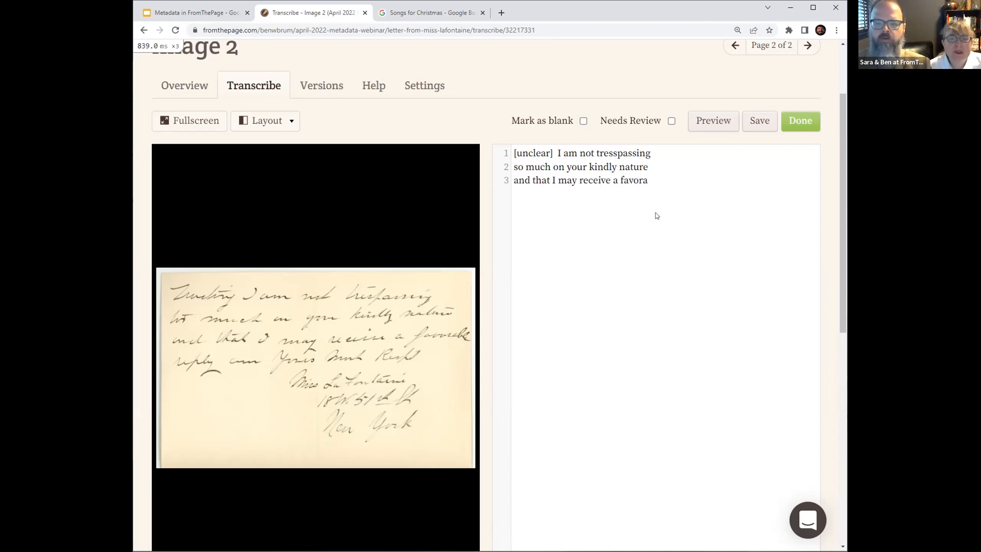
{"action": "type", "text": "ble"}
{"action": "key", "text": "BackSpace"}
{"action": "key", "text": "BackSpace"}
{"action": "key", "text": "BackSpace"}
{"action": "type", "text": "bl"}
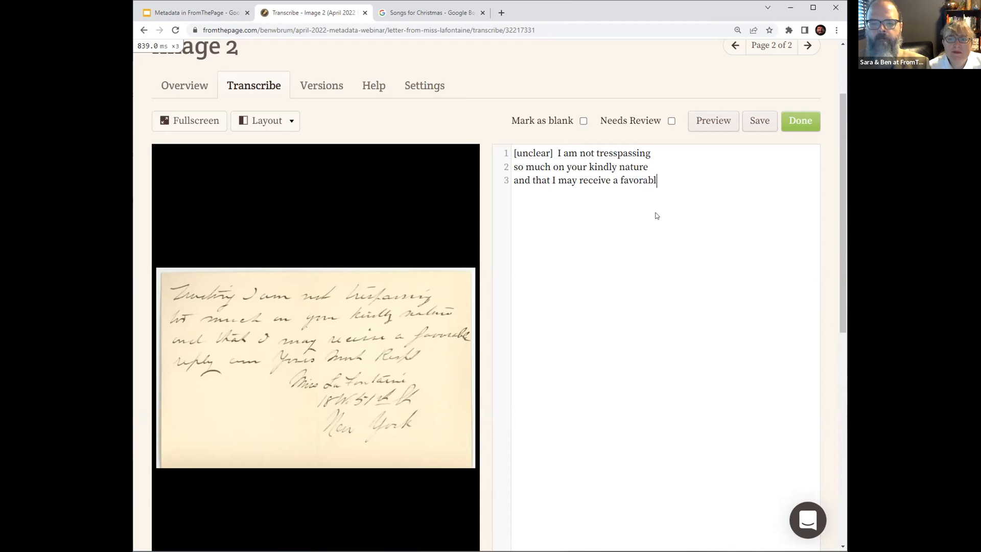
{"action": "type", "text": "e"}
{"action": "key", "text": "Return"}
- Transcribe the closing line as "reply. am Yours much Respt"
{"action": "type", "text": "reply"}
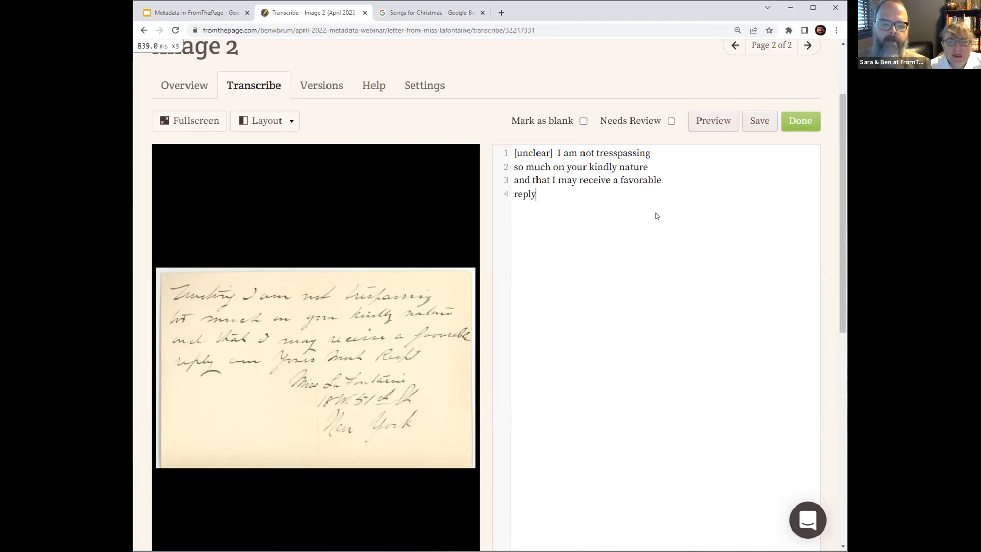
{"action": "type", "text": ".  am Yours "}
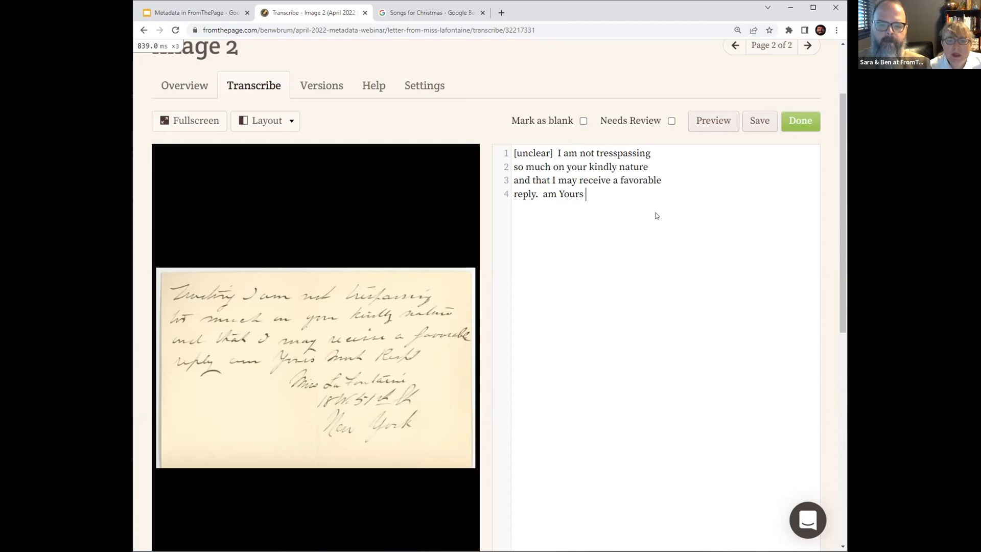
{"action": "type", "text": "much Respt"}
{"action": "key", "text": "Return"}
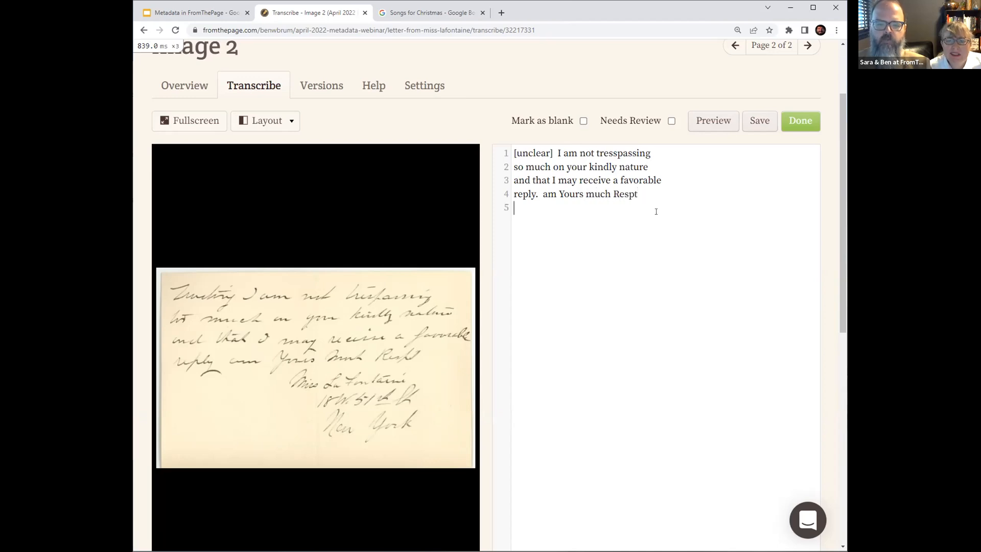
- After a blank line, transcribe the sender's signed name, street address and city on three separate lines
{"action": "type", "text": "Mis"}
{"action": "key", "text": "BackSpace"}
{"action": "key", "text": "BackSpace"}
{"action": "type", "text": "iss"}
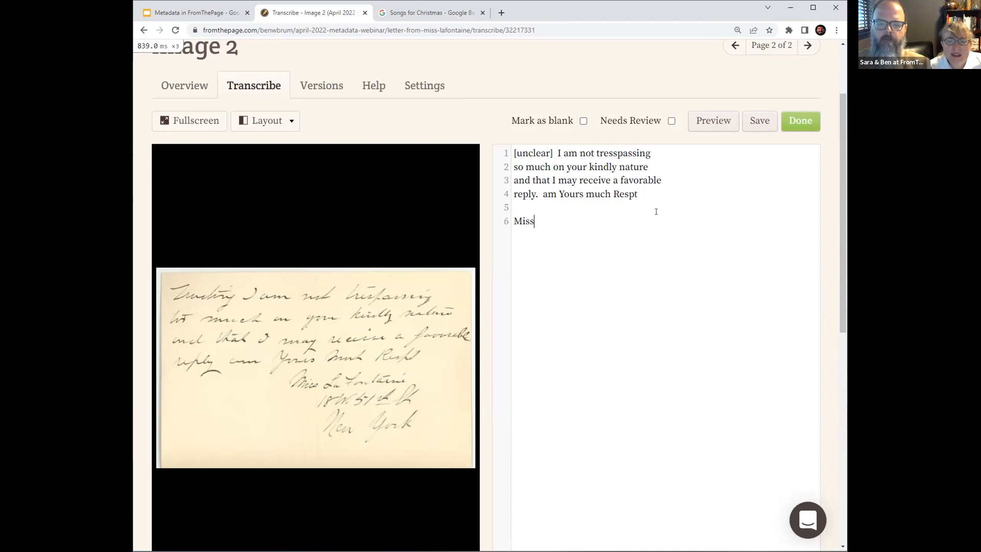
{"action": "type", "text": " La Fot"}
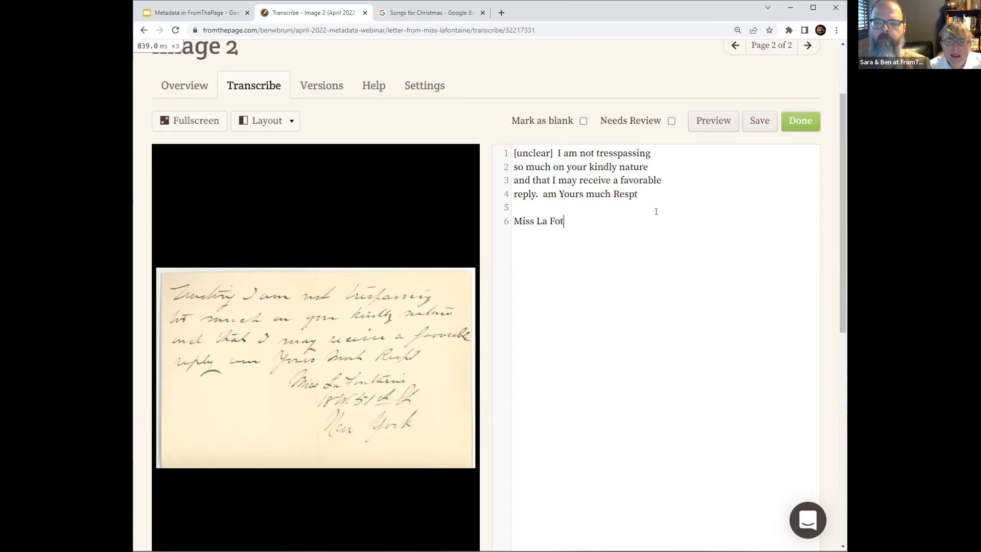
{"action": "type", "text": "aine 18 "}
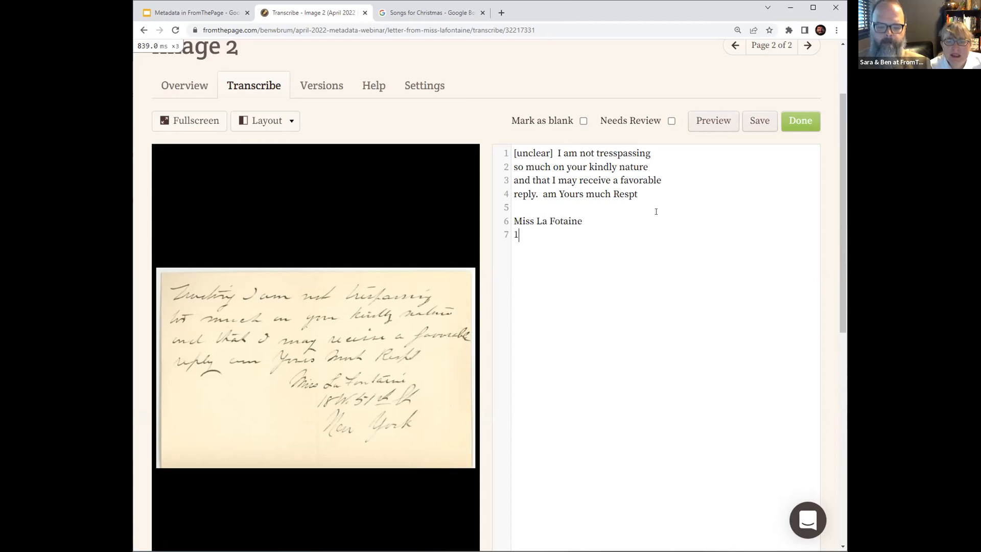
{"action": "type", "text": "W."}
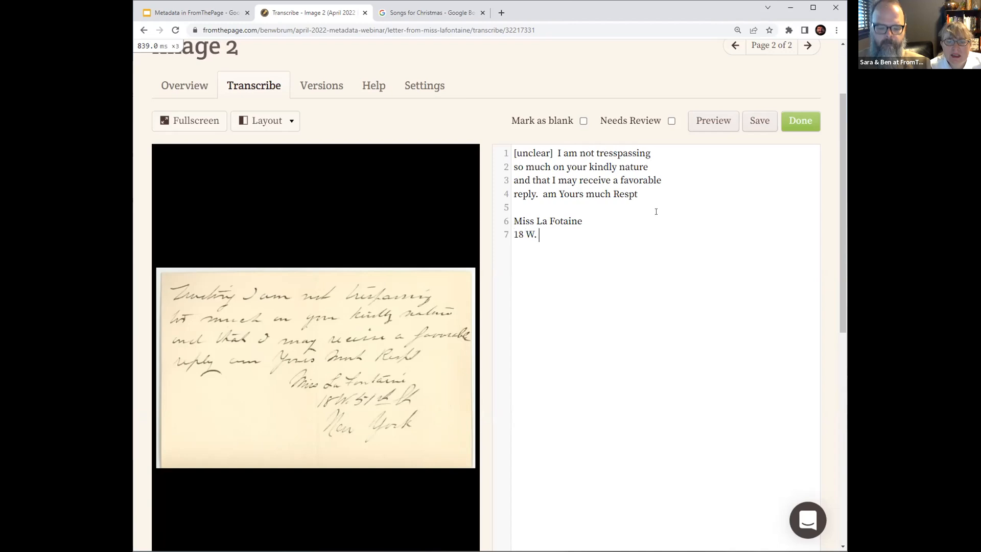
{"action": "type", "text": " 51st S"}
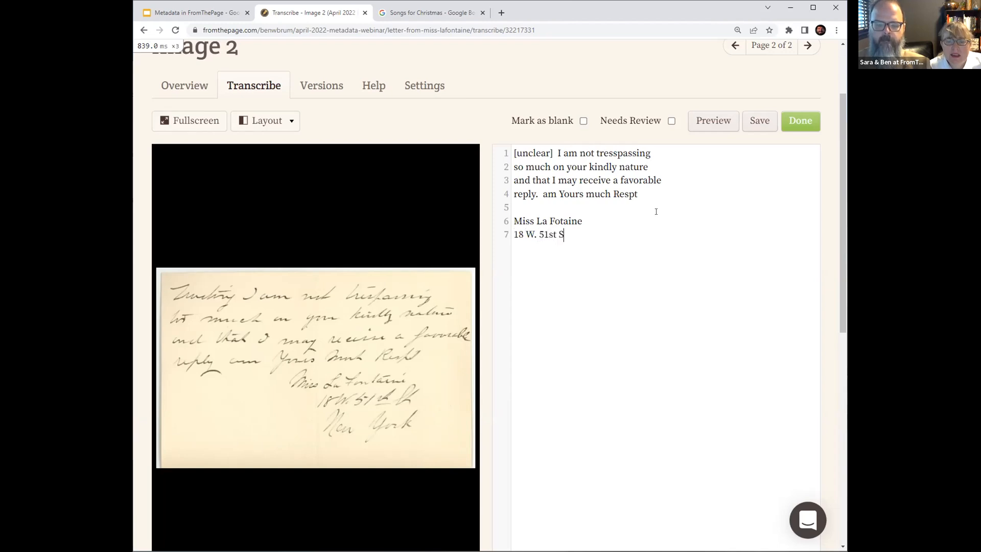
{"action": "type", "text": "t"}
{"action": "key", "text": "Return"}
{"action": "type", "text": "New York"}
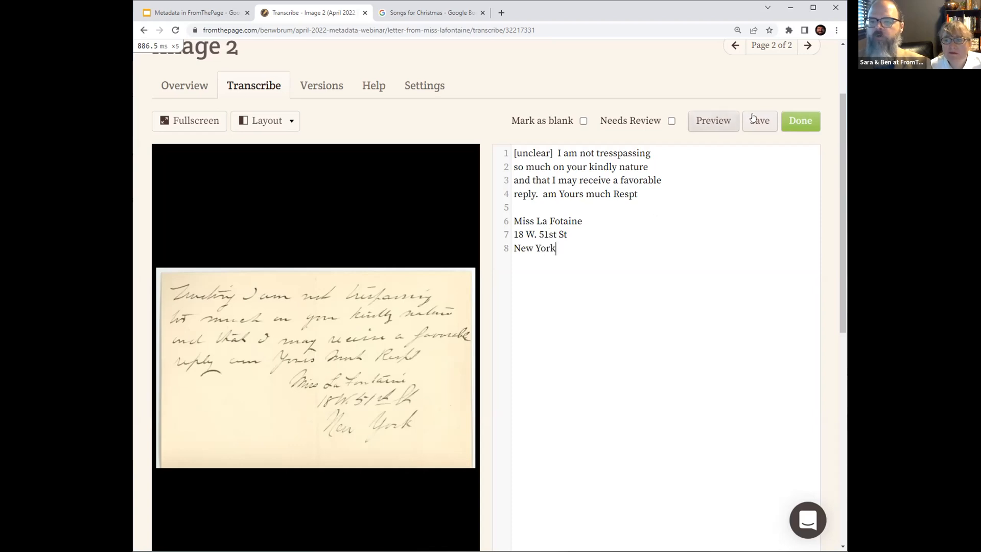
- Submit the finished transcription flagged as needing review and continue to the letter's metadata form
{"action": "left_click", "coordinate": [671, 121]}
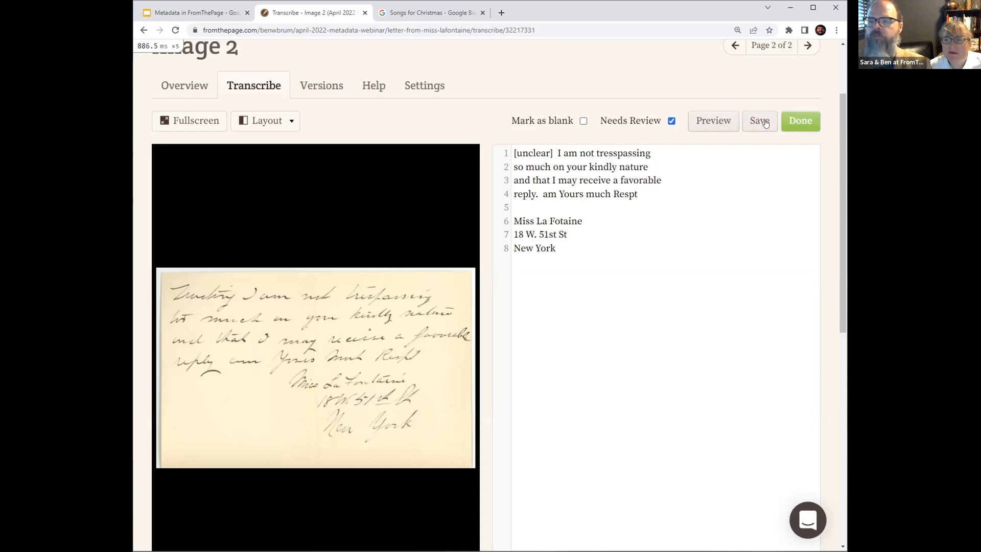
{"action": "left_click", "coordinate": [791, 121]}
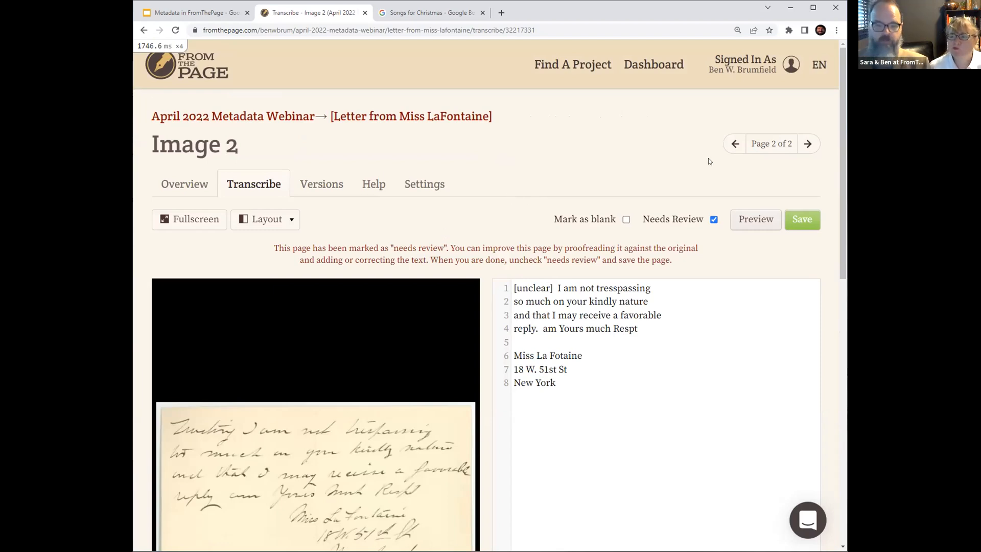
{"action": "left_click", "coordinate": [808, 144]}
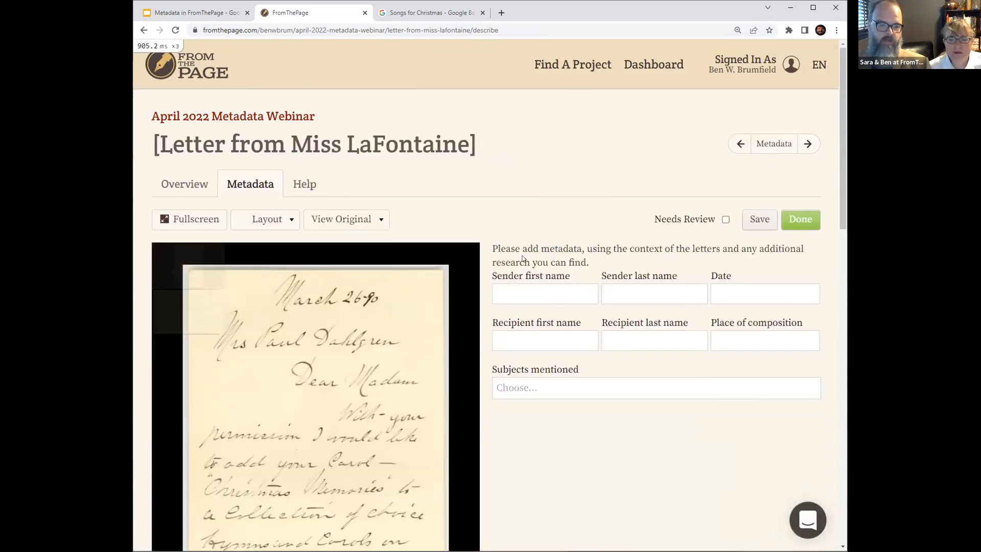
- Show the letter's signed second page beside the metadata form and fill in the sender's last name
{"action": "scroll", "coordinate": [522, 258], "scroll_direction": "down", "scroll_amount": 1}
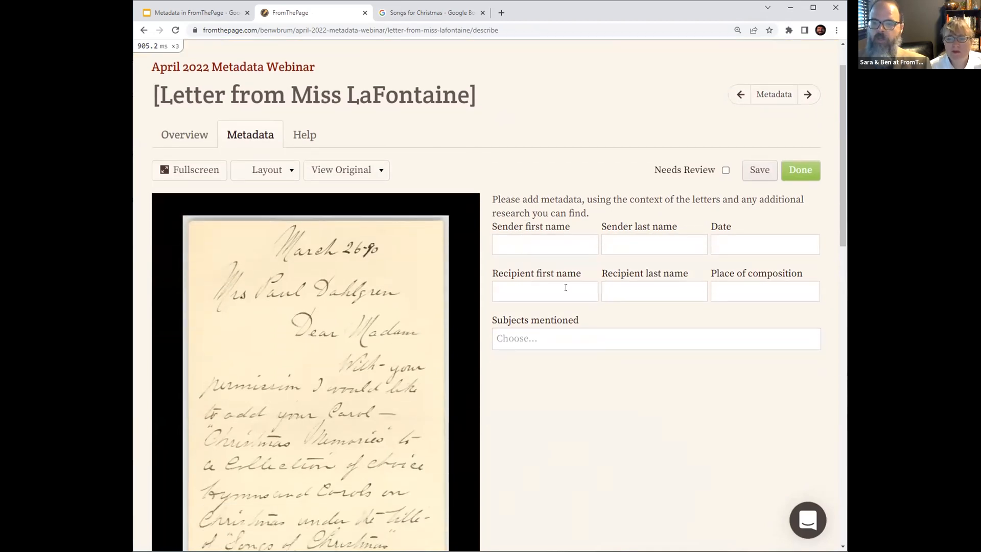
{"action": "left_click", "coordinate": [551, 240]}
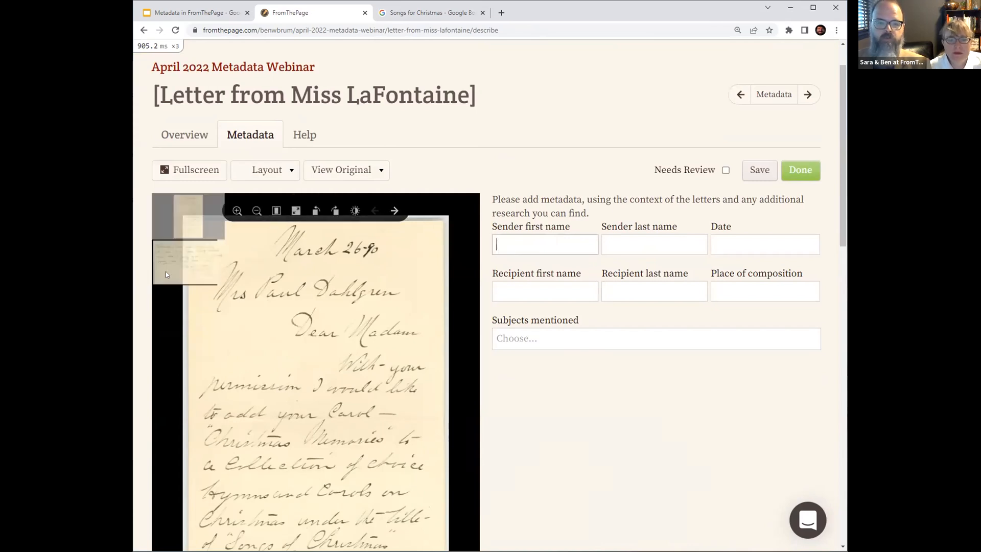
{"action": "left_click", "coordinate": [165, 271]}
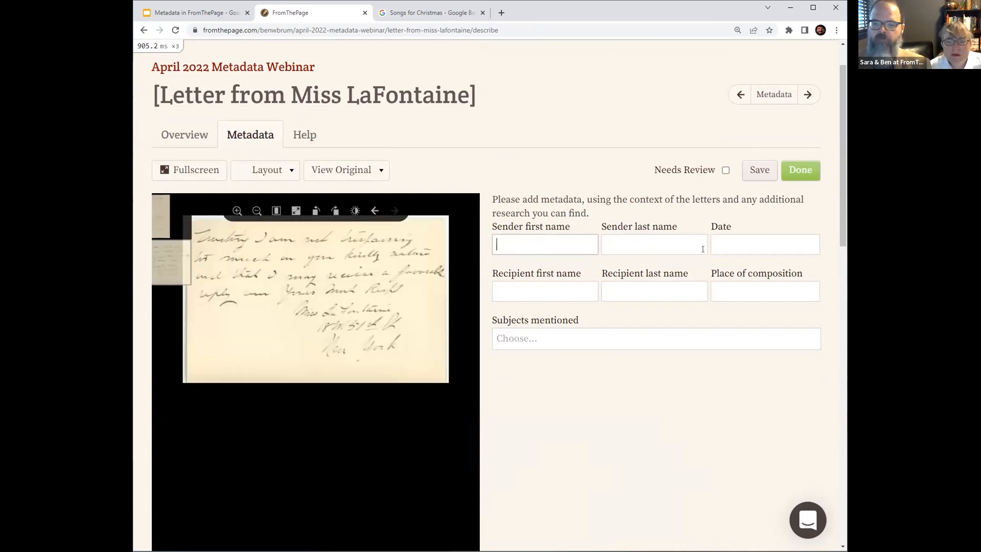
{"action": "left_click", "coordinate": [667, 247]}
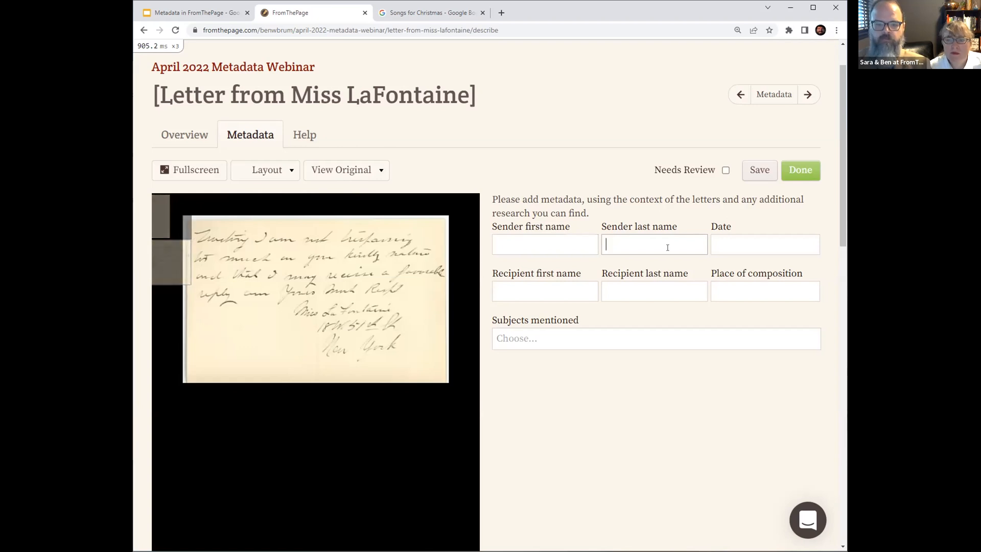
{"action": "type", "text": "La Fontain"}
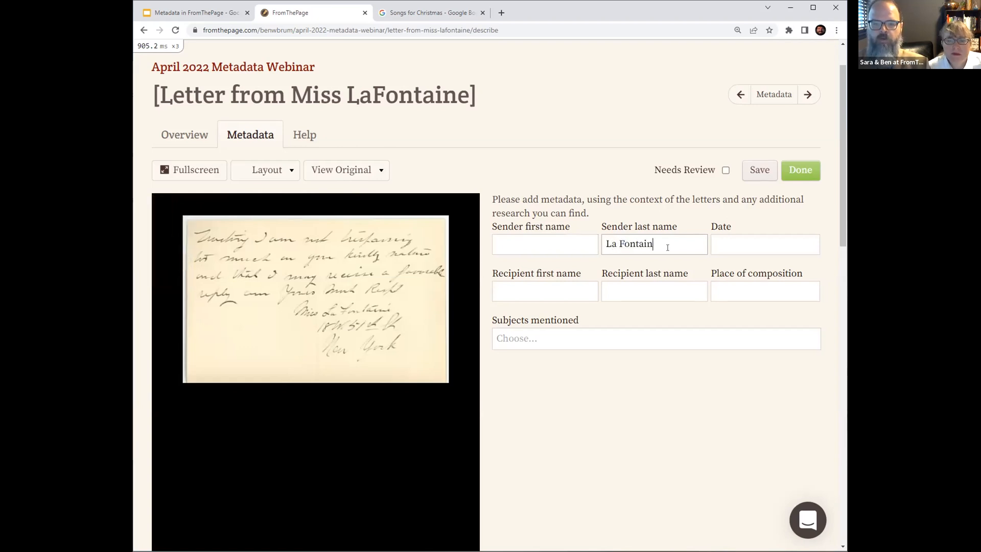
{"action": "type", "text": "e"}
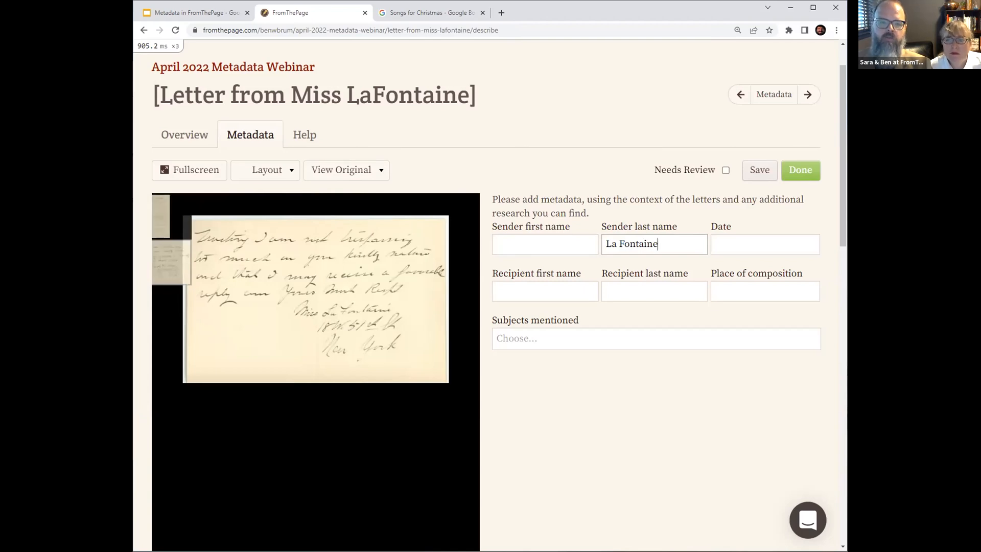
- Leave the date empty and fill in the recipient's first name with the title Mrs, as addressed on the letter's first page
{"action": "left_click", "coordinate": [754, 241]}
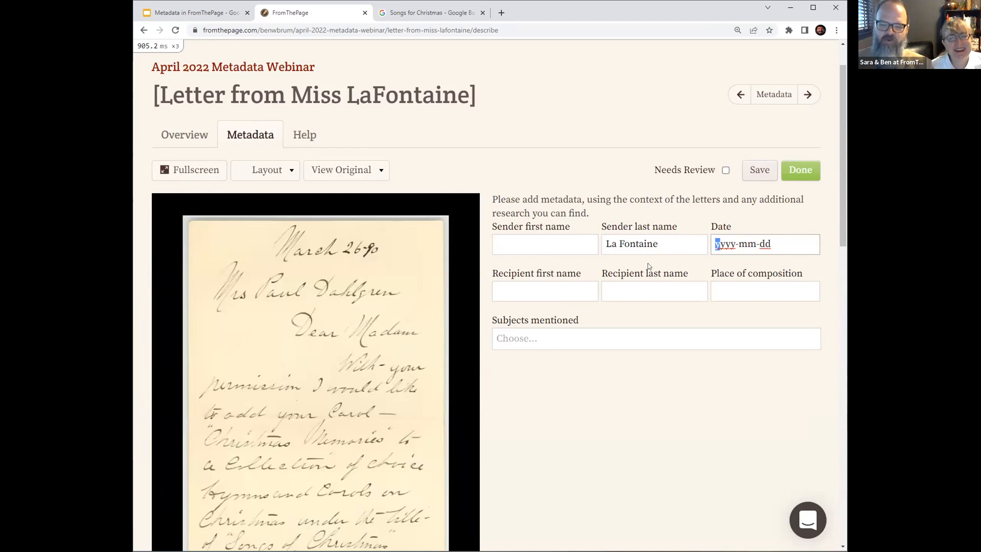
{"action": "left_click", "coordinate": [531, 282]}
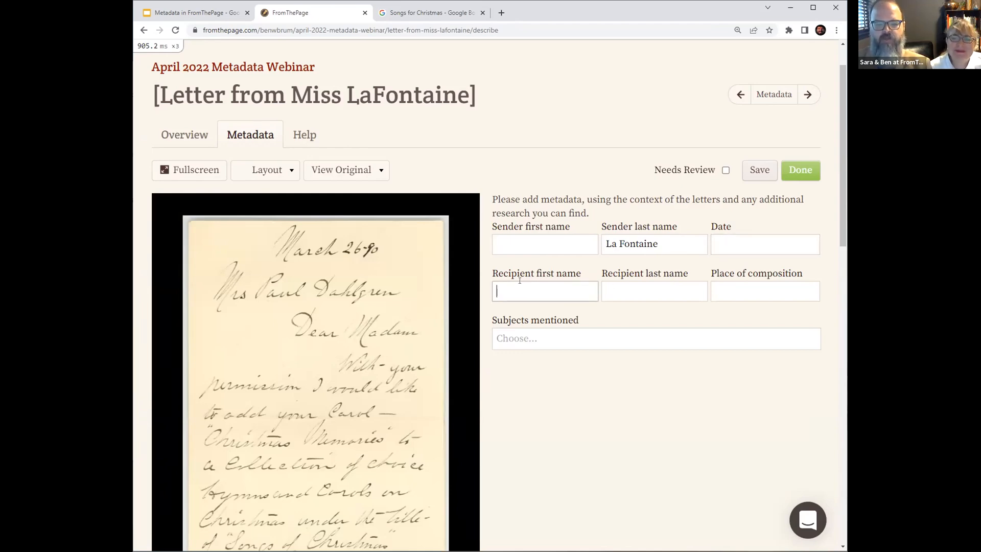
{"action": "type", "text": "Mrs Paul"}
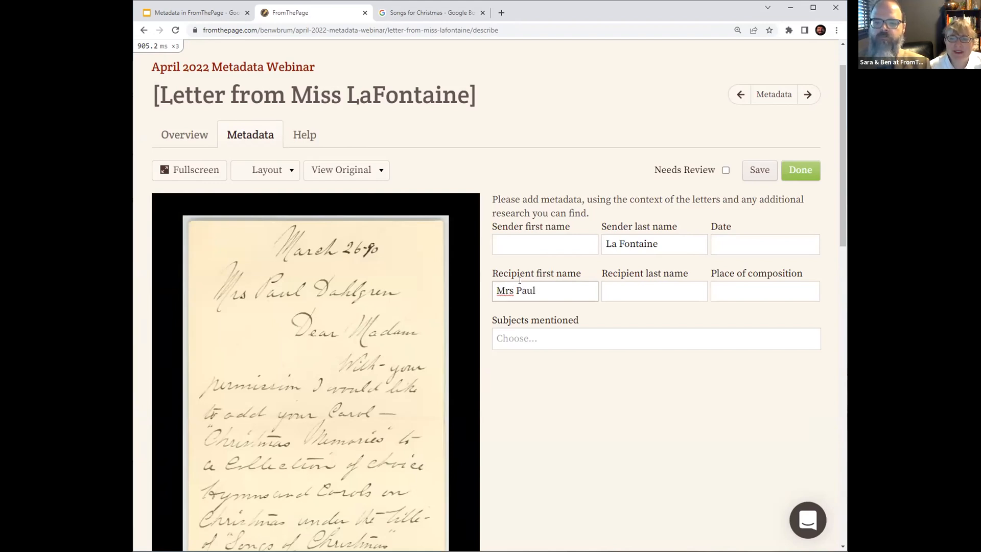
- Fill in the recipient's last name as addressed on the letter and set the place of composition to New York
{"action": "key", "text": "Tab"}
{"action": "type", "text": "Dahlgren"}
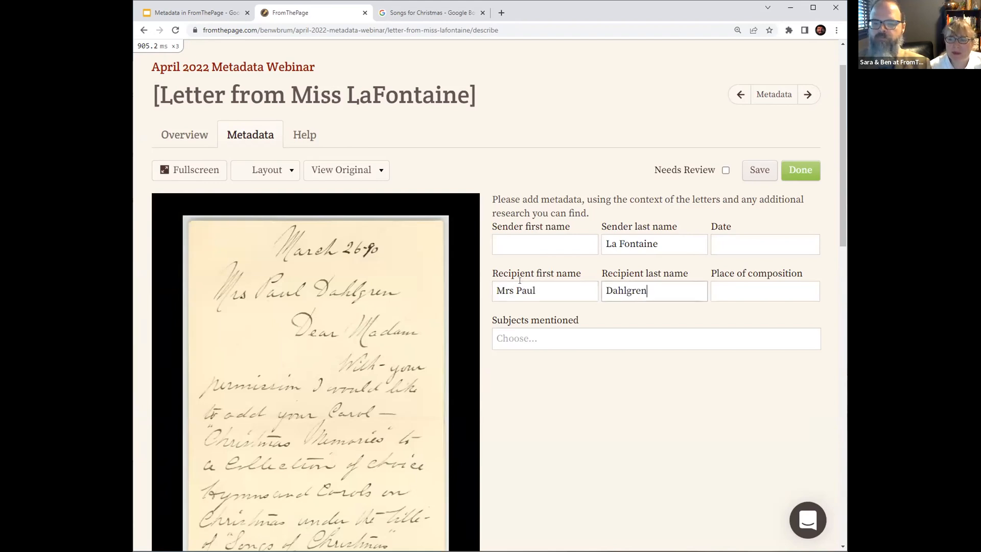
{"action": "key", "text": "Tab"}
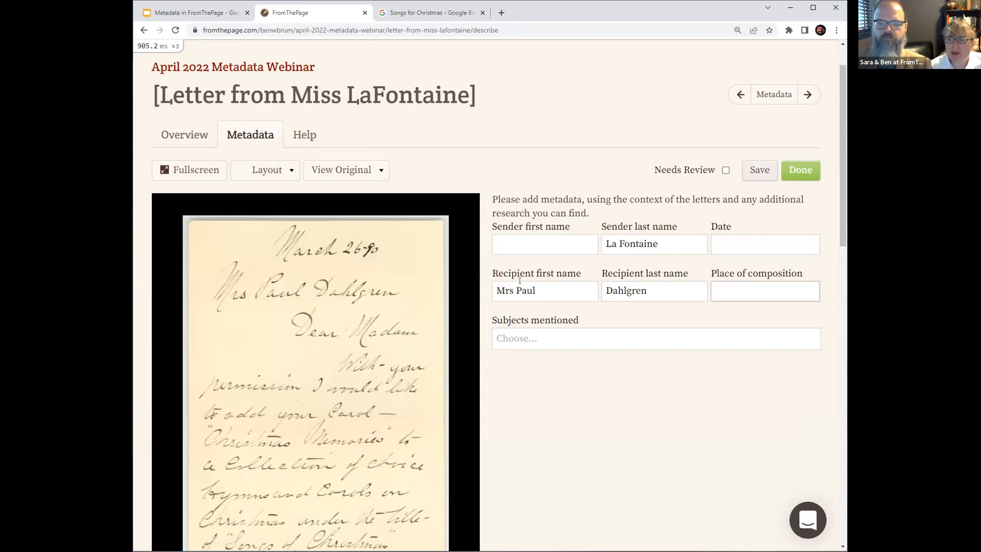
{"action": "type", "text": "New York"}
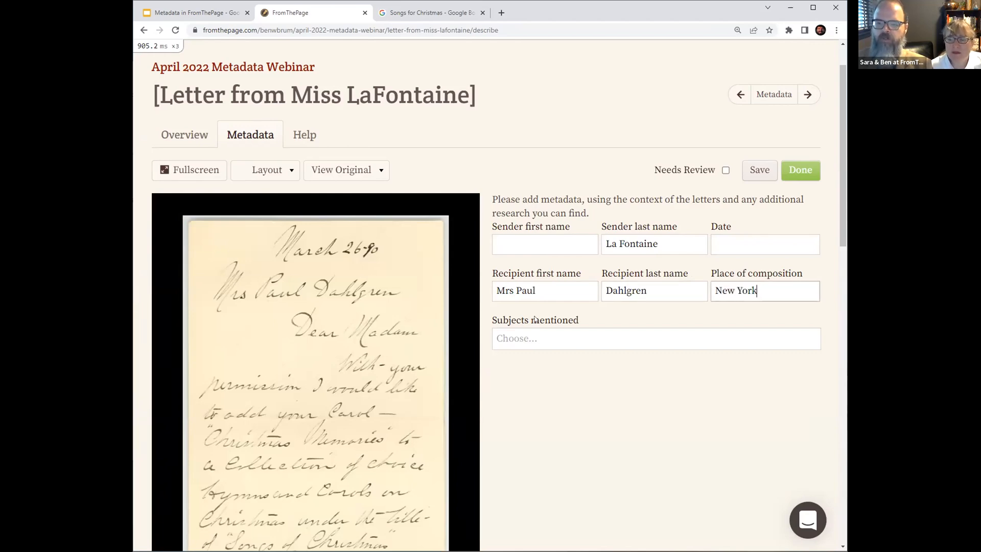
- Choose Music as the subject mentioned and save the letter's metadata
{"action": "left_click", "coordinate": [535, 339]}
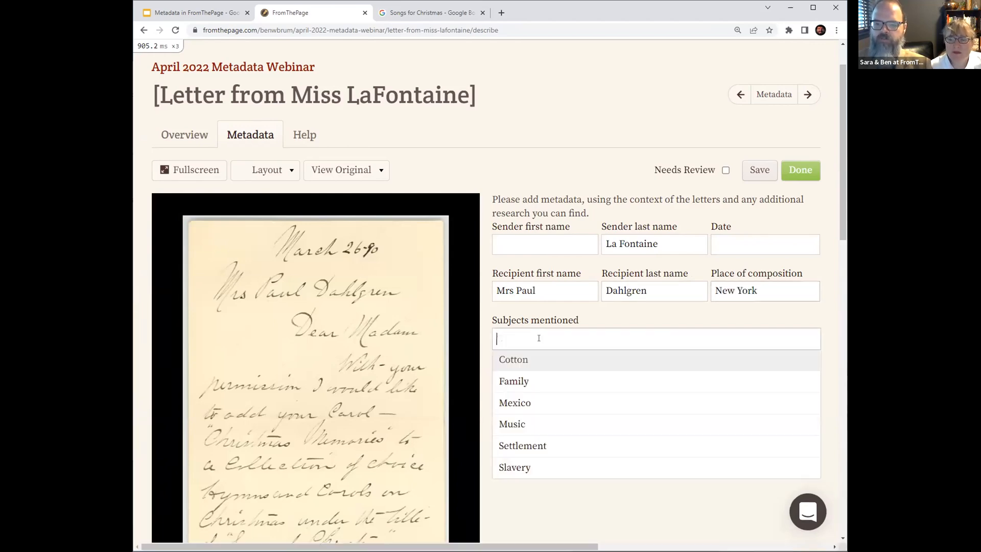
{"action": "left_click", "coordinate": [527, 422]}
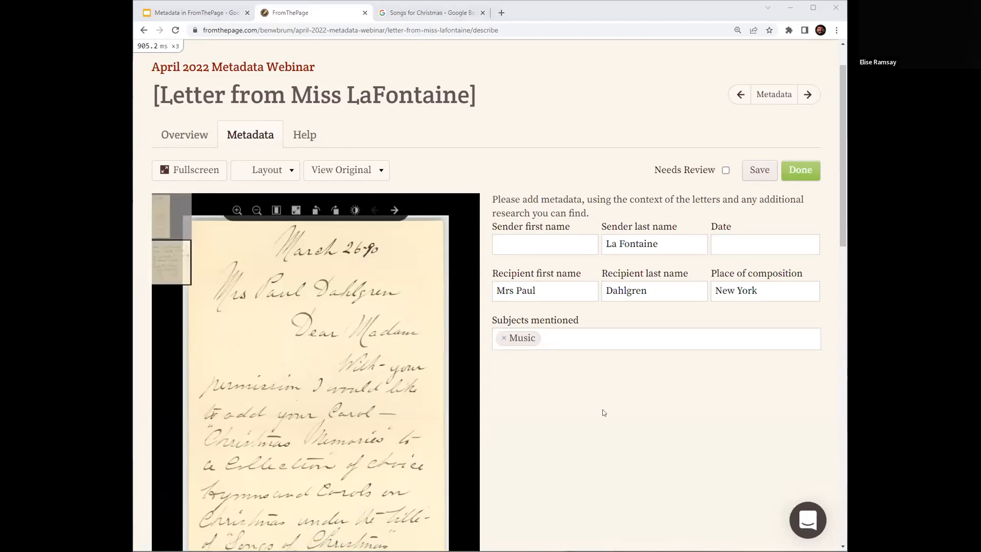
{"action": "left_click", "coordinate": [759, 171]}
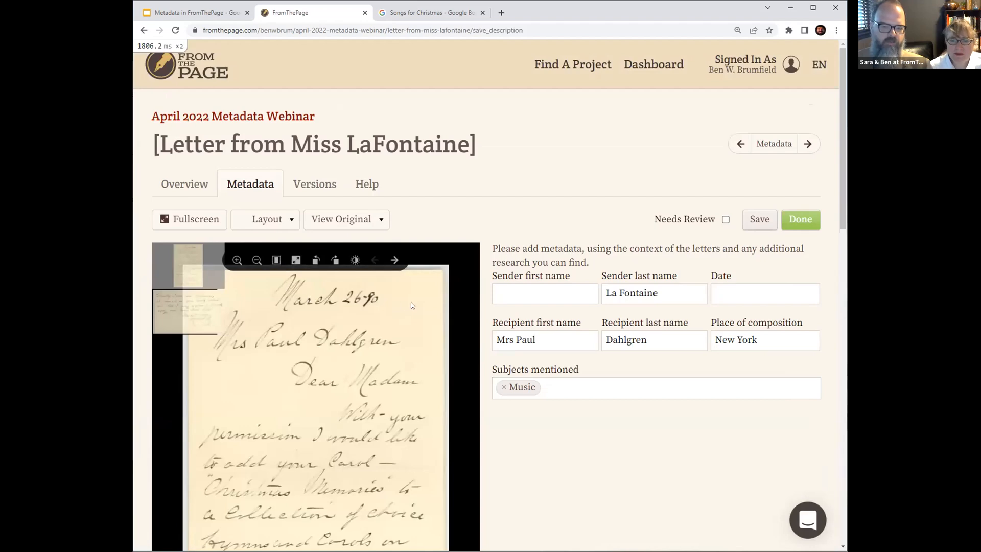
{"action": "scroll", "coordinate": [514, 203], "scroll_direction": "down", "scroll_amount": 3}
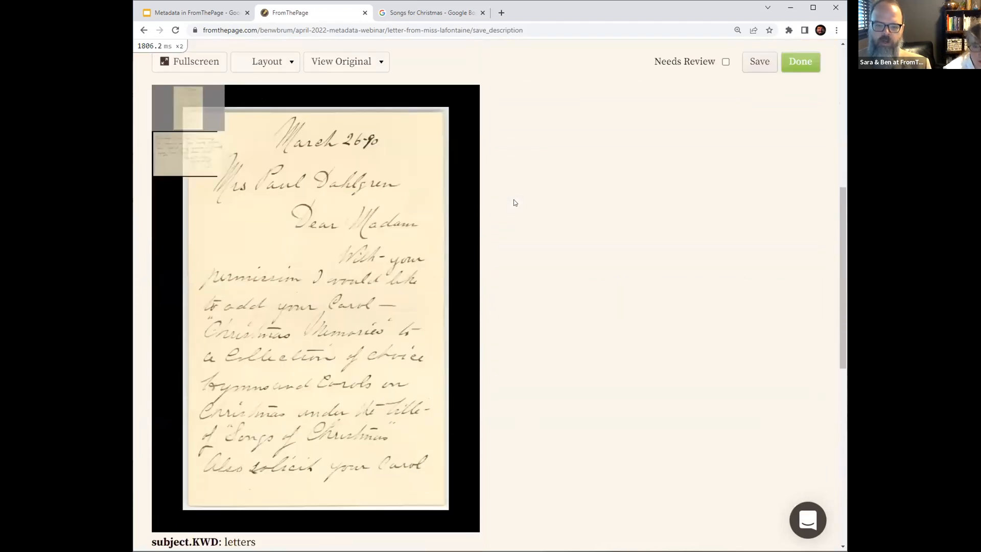
{"action": "scroll", "coordinate": [562, 305], "scroll_direction": "up", "scroll_amount": 1}
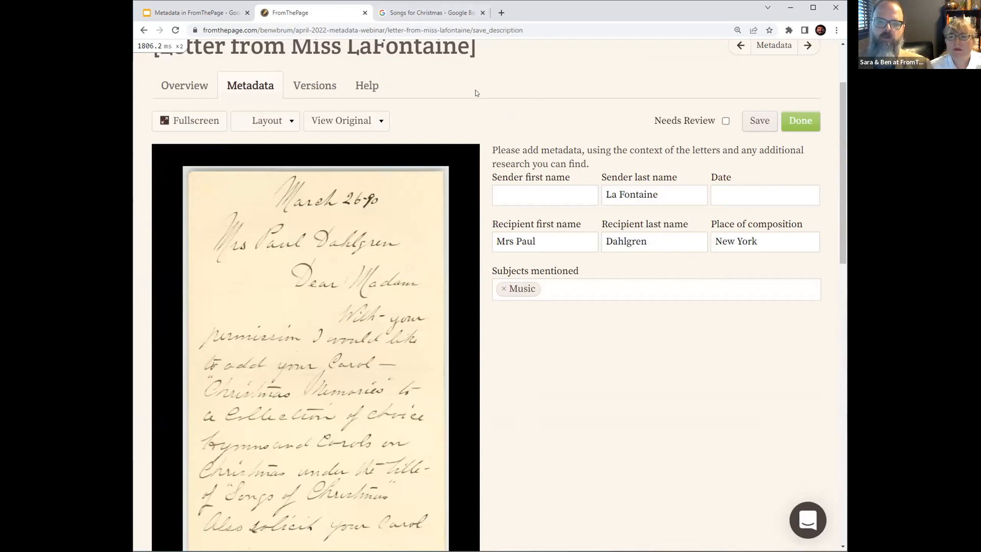
- Switch to the Songs for Christmas book in Google Books and examine its contents, dedication and title page for the editor's full name and publication year
{"action": "left_click", "coordinate": [424, 13]}
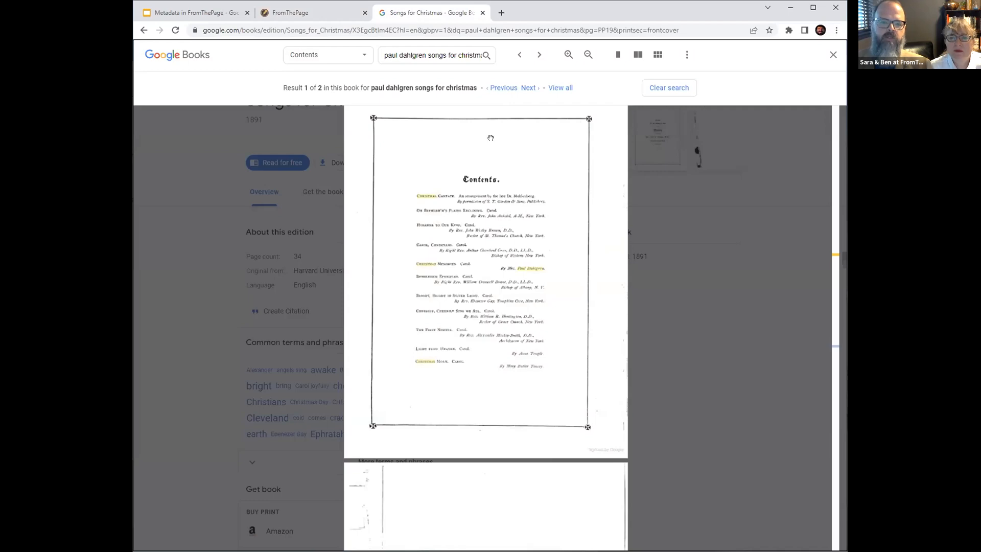
{"action": "scroll", "coordinate": [449, 301], "scroll_direction": "up", "scroll_amount": 1}
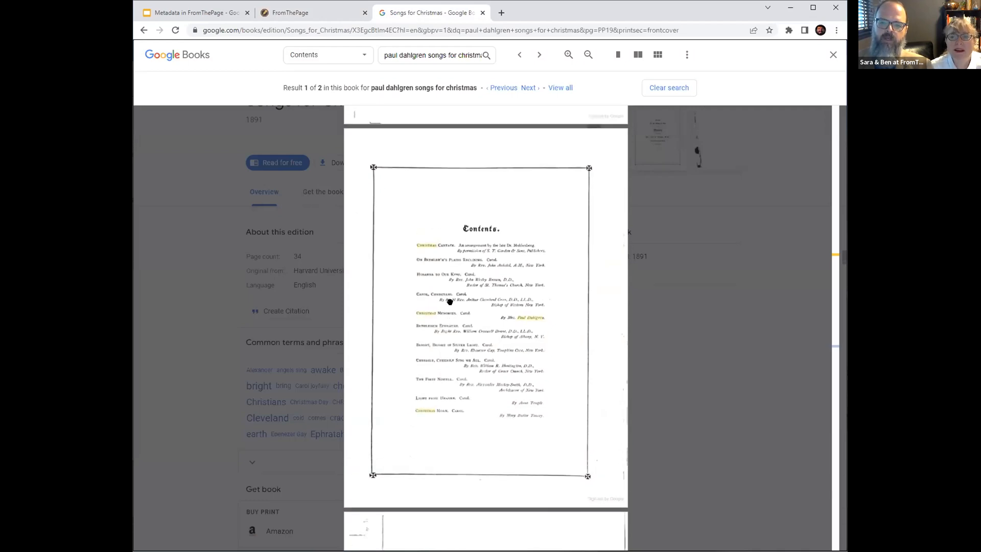
{"action": "scroll", "coordinate": [450, 301], "scroll_direction": "up", "scroll_amount": 15}
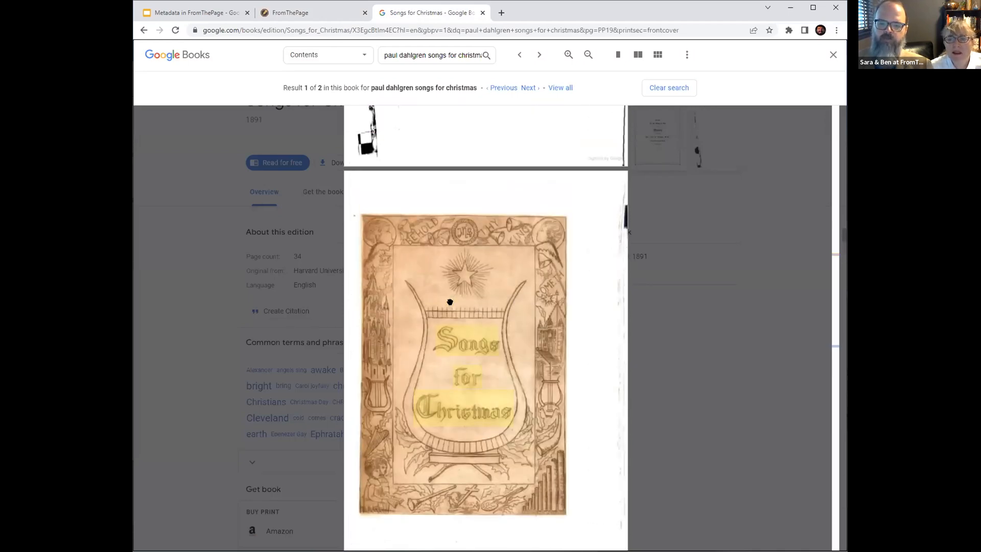
{"action": "scroll", "coordinate": [450, 301], "scroll_direction": "up", "scroll_amount": 11}
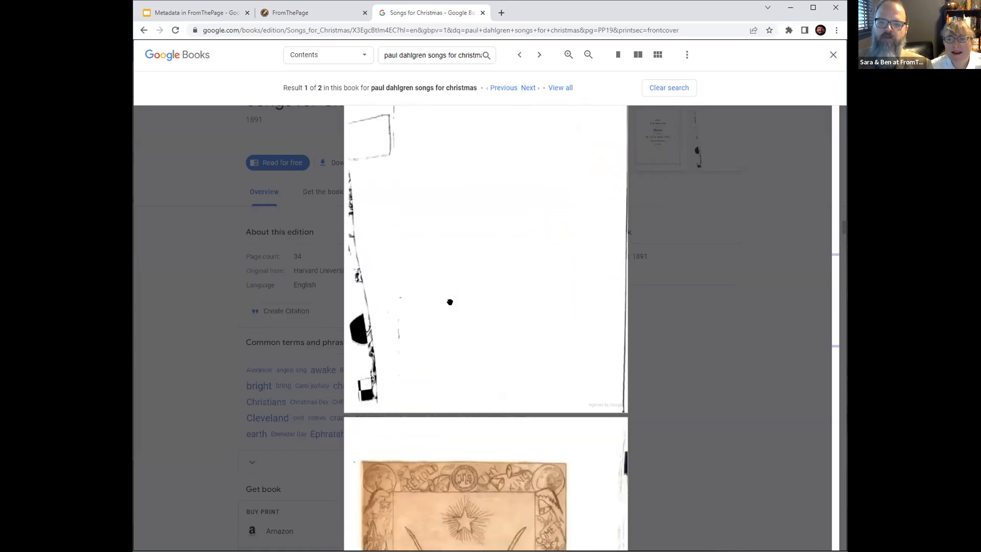
{"action": "scroll", "coordinate": [449, 302], "scroll_direction": "up", "scroll_amount": 15}
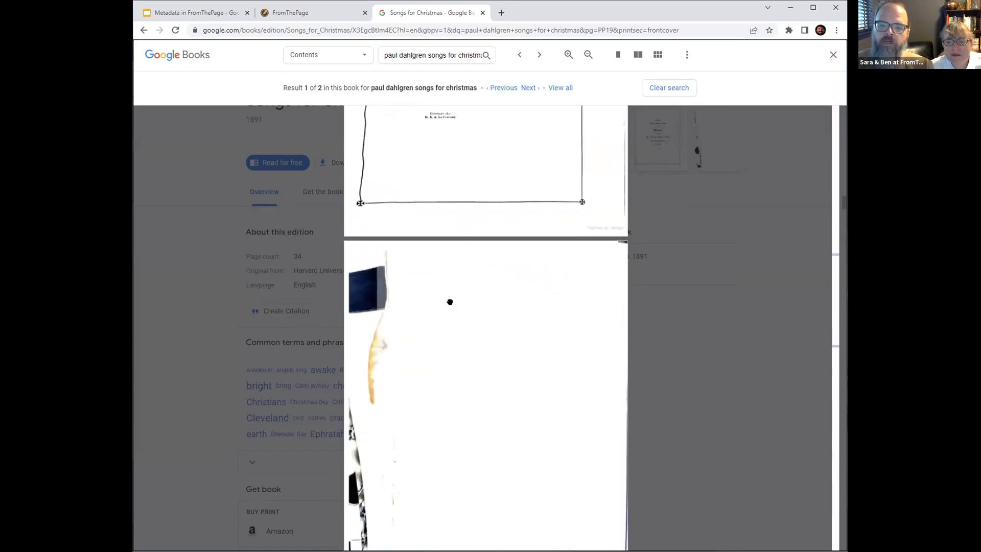
{"action": "scroll", "coordinate": [450, 301], "scroll_direction": "up", "scroll_amount": 15}
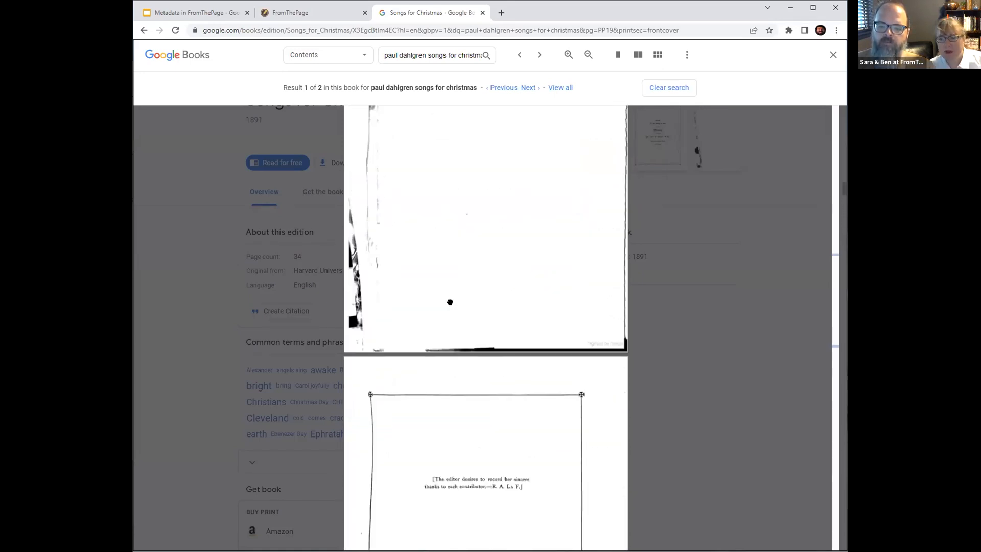
{"action": "scroll", "coordinate": [450, 301], "scroll_direction": "down", "scroll_amount": 10}
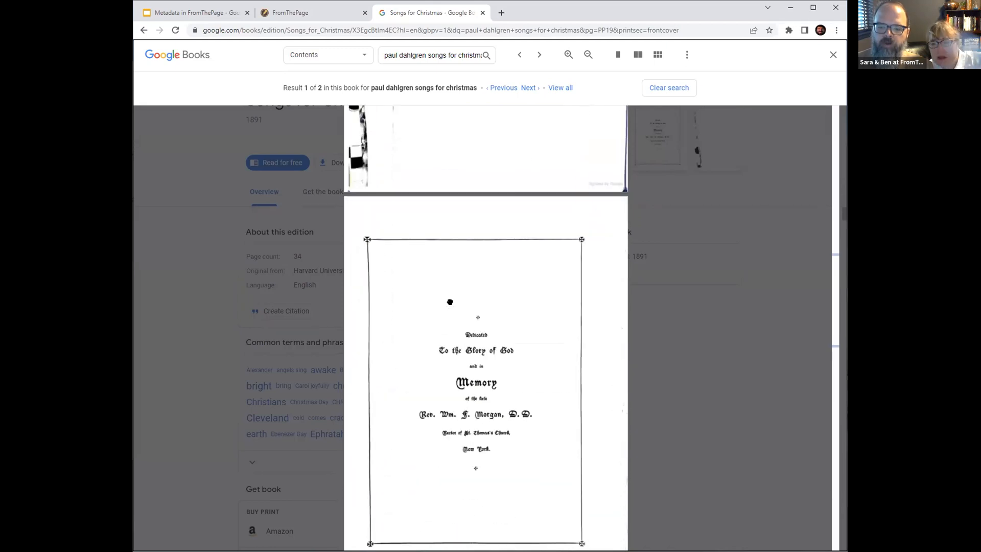
{"action": "scroll", "coordinate": [450, 302], "scroll_direction": "down", "scroll_amount": 2}
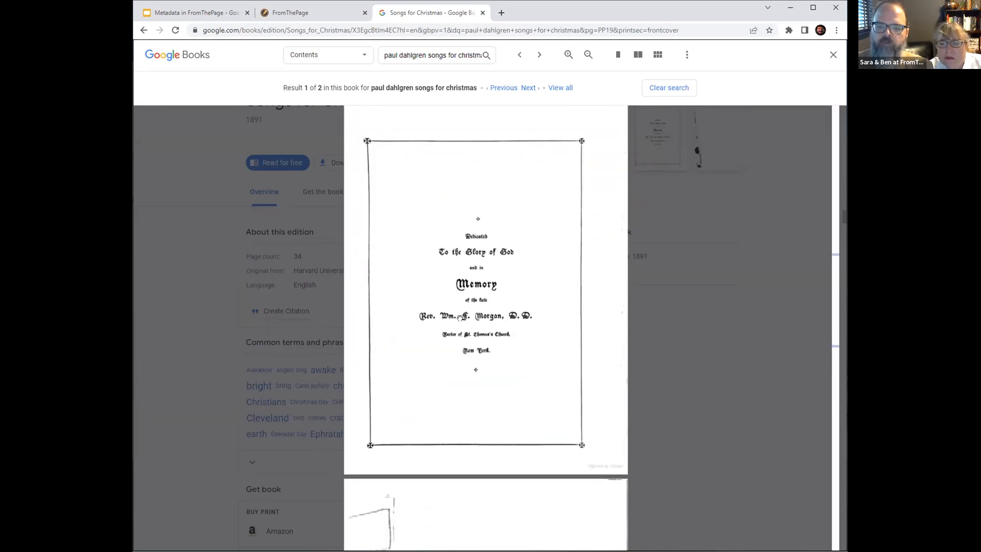
{"action": "scroll", "coordinate": [486, 315], "scroll_direction": "down", "scroll_amount": 20}
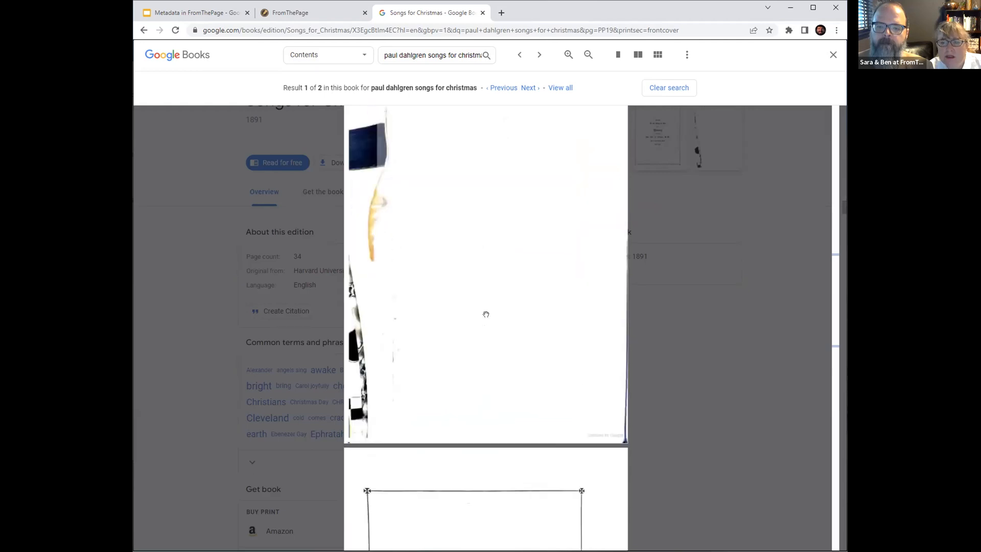
{"action": "scroll", "coordinate": [486, 314], "scroll_direction": "up", "scroll_amount": 10}
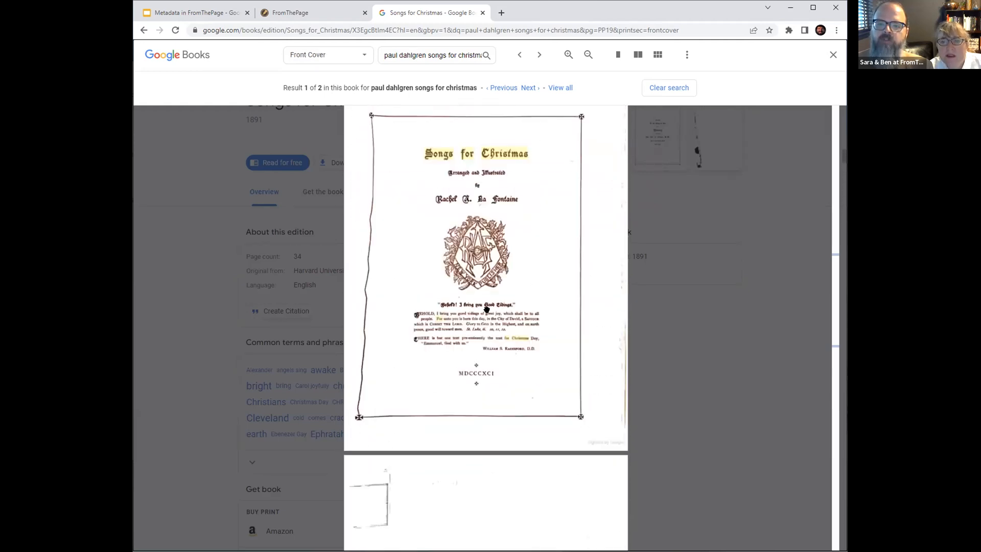
{"action": "scroll", "coordinate": [478, 298], "scroll_direction": "up", "scroll_amount": 3}
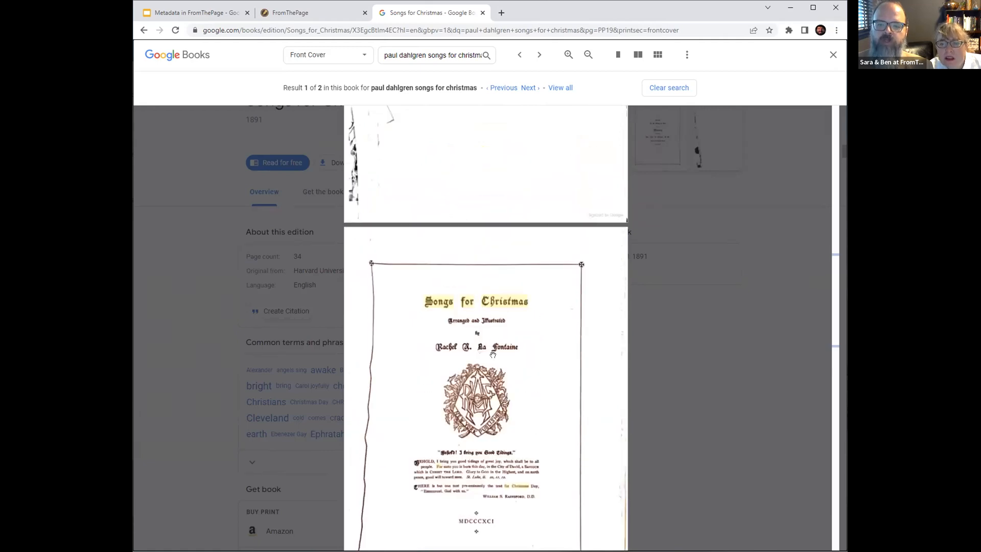
{"action": "scroll", "coordinate": [493, 353], "scroll_direction": "down", "scroll_amount": 2}
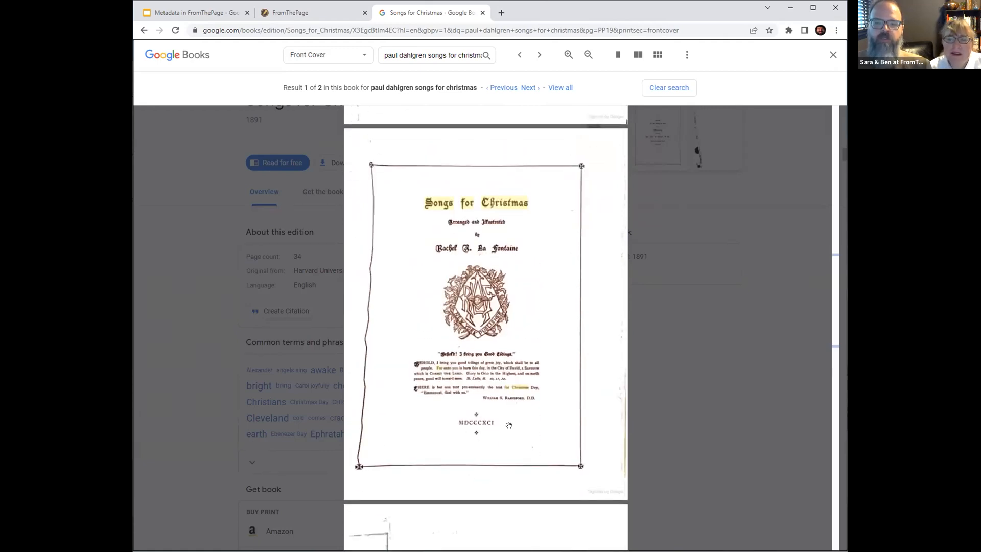
- Back in the letter's metadata form on FromThePage, fill in the sender's first name from the book, set the date to 1890-03-26 and save
{"action": "left_click", "coordinate": [308, 16]}
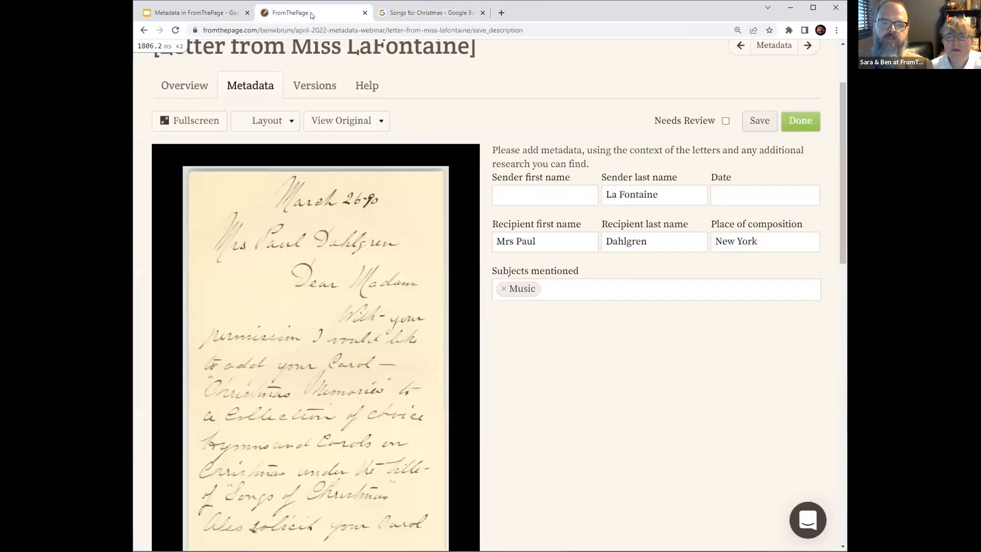
{"action": "left_click", "coordinate": [525, 193]}
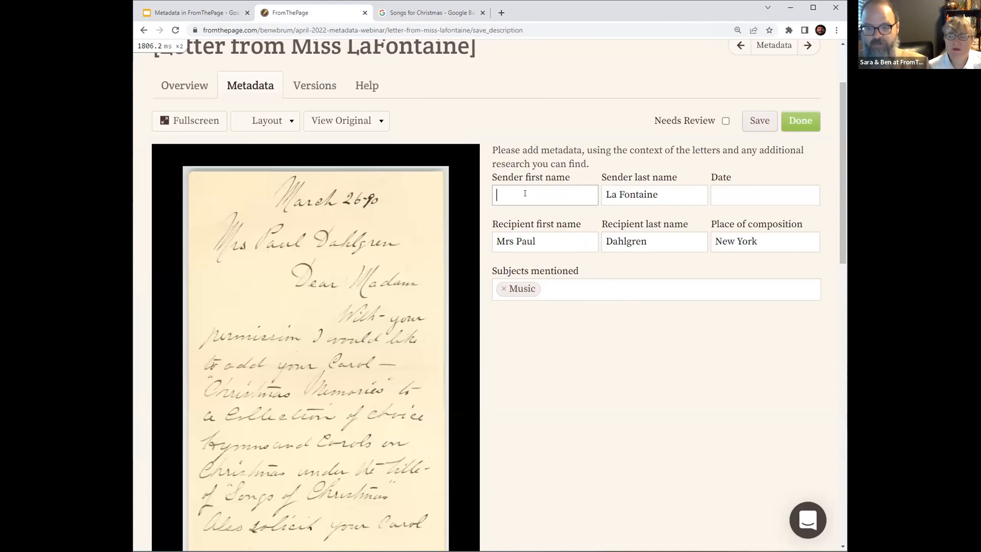
{"action": "type", "text": "Rachel"}
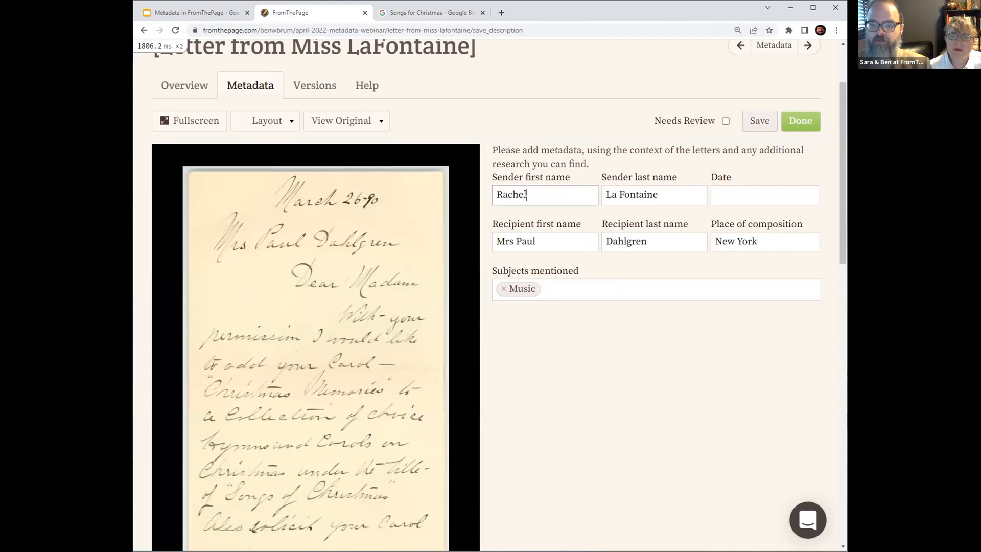
{"action": "key", "text": "Tab"}
{"action": "key", "text": "Tab"}
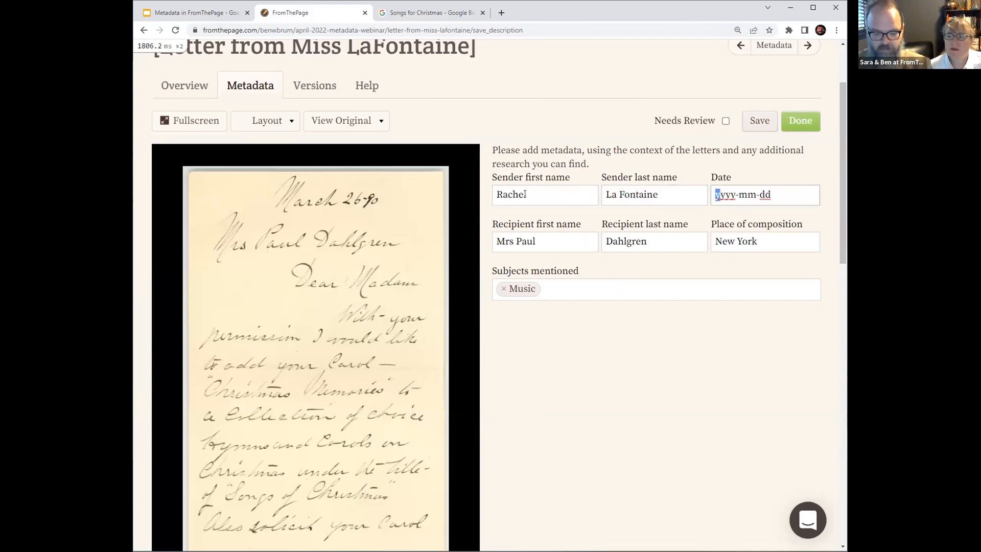
{"action": "type", "text": "1890-"}
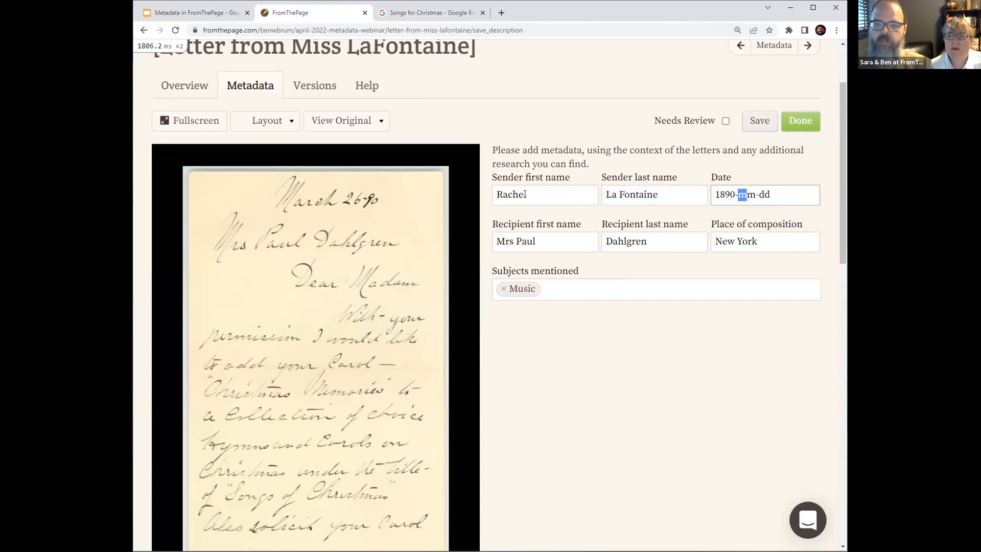
{"action": "type", "text": "03-"}
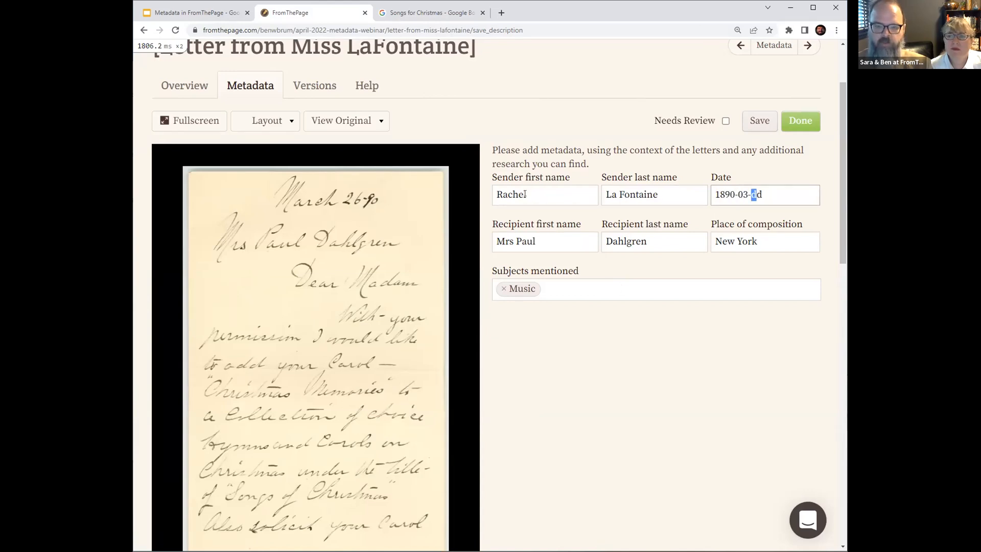
{"action": "type", "text": "26"}
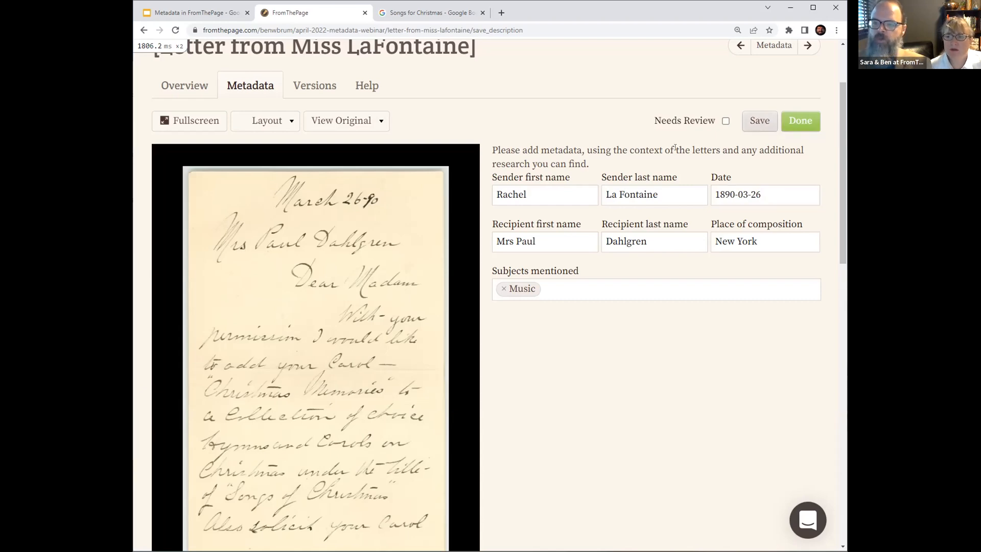
- Write in the letter's new note "The book she is soliciting the carol for was published in 1891 and is available at"
{"action": "scroll", "coordinate": [659, 220], "scroll_direction": "down", "scroll_amount": 3}
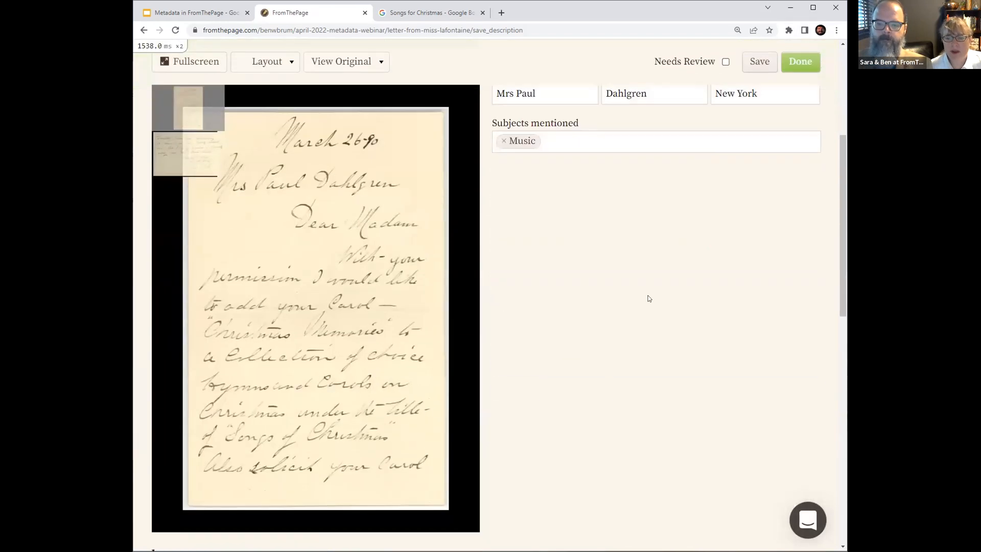
{"action": "scroll", "coordinate": [610, 467], "scroll_direction": "down", "scroll_amount": 5}
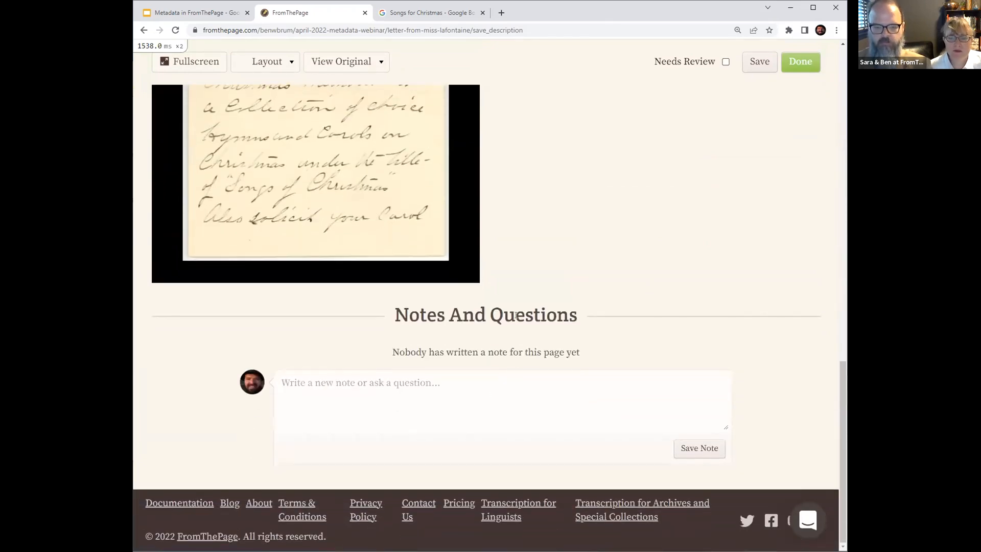
{"action": "type", "text": "The book she is"}
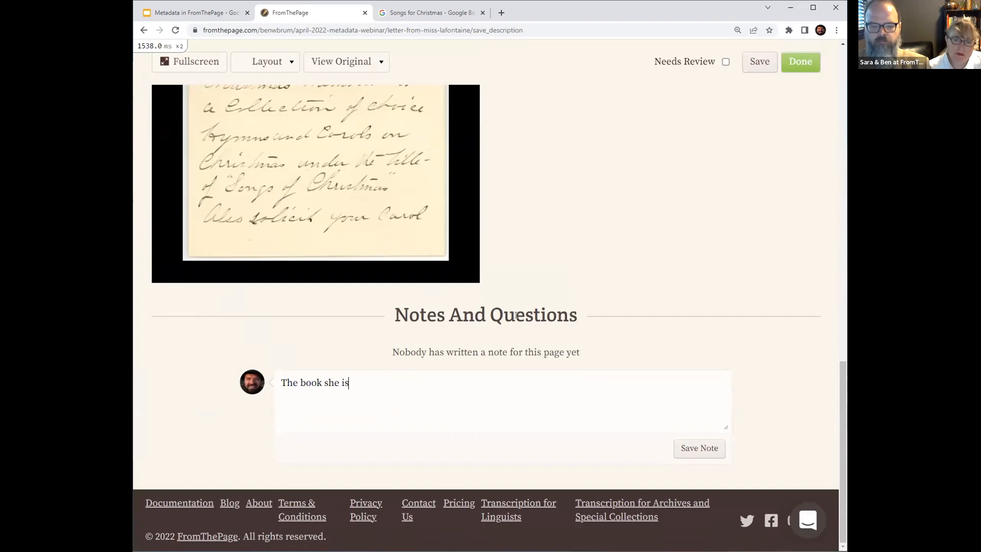
{"action": "type", "text": " soliciting the S"}
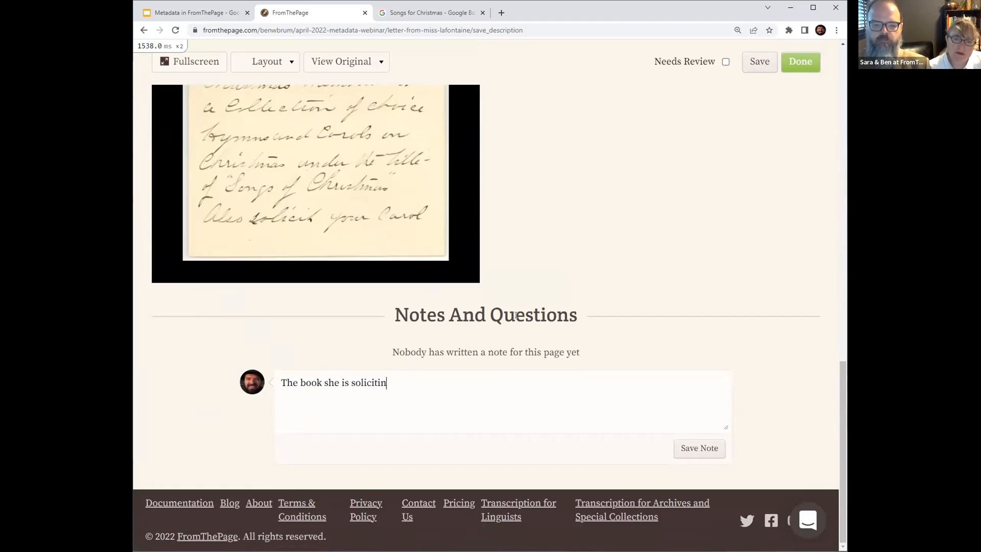
{"action": "key", "text": "BackSpace"}
{"action": "type", "text": "carol f"}
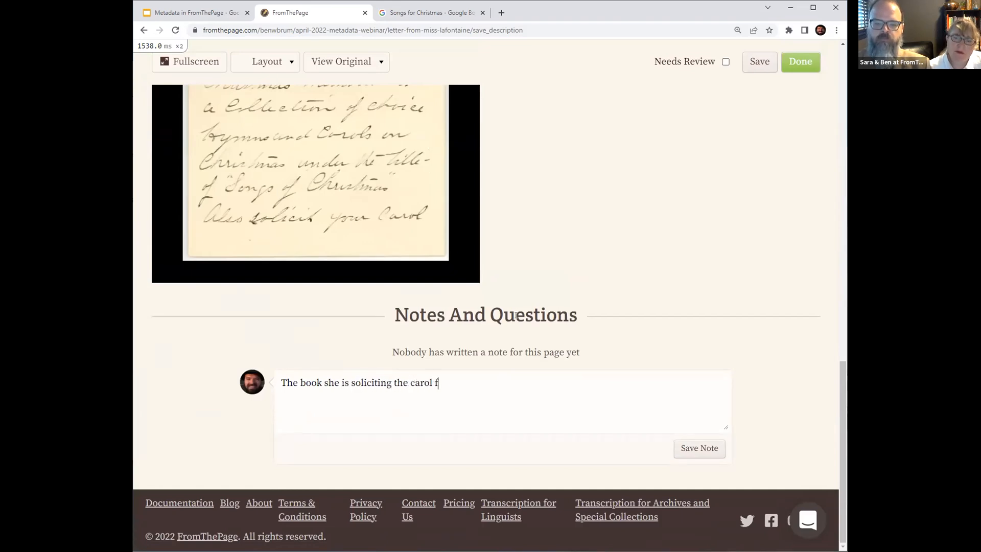
{"action": "type", "text": "or was publish"}
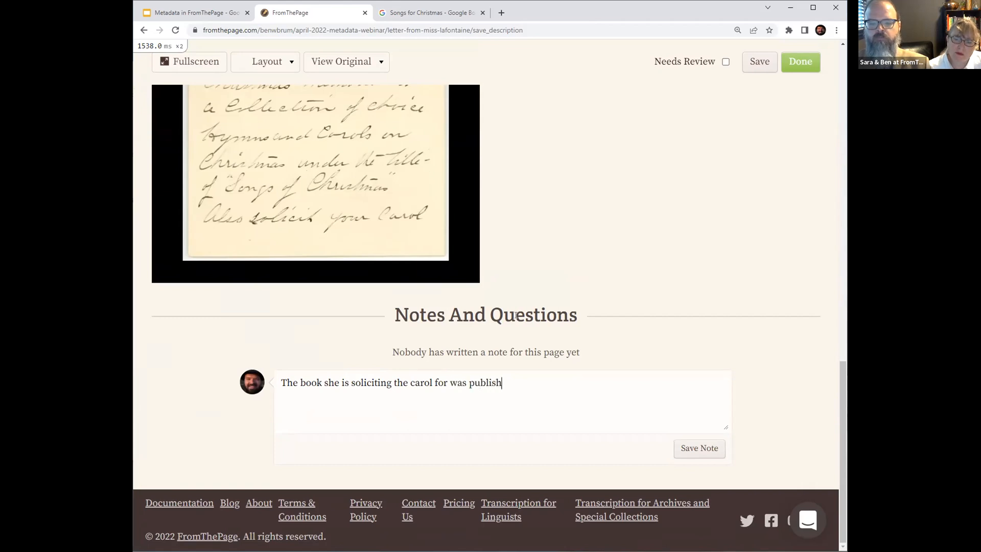
{"action": "type", "text": "ed in 189"}
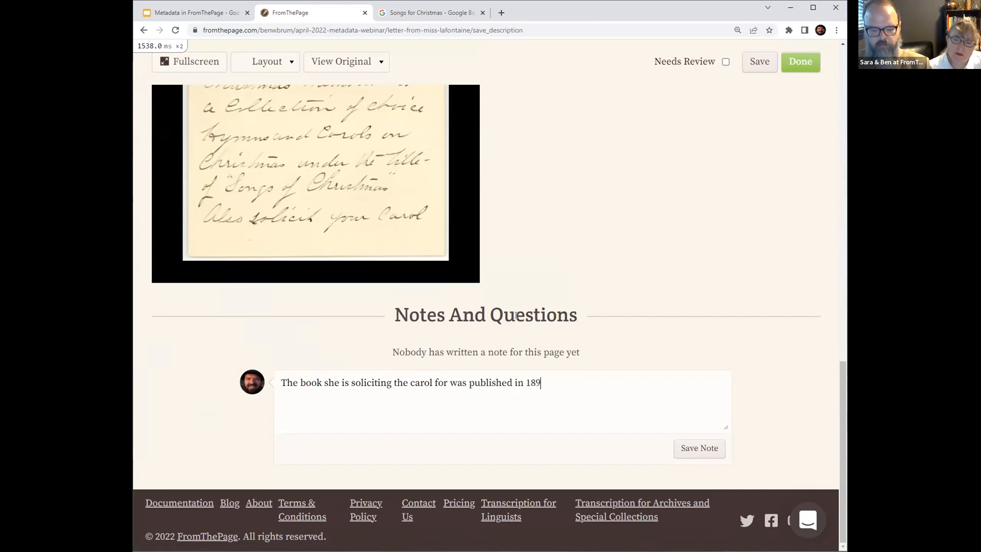
{"action": "type", "text": "1 and is avail"}
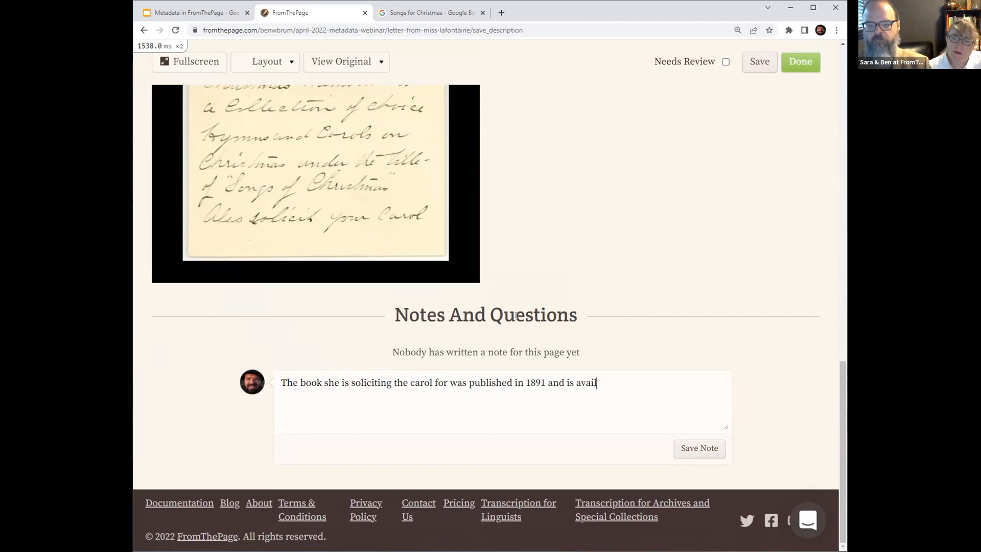
{"action": "type", "text": "able at"}
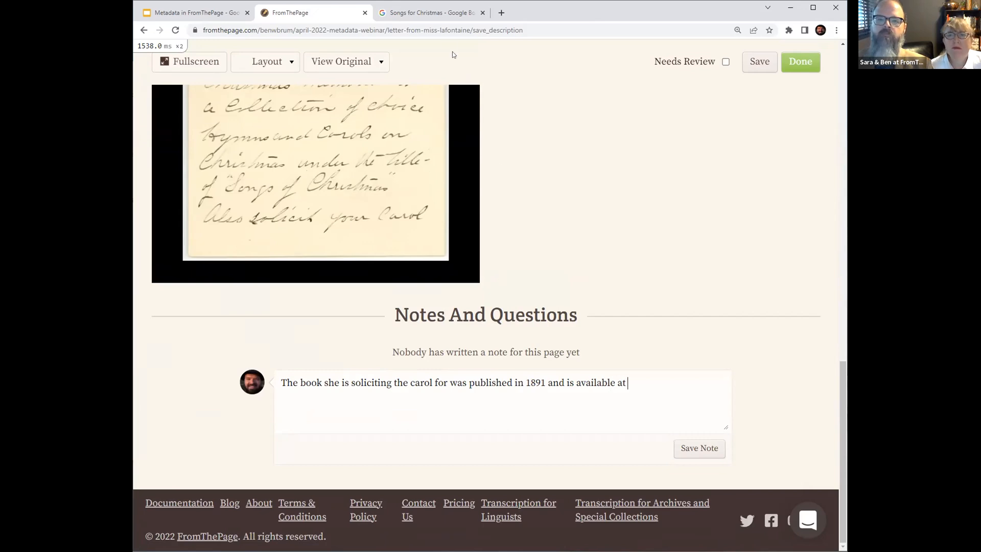
- Try to add the Songs for Christmas web address from Google Books to the end of the note
{"action": "left_click", "coordinate": [432, 13]}
{"action": "left_click", "coordinate": [486, 30]}
{"action": "key", "text": "ctrl+c"}
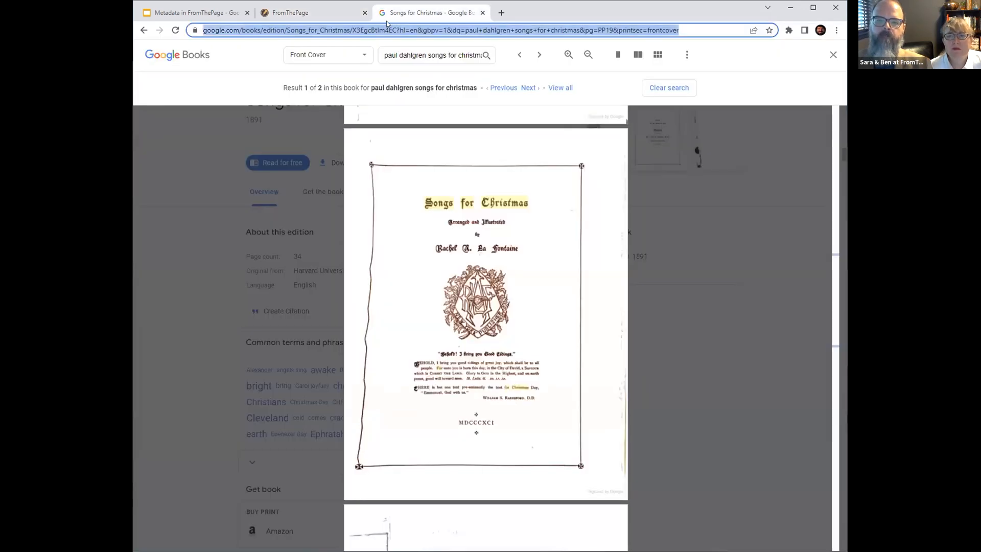
{"action": "left_click", "coordinate": [307, 13]}
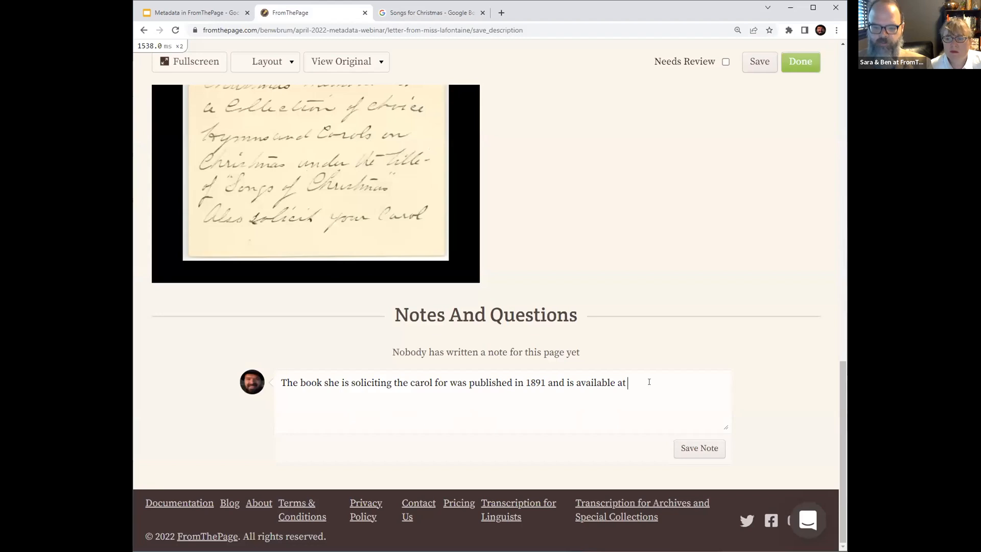
{"action": "type", "text": "January 2022 --"}
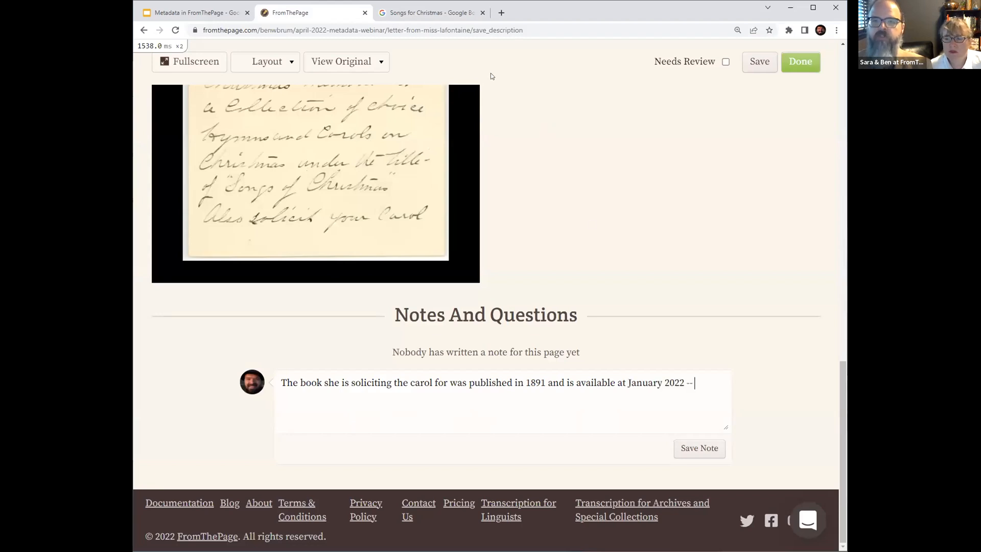
- Copy the book's address from Google Books, replace the stray "January 2022 --" in the FromThePage note with it and save the note
{"action": "left_click", "coordinate": [460, 15]}
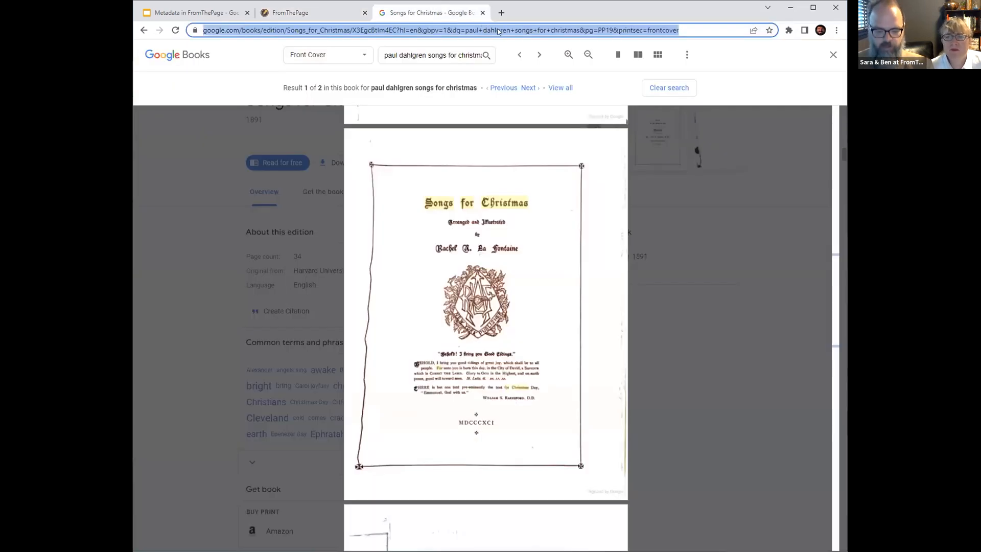
{"action": "triple_click", "coordinate": [498, 31]}
{"action": "left_click", "coordinate": [332, 14]}
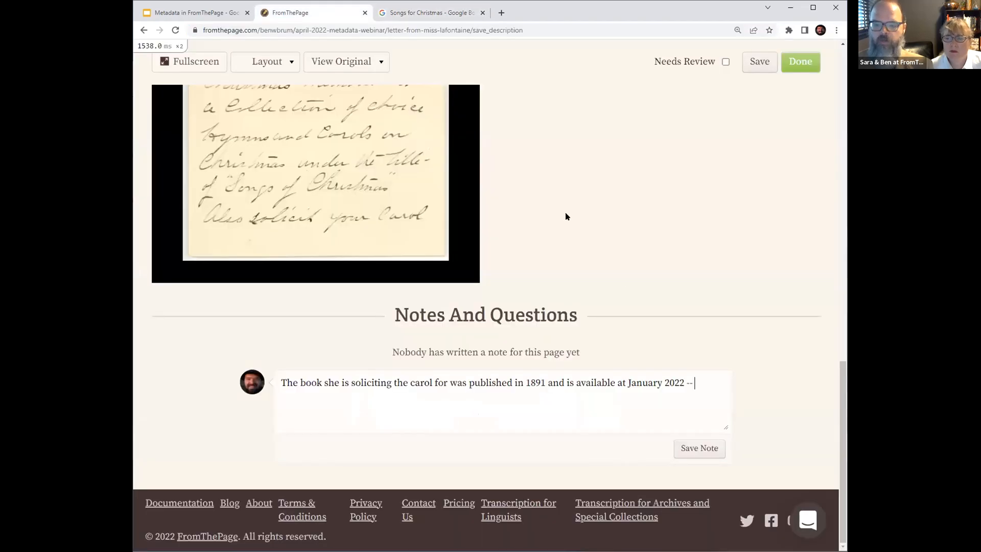
{"action": "left_click_drag", "start_coordinate": [627, 383], "coordinate": [713, 374]}
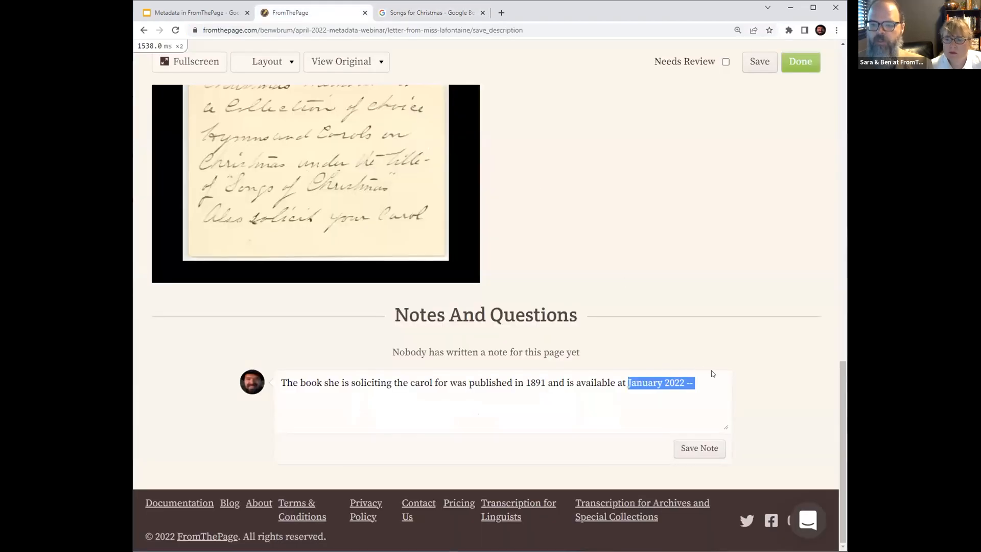
{"action": "key", "text": "ctrl+v"}
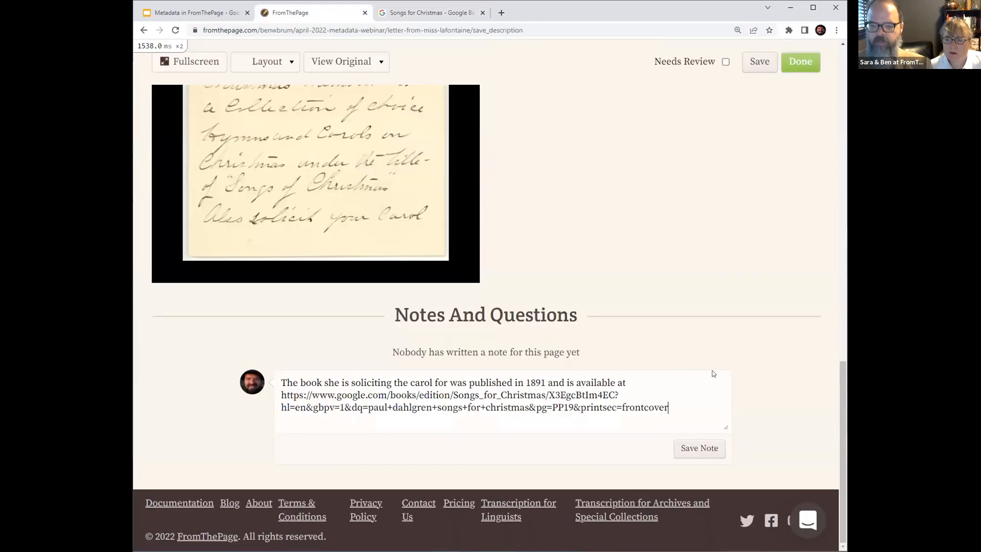
{"action": "left_click", "coordinate": [699, 448]}
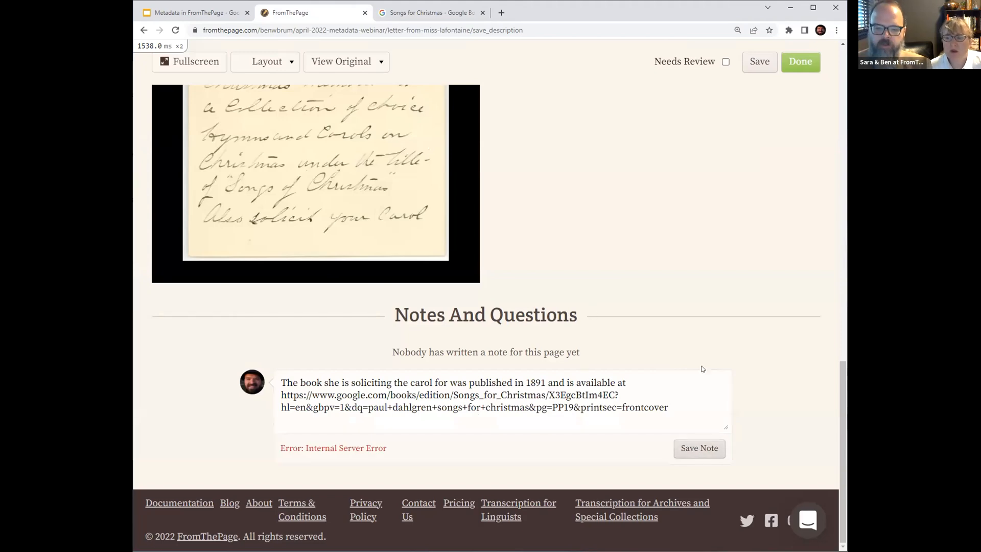
- Try to mark the letter's metadata as done
{"action": "scroll", "coordinate": [705, 333], "scroll_direction": "up", "scroll_amount": 5}
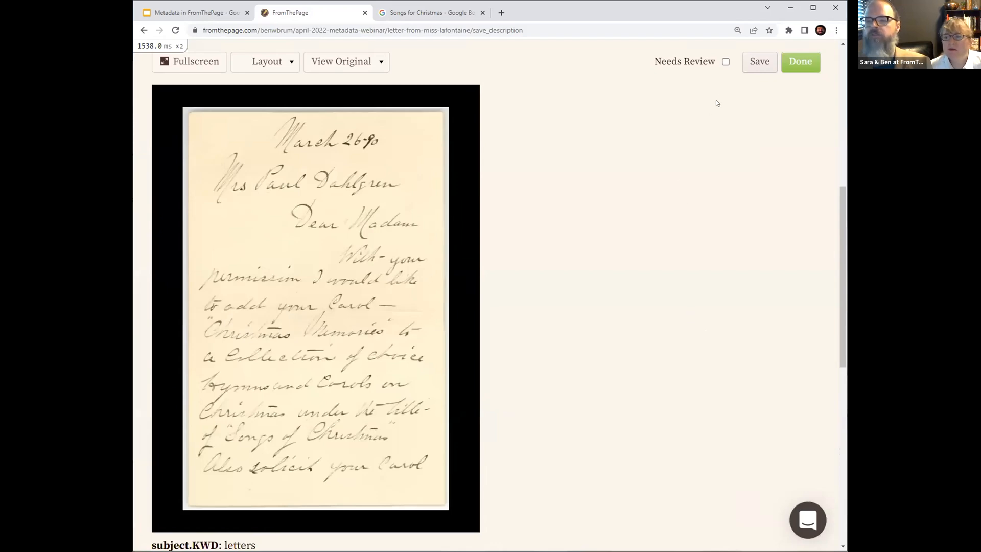
{"action": "left_click", "coordinate": [792, 64]}
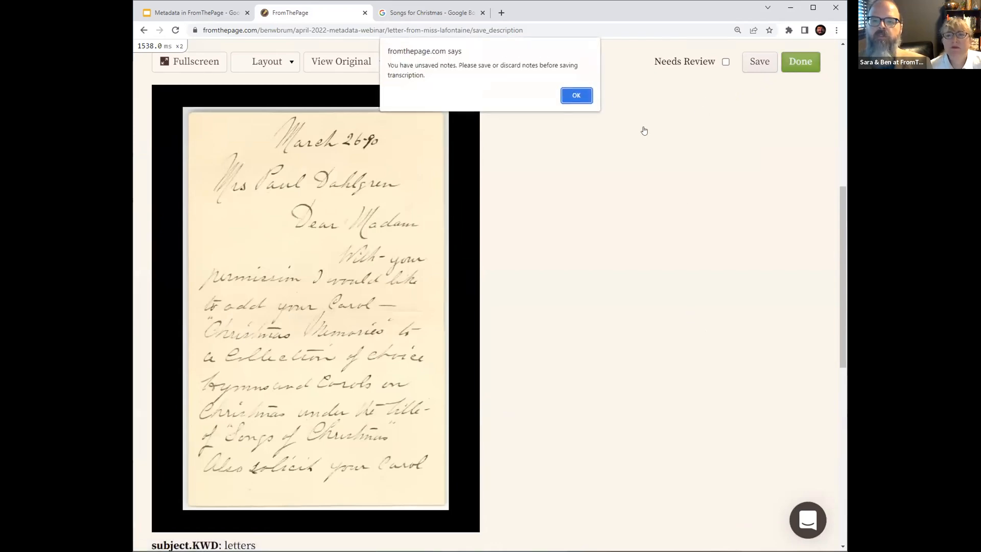
{"action": "left_click", "coordinate": [577, 95]}
{"action": "scroll", "coordinate": [505, 110], "scroll_direction": "up", "scroll_amount": 3}
{"action": "scroll", "coordinate": [380, 231], "scroll_direction": "up", "scroll_amount": 4}
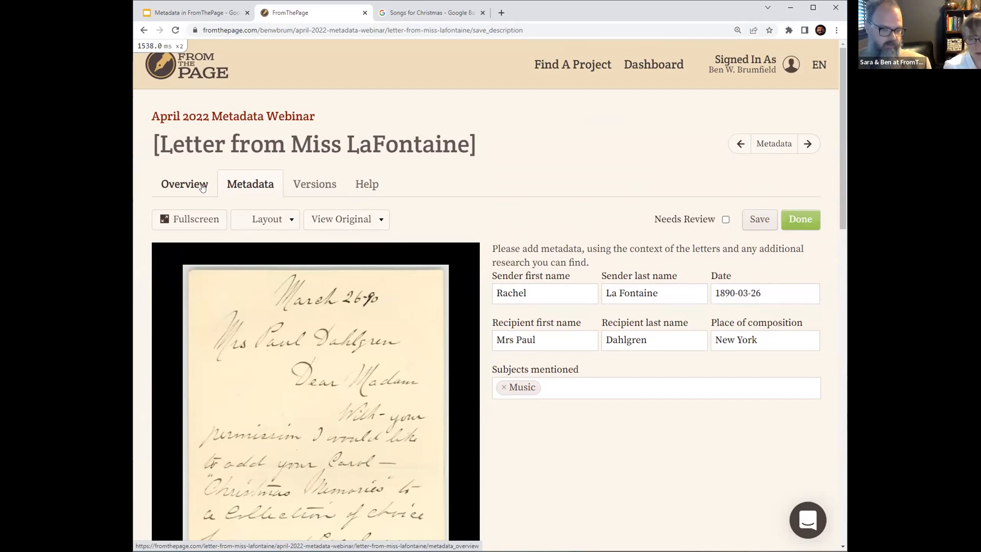
- Return to the April 2022 Metadata Webinar collection, open its first letter, written from Chappell Hill, Texas, and start creating its metadata
{"action": "left_click", "coordinate": [244, 117]}
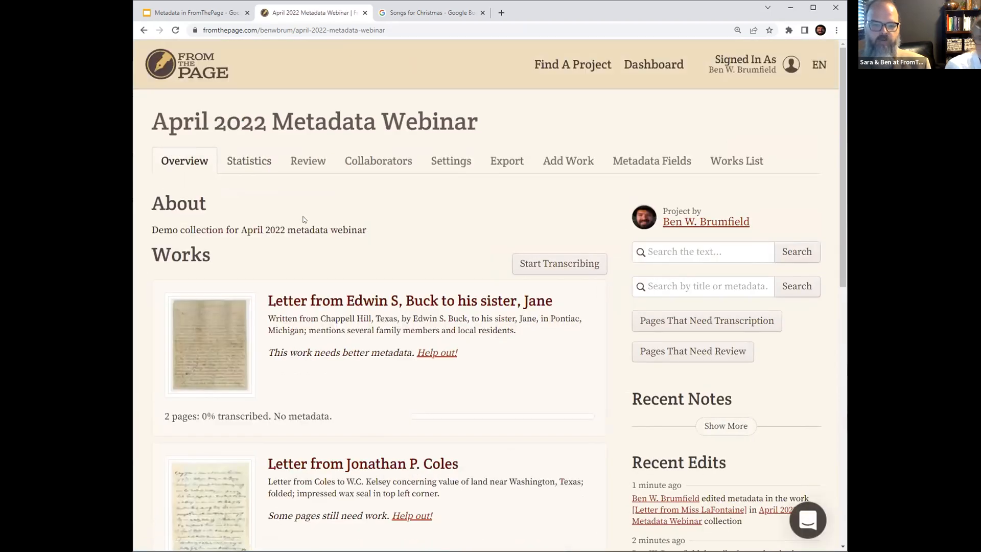
{"action": "scroll", "coordinate": [304, 220], "scroll_direction": "down", "scroll_amount": 3}
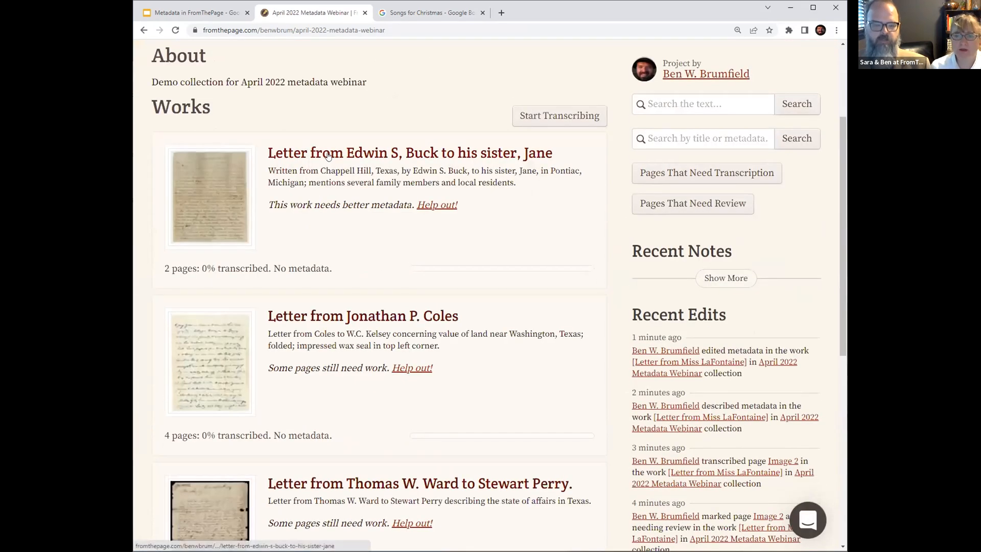
{"action": "left_click", "coordinate": [329, 156]}
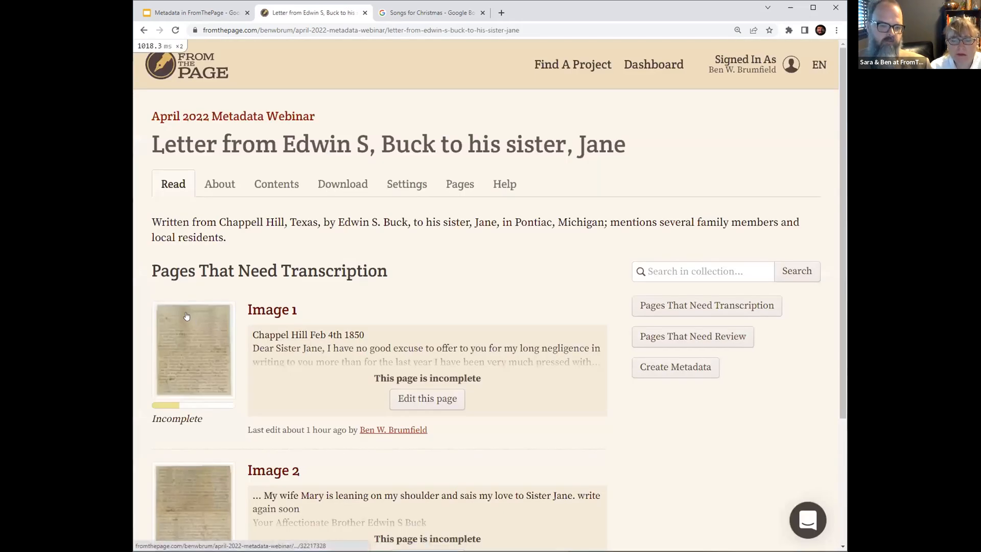
{"action": "scroll", "coordinate": [486, 447], "scroll_direction": "down", "scroll_amount": 1}
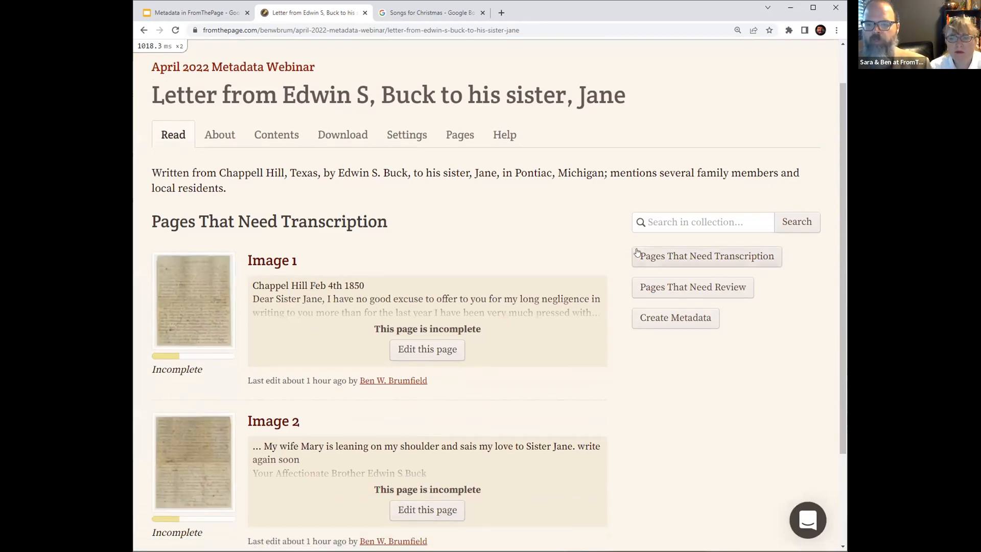
{"action": "left_click", "coordinate": [665, 318]}
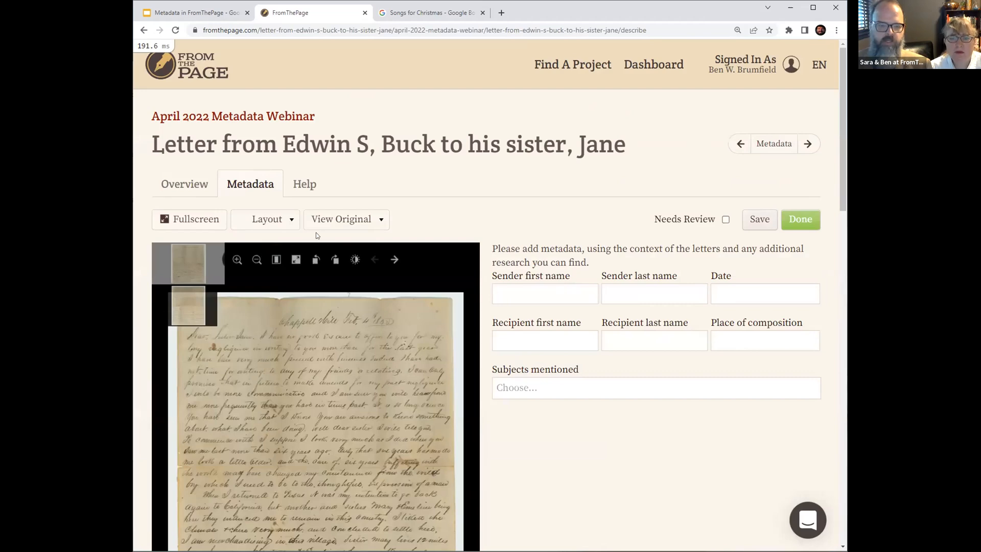
- Look at the letter's page images, then show its transcribed text beside the metadata form
{"action": "left_click", "coordinate": [199, 304]}
{"action": "left_click", "coordinate": [191, 266]}
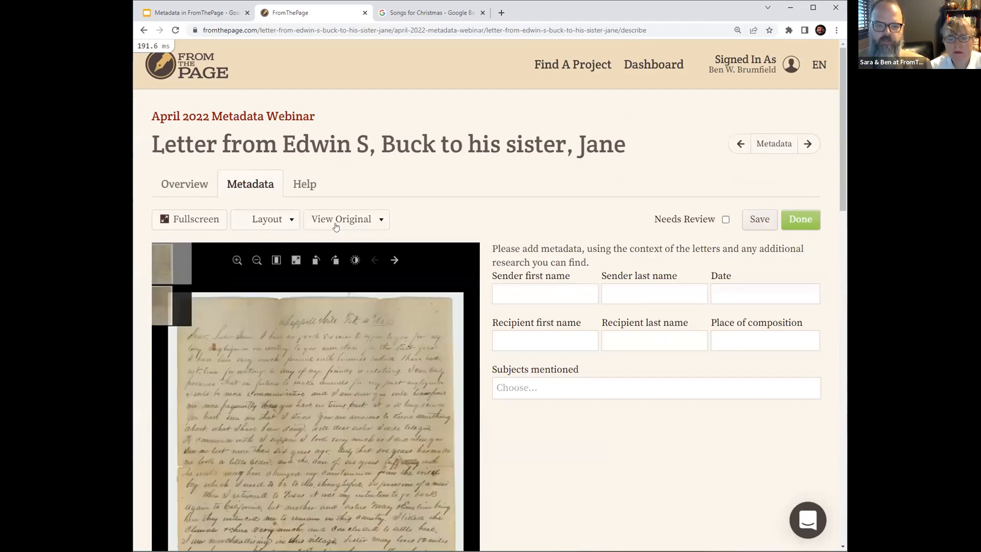
{"action": "left_click", "coordinate": [332, 220]}
{"action": "left_click", "coordinate": [327, 266]}
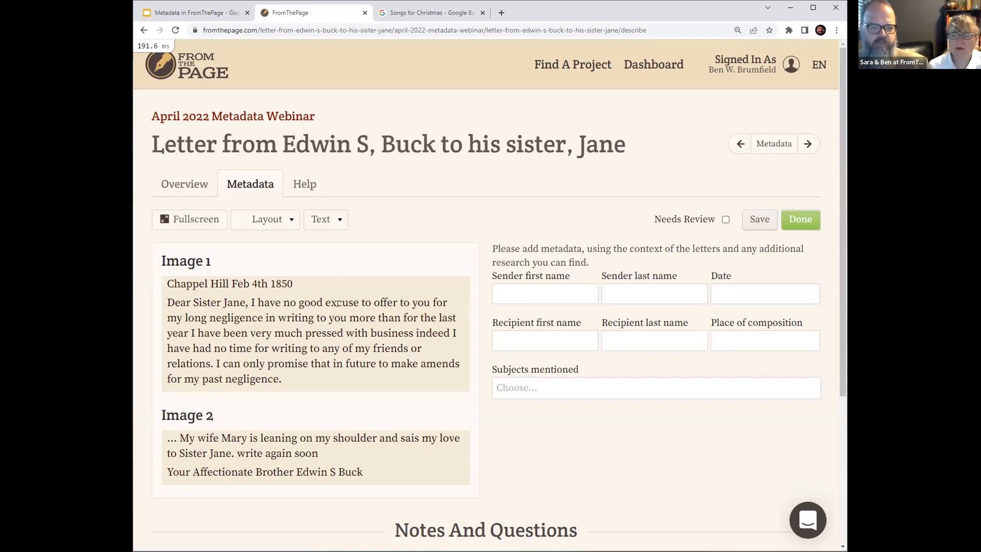
- Show the letter's original metadata beside the form and examine its date, description and subject entries
{"action": "left_click", "coordinate": [321, 220]}
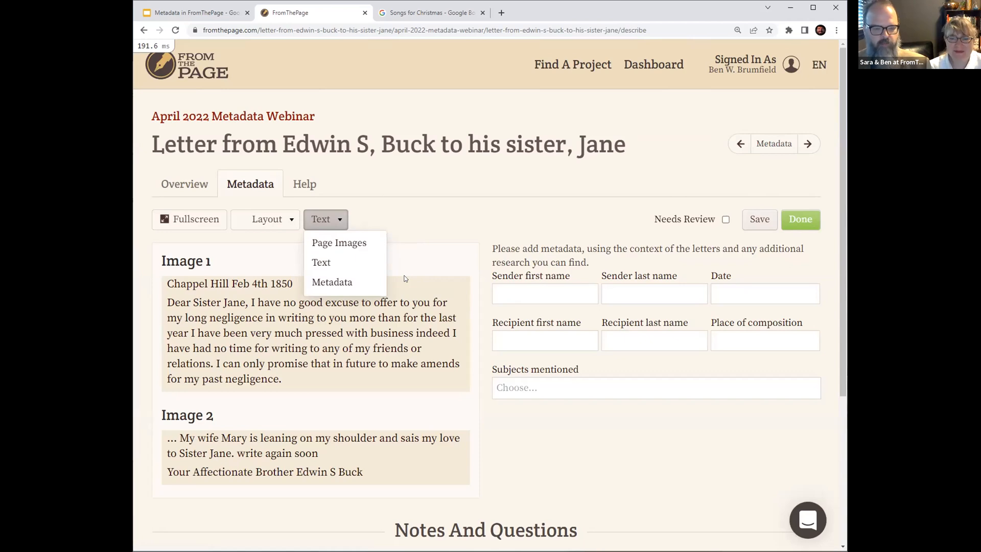
{"action": "left_click", "coordinate": [352, 284]}
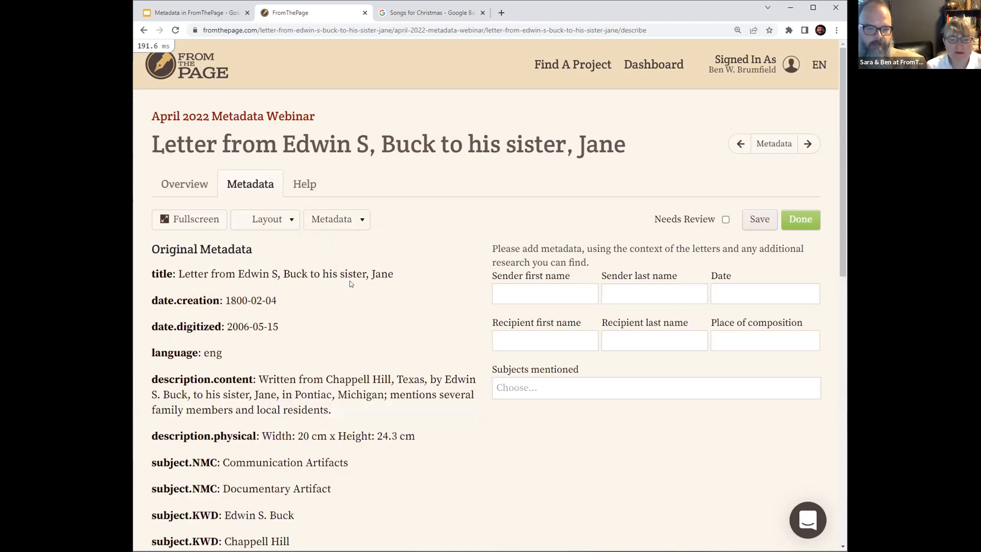
{"action": "scroll", "coordinate": [327, 313], "scroll_direction": "down", "scroll_amount": 2}
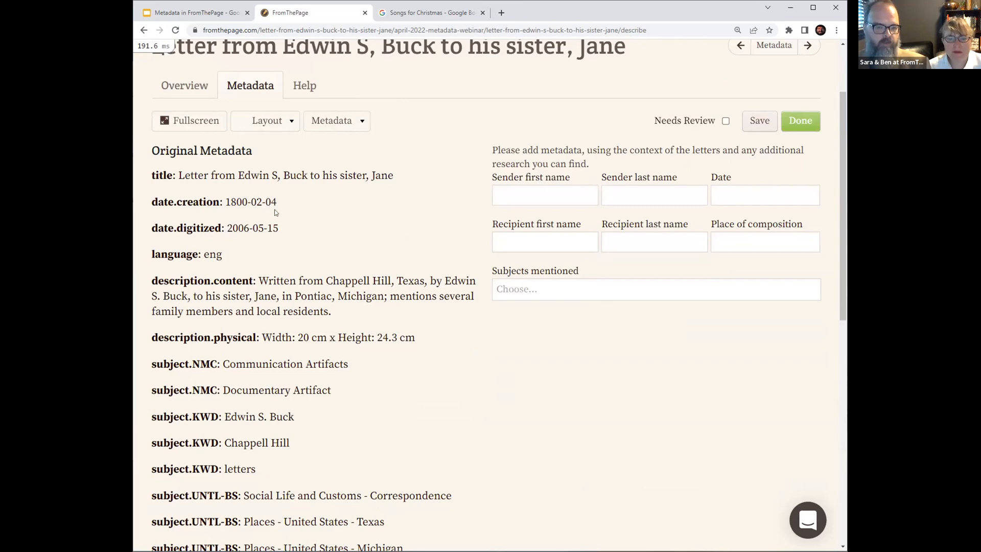
{"action": "scroll", "coordinate": [379, 287], "scroll_direction": "up", "scroll_amount": 2}
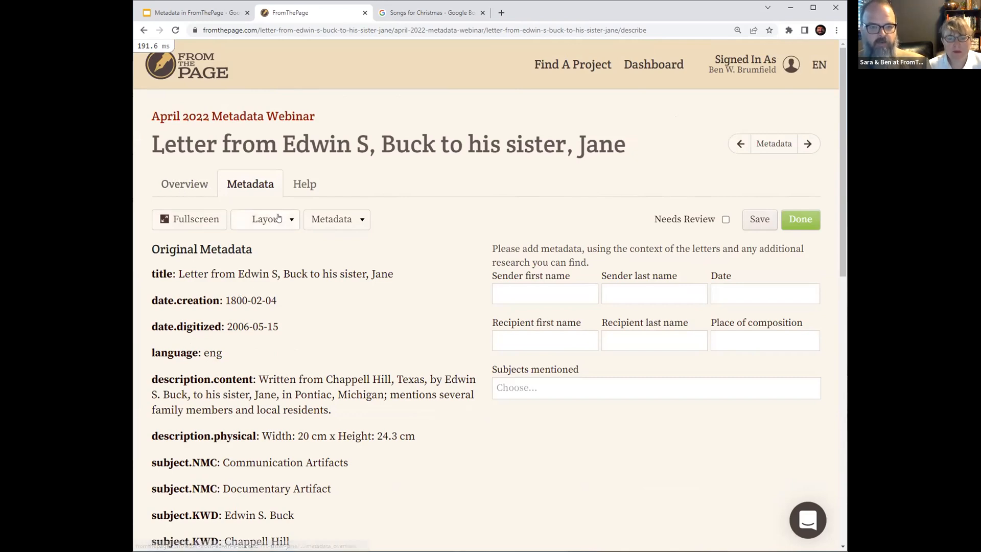
- Check the date line in the letter's transcribed text and compare it with the page image
{"action": "left_click", "coordinate": [333, 220]}
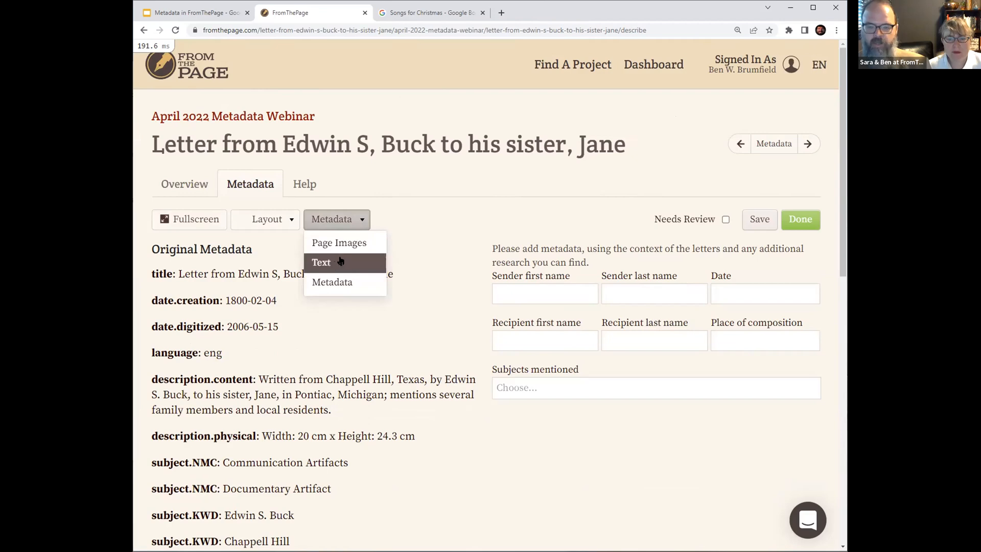
{"action": "left_click", "coordinate": [336, 265]}
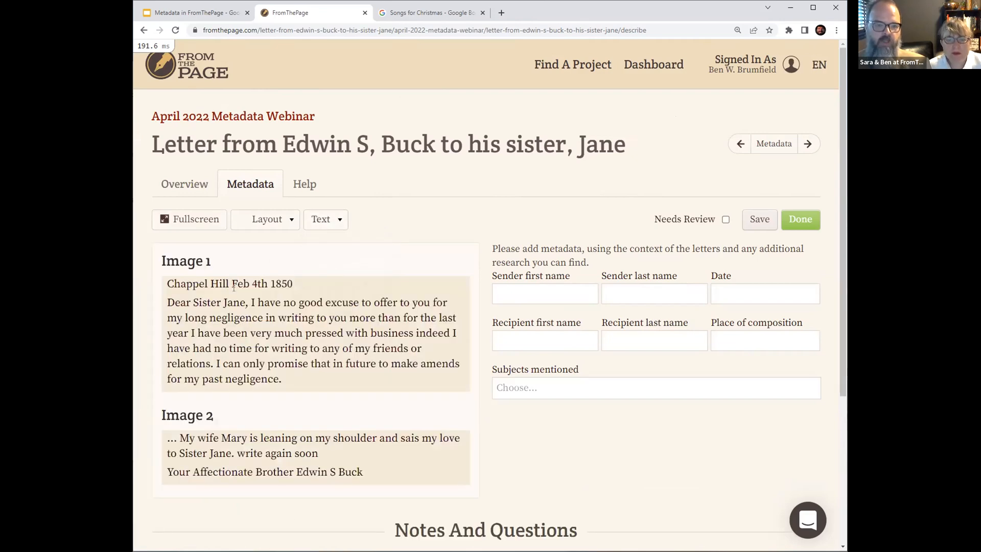
{"action": "left_click", "coordinate": [326, 218]}
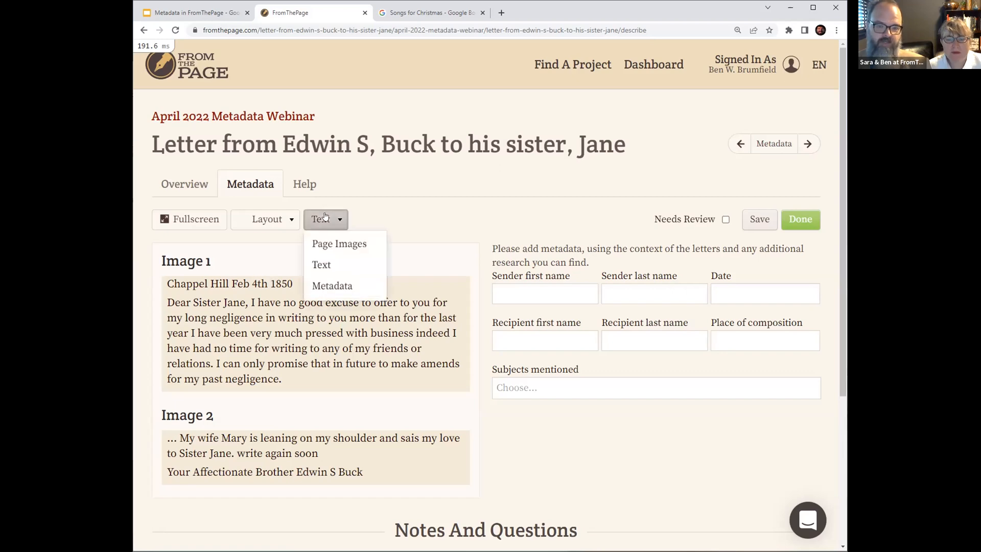
{"action": "left_click", "coordinate": [325, 241]}
{"action": "scroll", "coordinate": [357, 357], "scroll_direction": "up", "scroll_amount": 3}
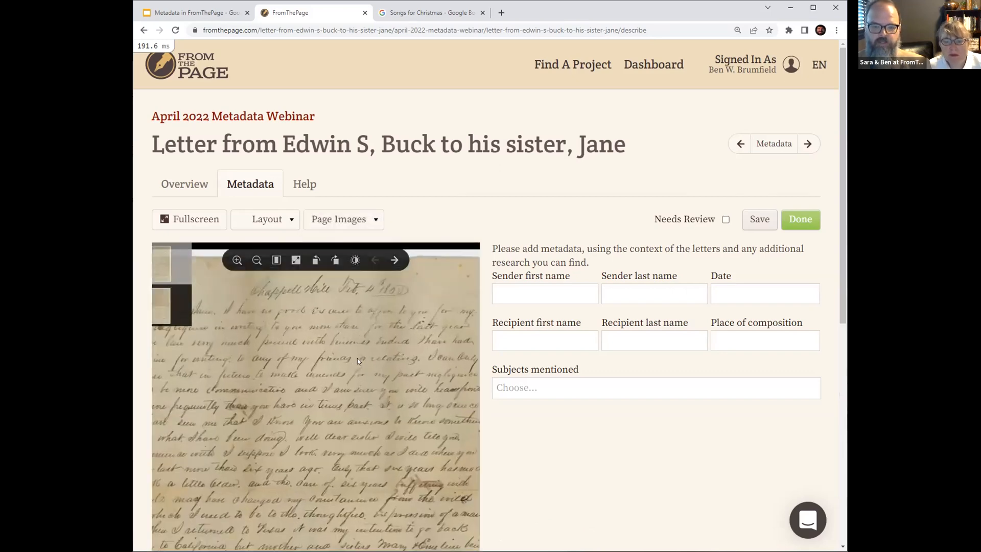
- Examine the date line on the letter's page image, enter 1855-02-04 as the letter's date, and save the metadata
{"action": "left_click_drag", "start_coordinate": [384, 334], "coordinate": [378, 439]}
{"action": "scroll", "coordinate": [401, 294], "scroll_direction": "down", "scroll_amount": 2}
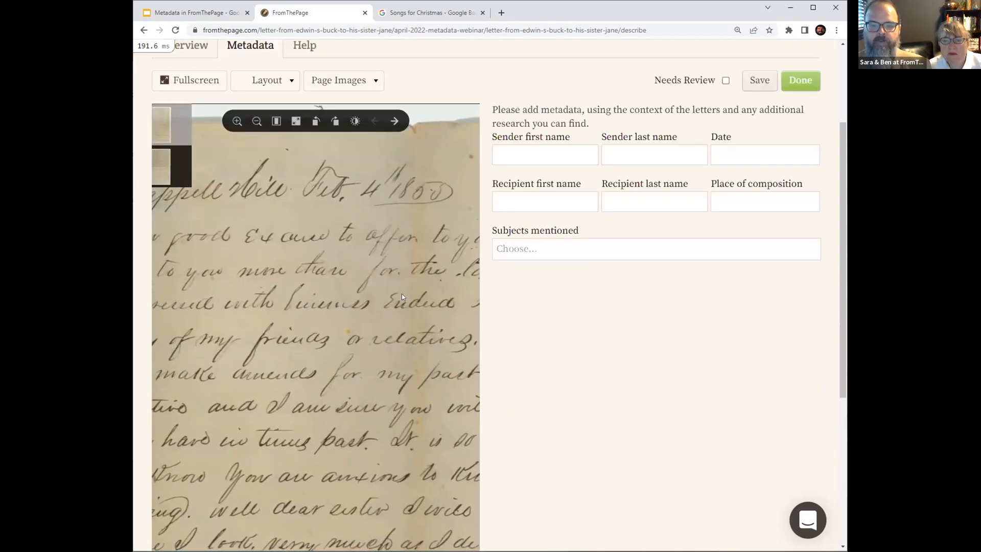
{"action": "scroll", "coordinate": [402, 252], "scroll_direction": "up", "scroll_amount": 3}
{"action": "left_click_drag", "start_coordinate": [402, 253], "coordinate": [390, 300]}
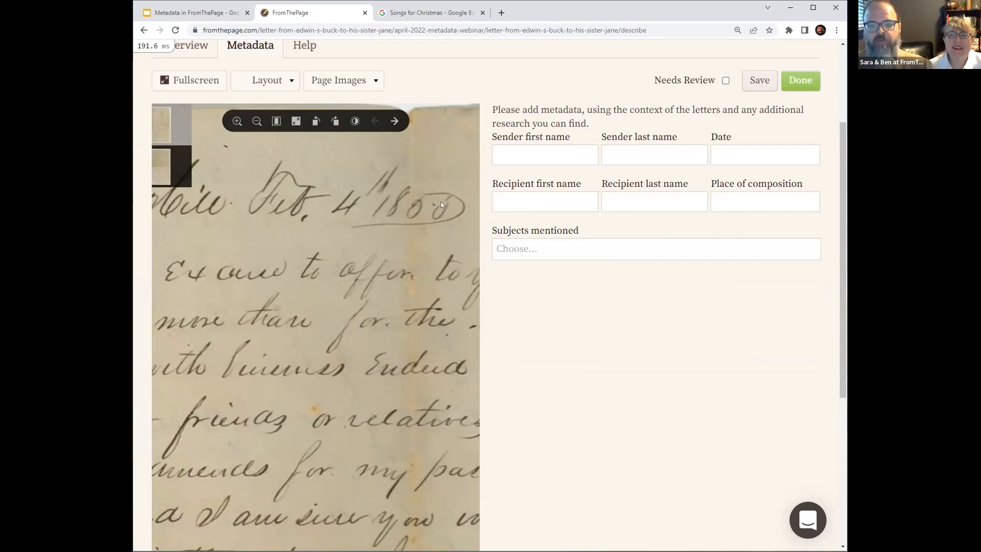
{"action": "left_click", "coordinate": [747, 154]}
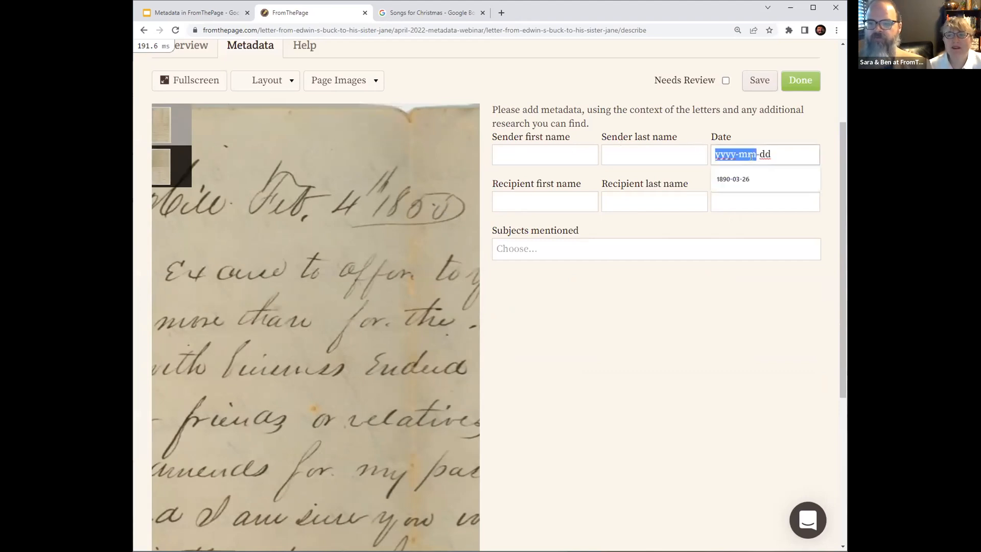
{"action": "type", "text": "1855-"}
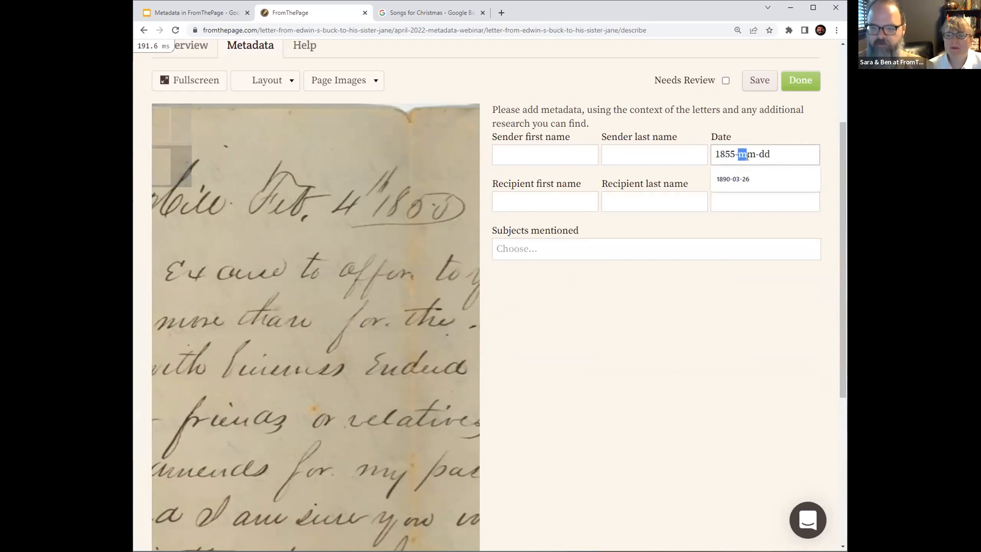
{"action": "type", "text": "02-"}
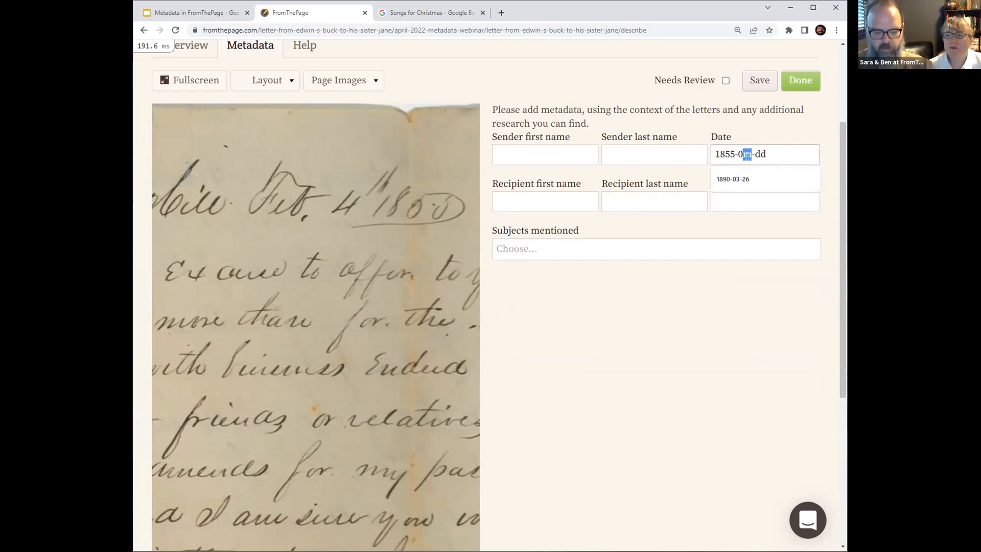
{"action": "type", "text": "04"}
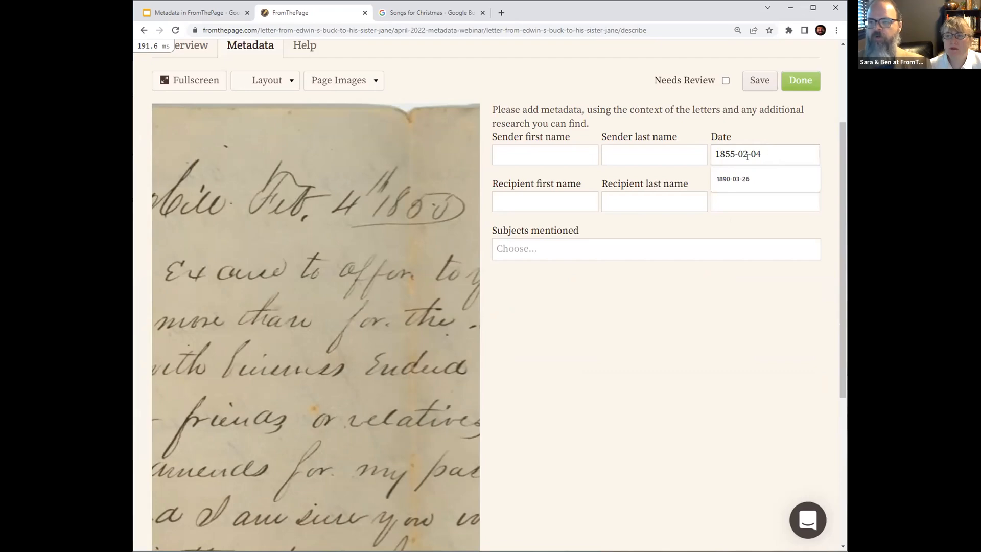
{"action": "left_click", "coordinate": [759, 82]}
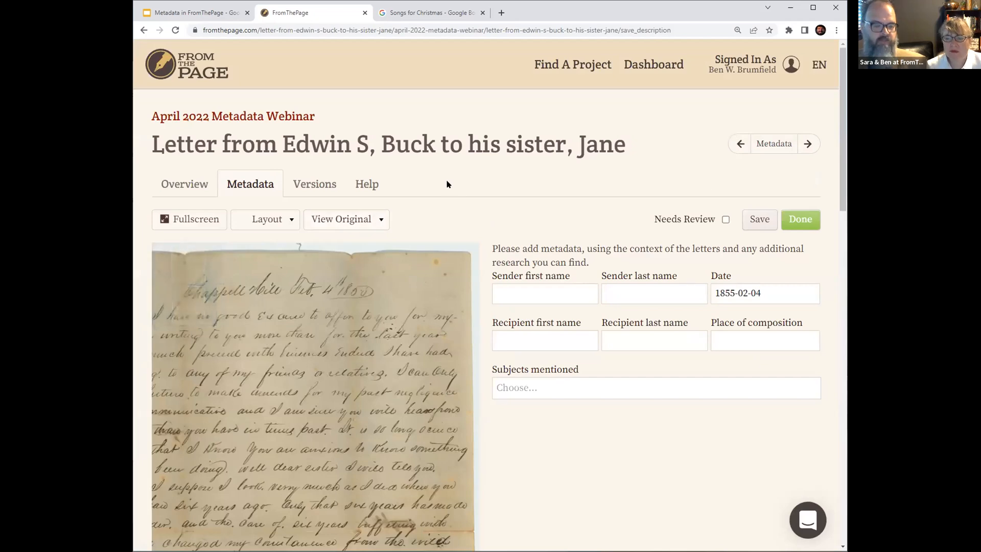
- In the April 2022 Metadata Webinar collection's metadata fields, set the metadata flow to "Users only create metadata" and save
{"action": "left_click", "coordinate": [288, 117]}
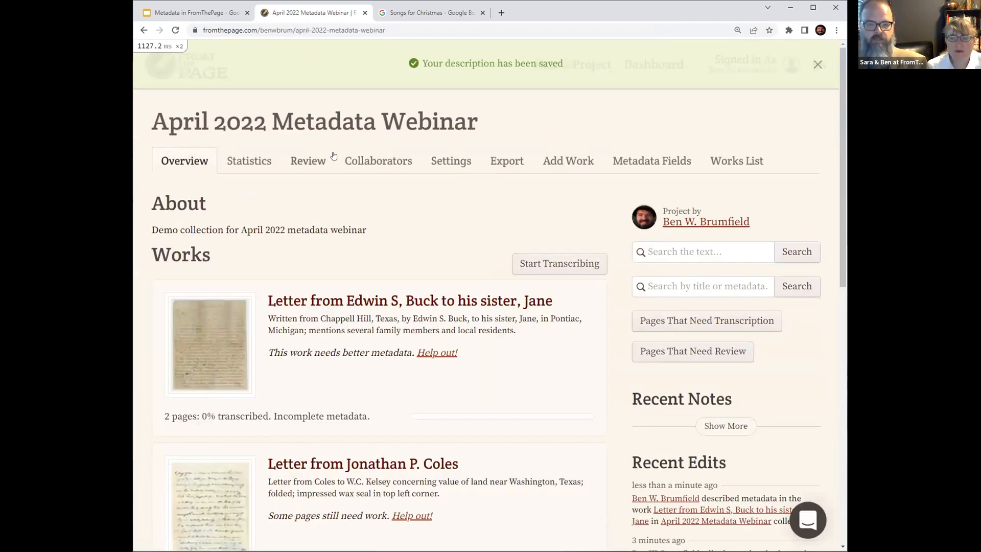
{"action": "left_click", "coordinate": [443, 163]}
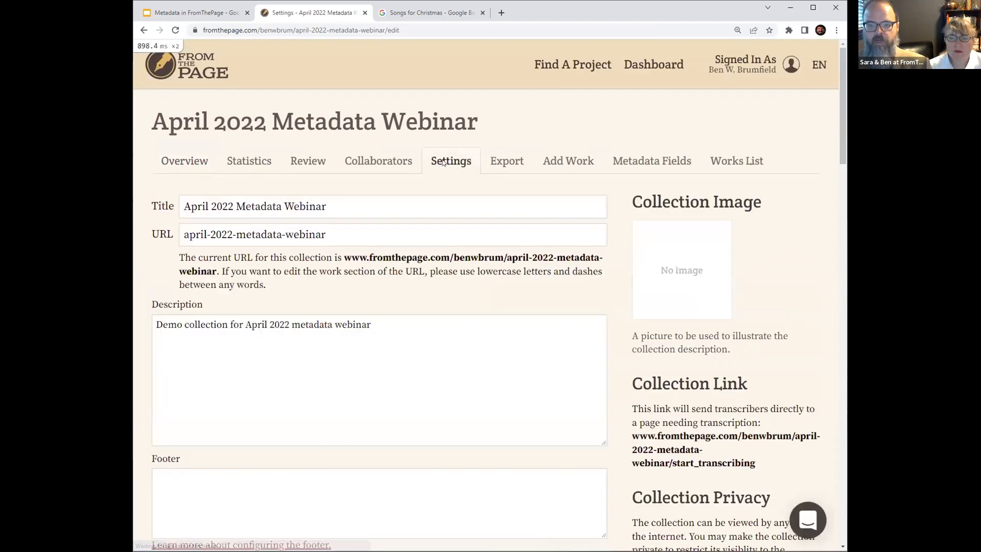
{"action": "left_click", "coordinate": [635, 161]}
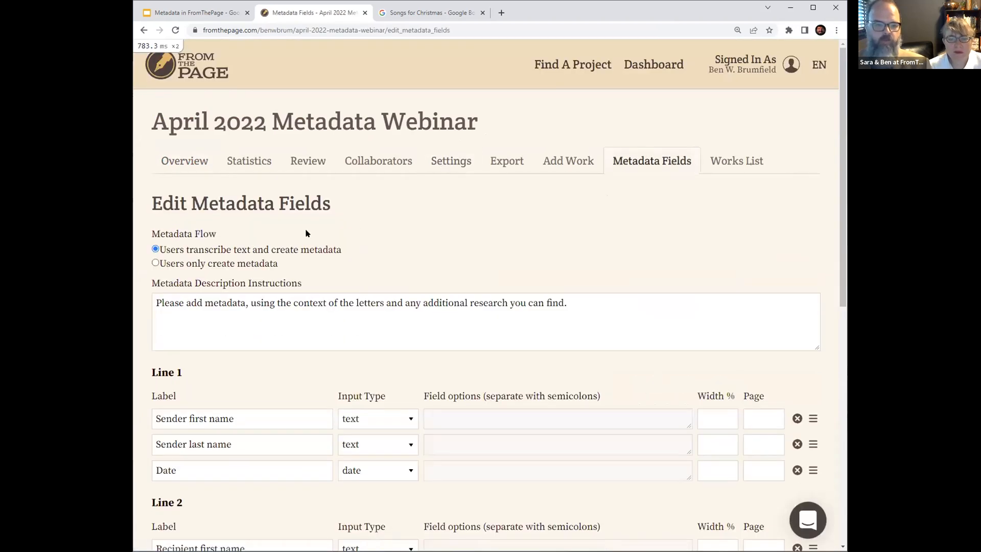
{"action": "left_click", "coordinate": [263, 263]}
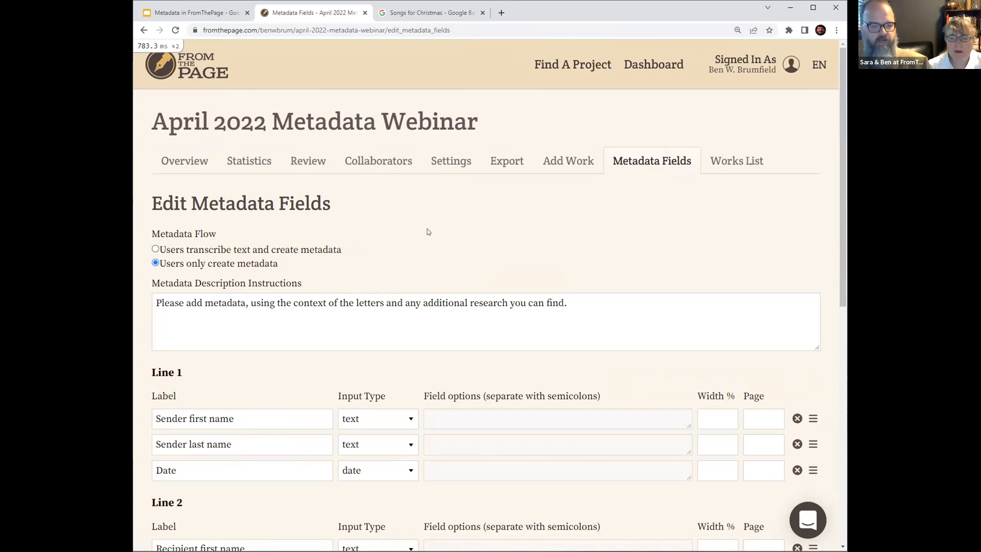
{"action": "scroll", "coordinate": [428, 232], "scroll_direction": "down", "scroll_amount": 5}
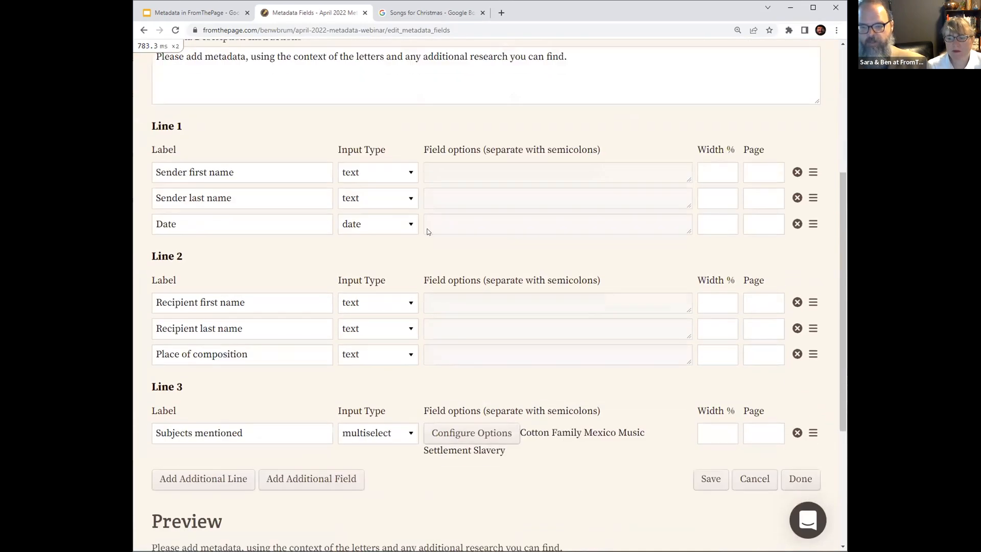
{"action": "left_click", "coordinate": [713, 486]}
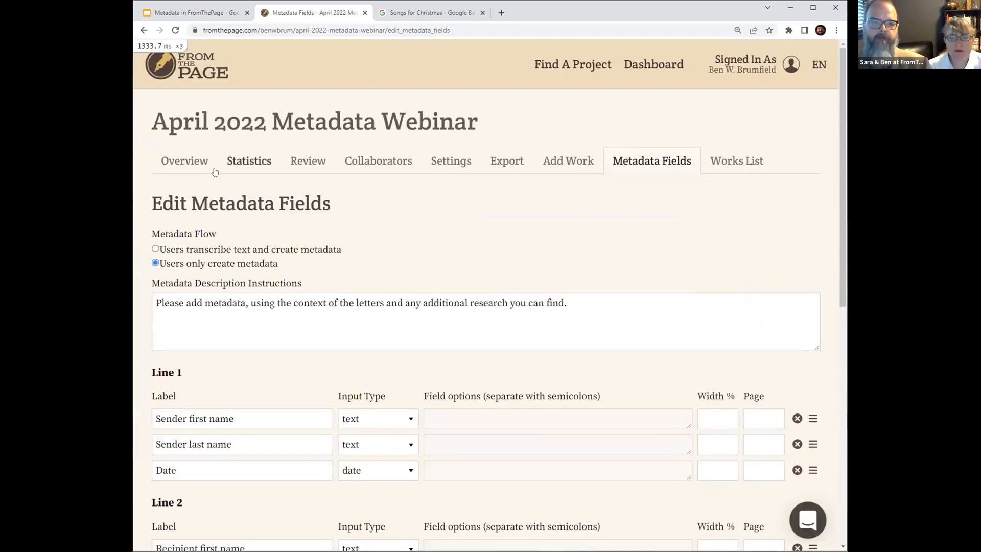
- Return to the collection overview and look through the metadata status of its listed works
{"action": "left_click", "coordinate": [185, 161]}
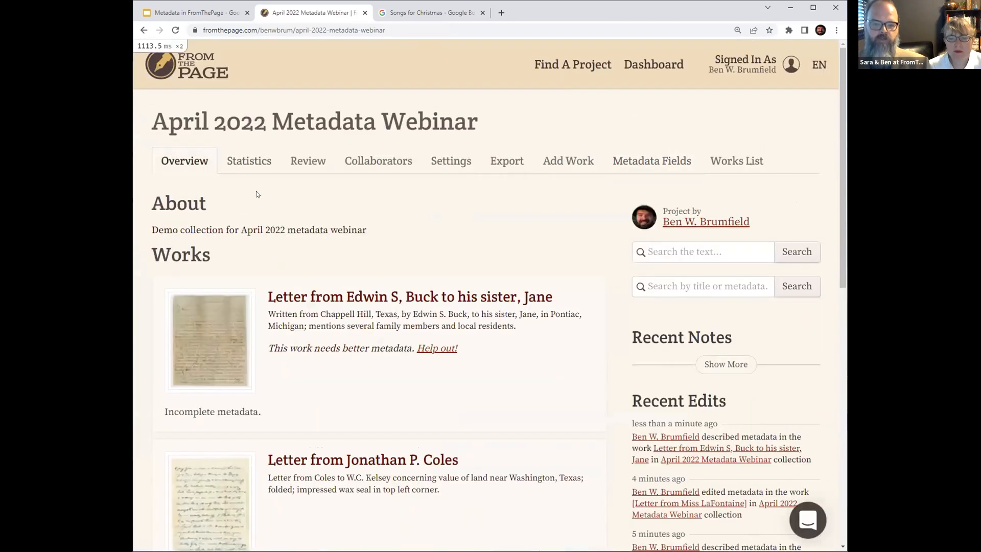
{"action": "scroll", "coordinate": [256, 194], "scroll_direction": "down", "scroll_amount": 2}
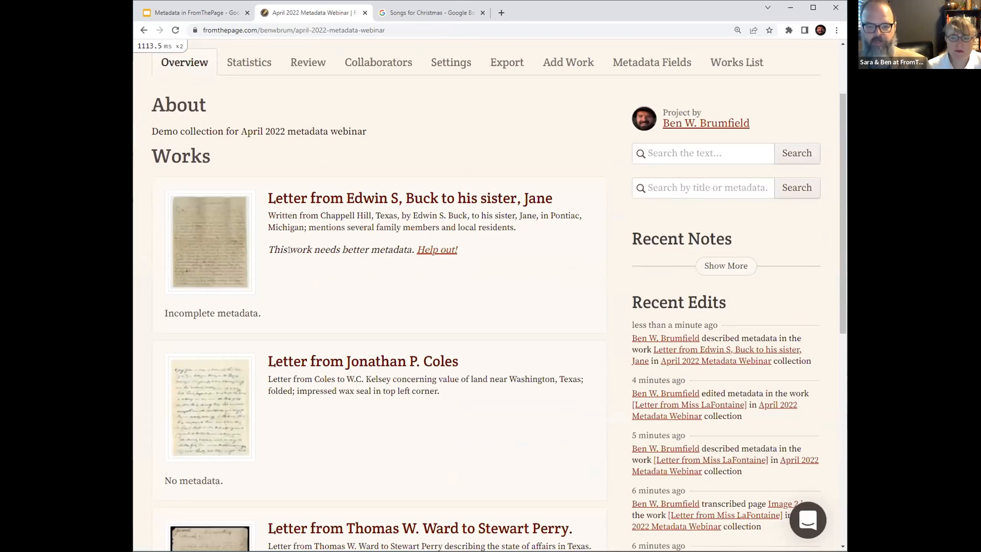
{"action": "scroll", "coordinate": [289, 249], "scroll_direction": "down", "scroll_amount": 3}
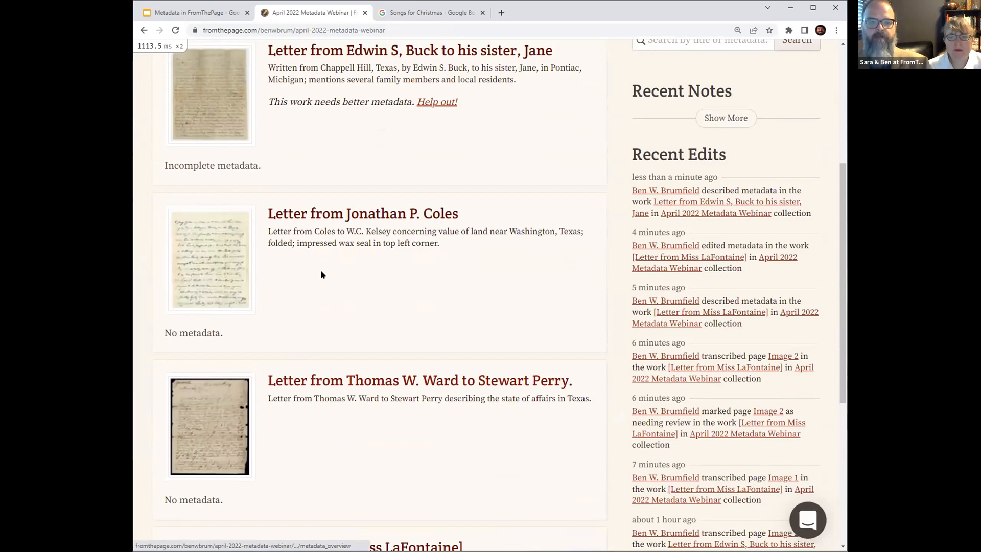
- Open the metadata form of the letter describing the state of affairs in Texas, then go to the previous work's form
{"action": "left_click", "coordinate": [333, 384]}
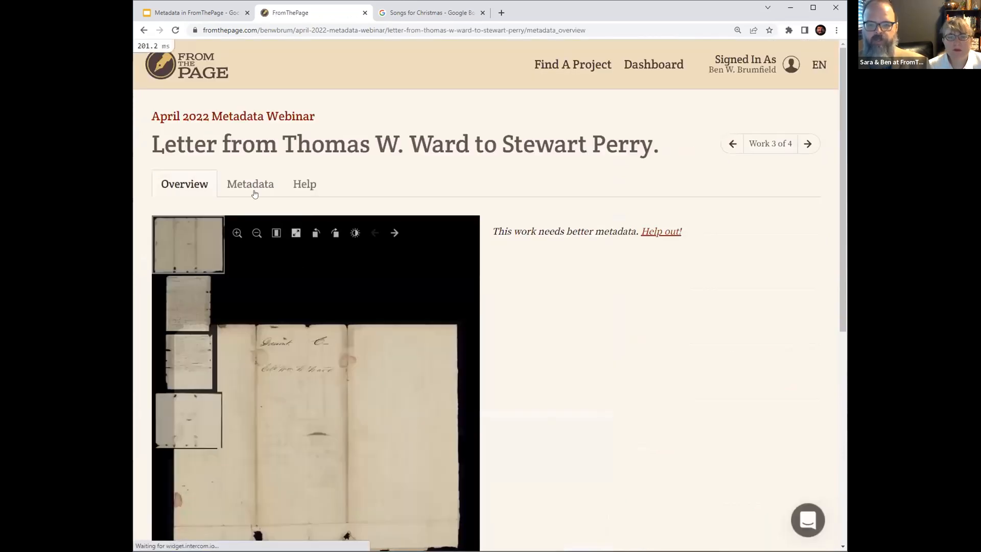
{"action": "left_click", "coordinate": [254, 193]}
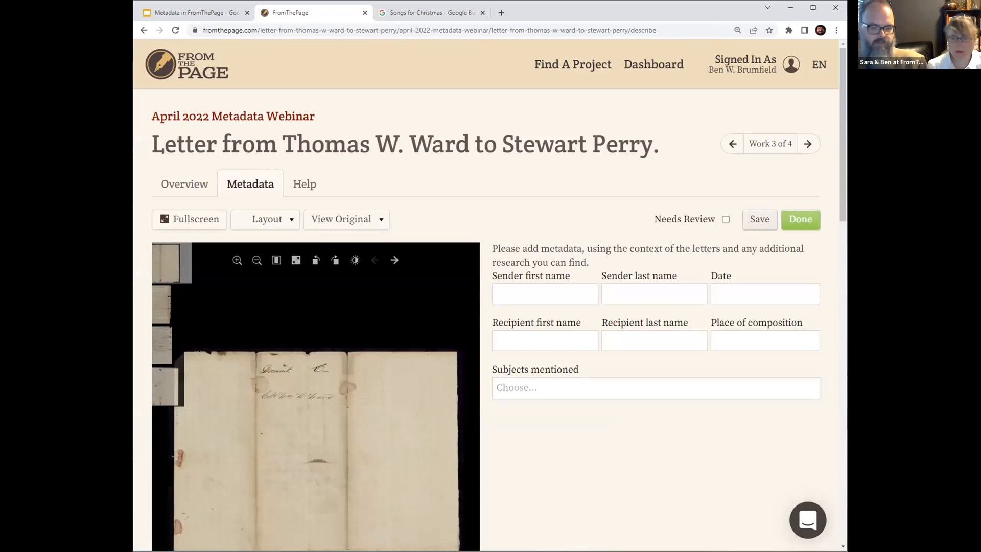
{"action": "left_click", "coordinate": [733, 144]}
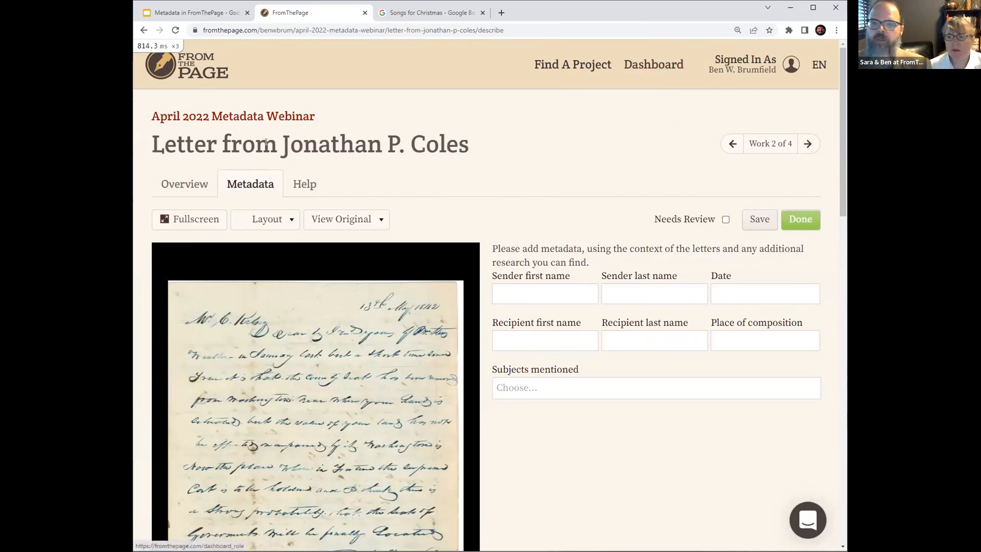
- View the collection's export options, then switch to the Metadata in FromThePage presentation in Google Slides and start its slideshow
{"action": "left_click", "coordinate": [255, 118]}
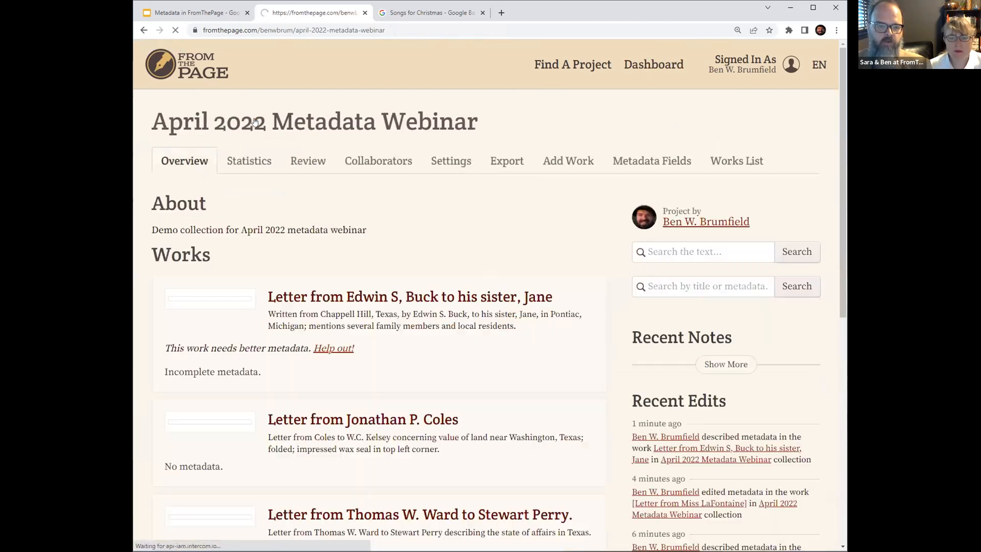
{"action": "left_click", "coordinate": [501, 158]}
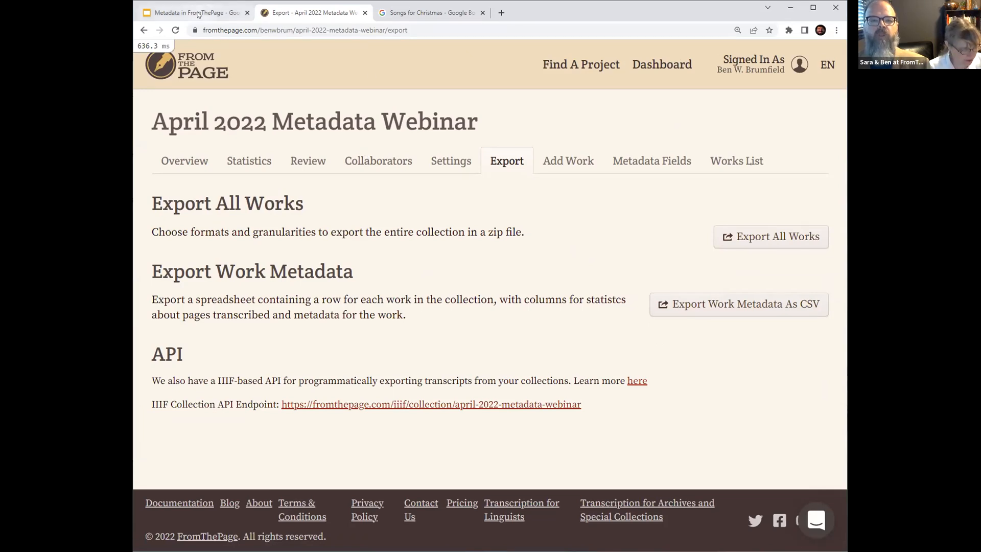
{"action": "left_click", "coordinate": [231, 5]}
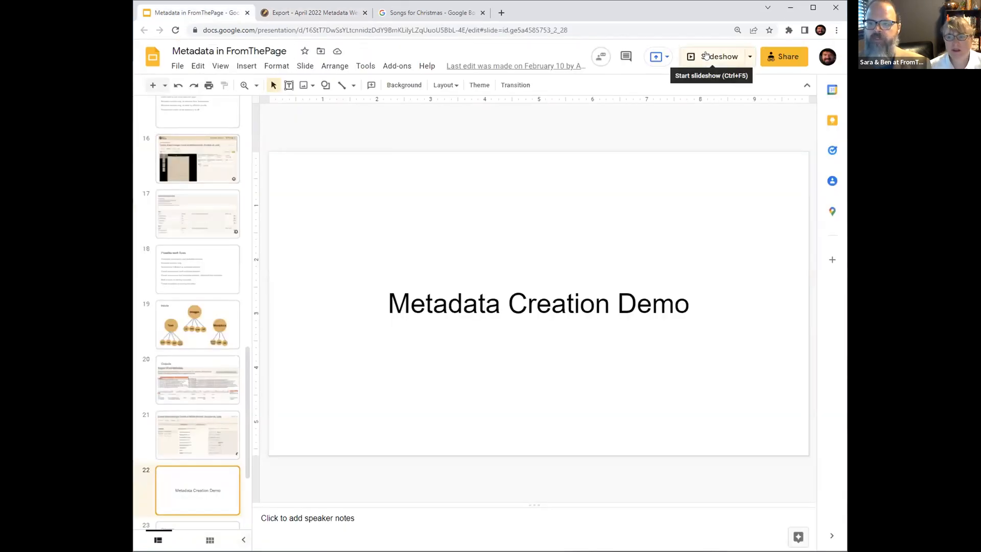
{"action": "left_click", "coordinate": [705, 53]}
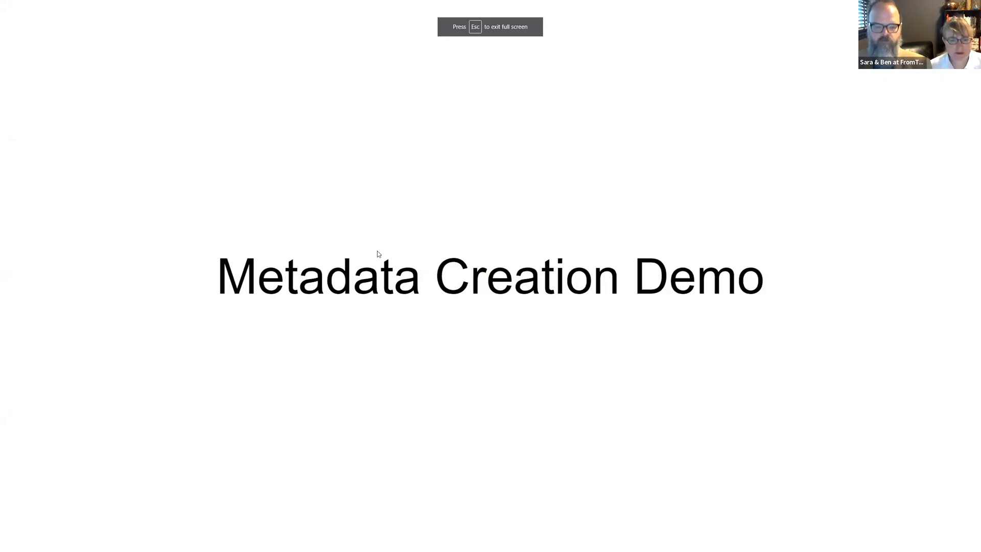